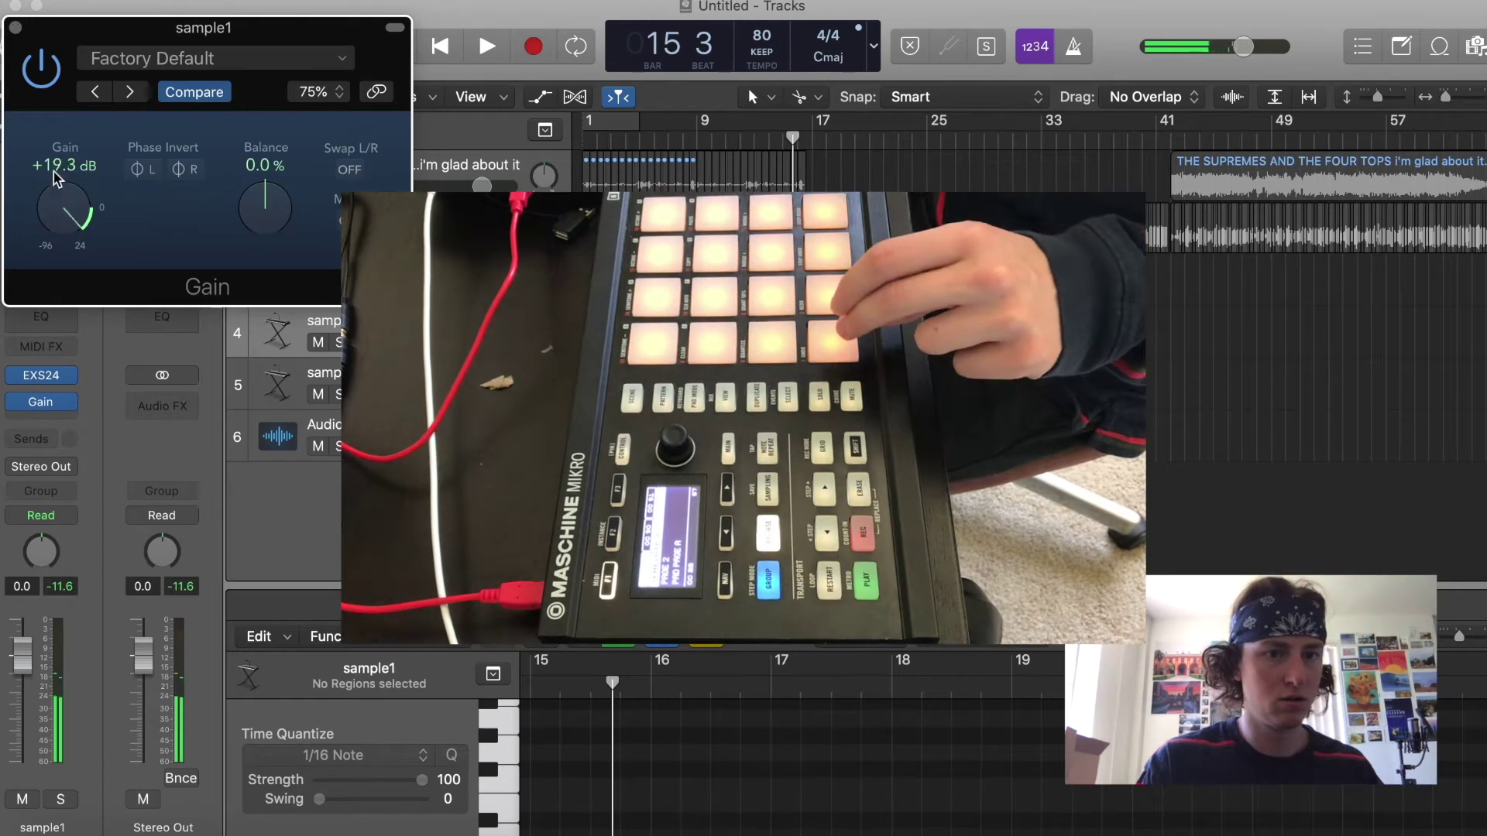
# Close the Gain plug-in window on the sample1 track and select the sample2 track
pyautogui.click(15, 28)
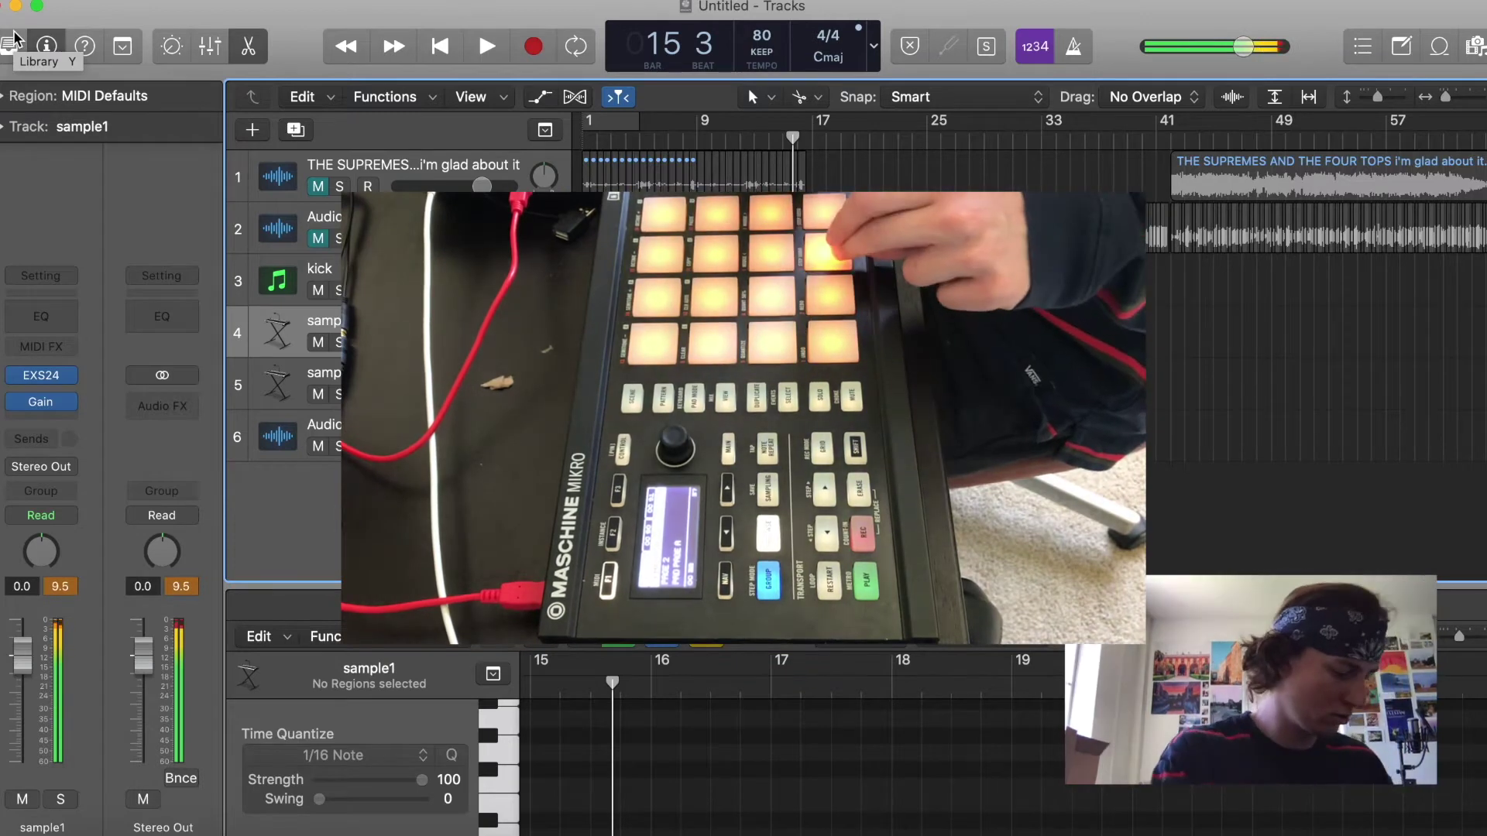
pyautogui.click(287, 379)
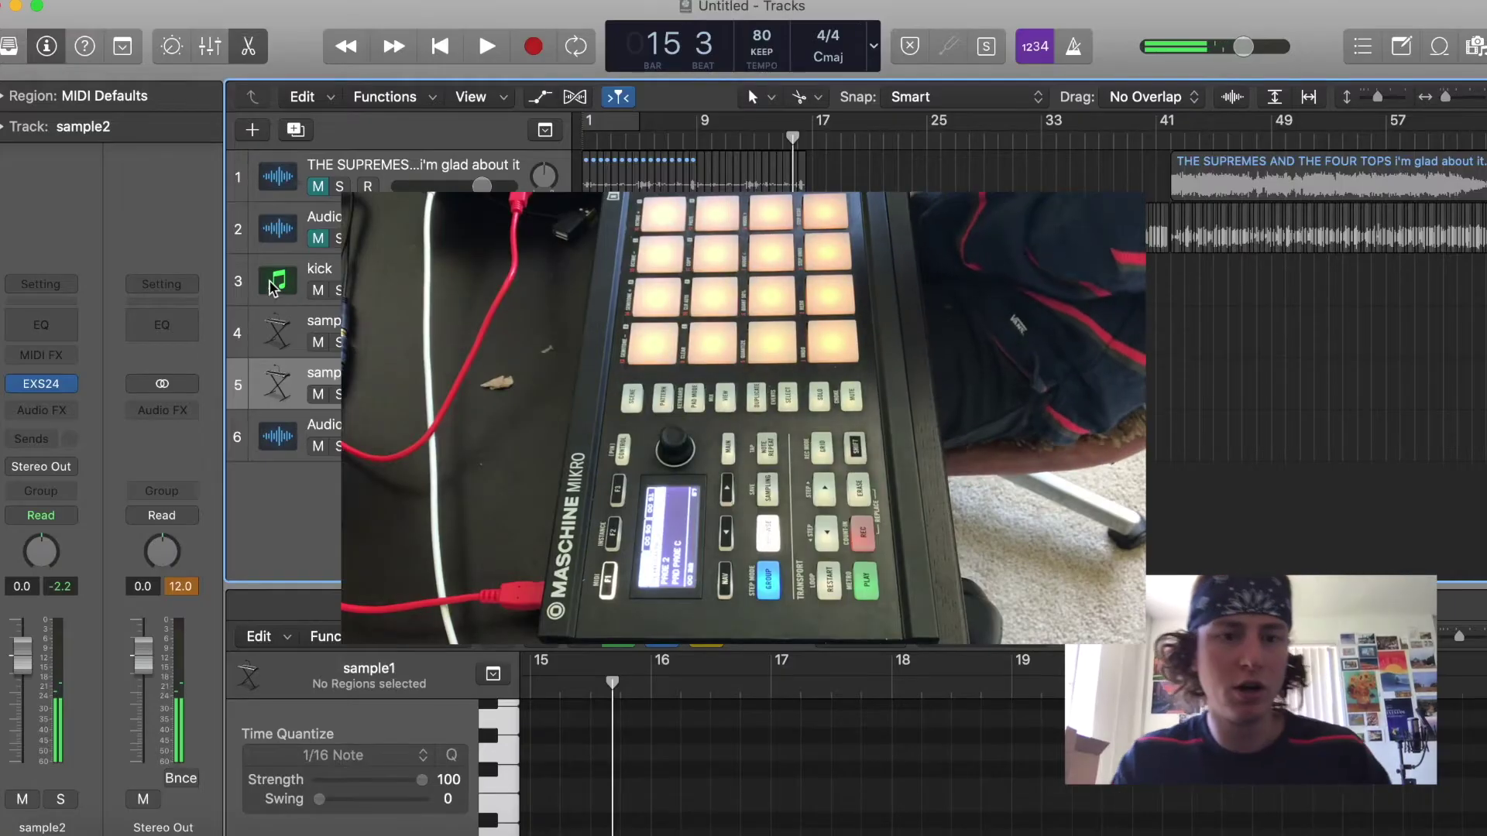
# Record a hi-hat pattern on the hat track and quantize its notes to 1/8 Note
pyautogui.click(272, 288)
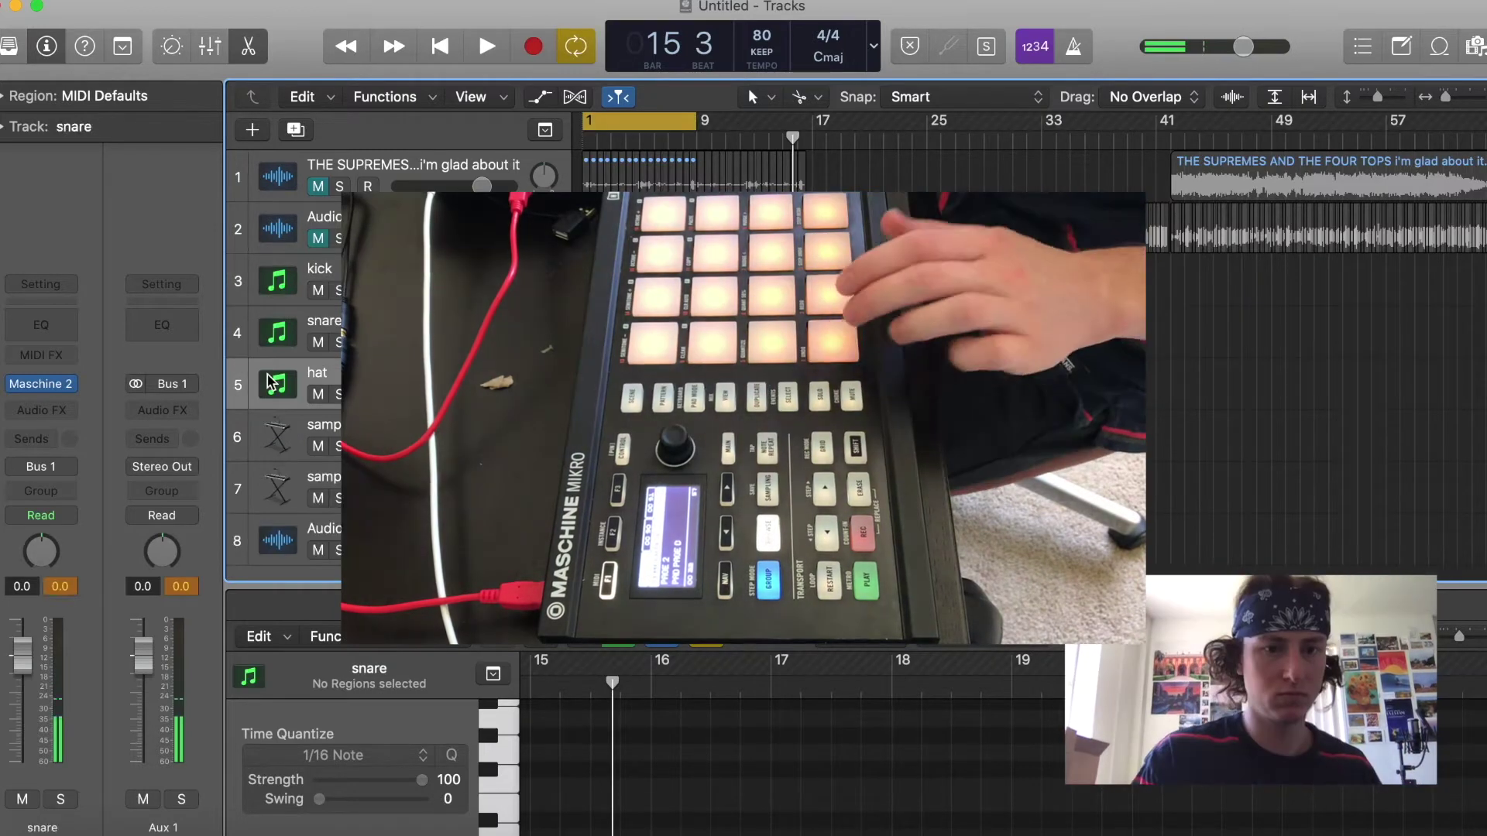
pyautogui.click(273, 382)
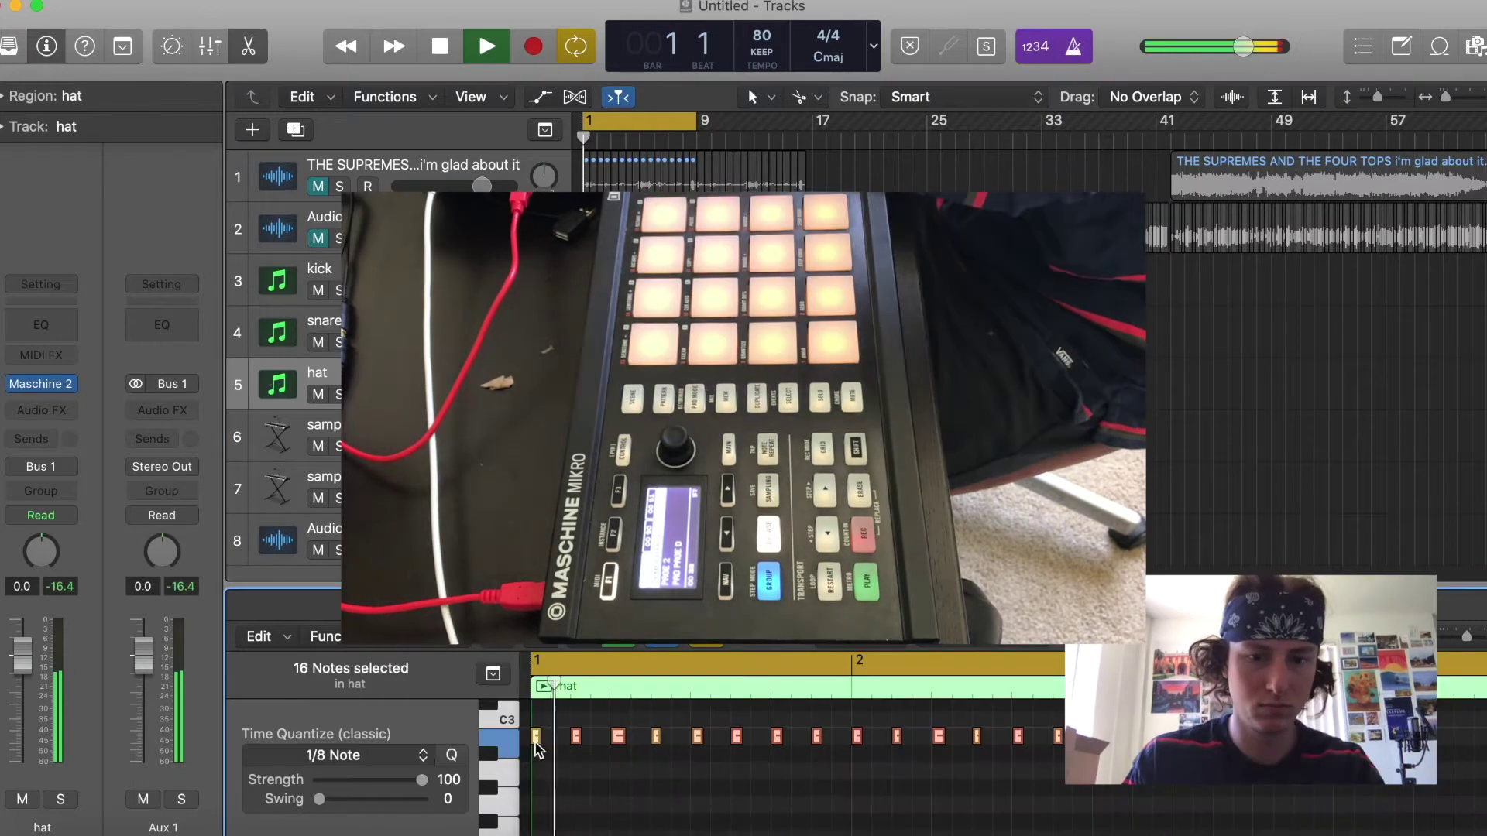
pyautogui.scroll(1, 537, 755)
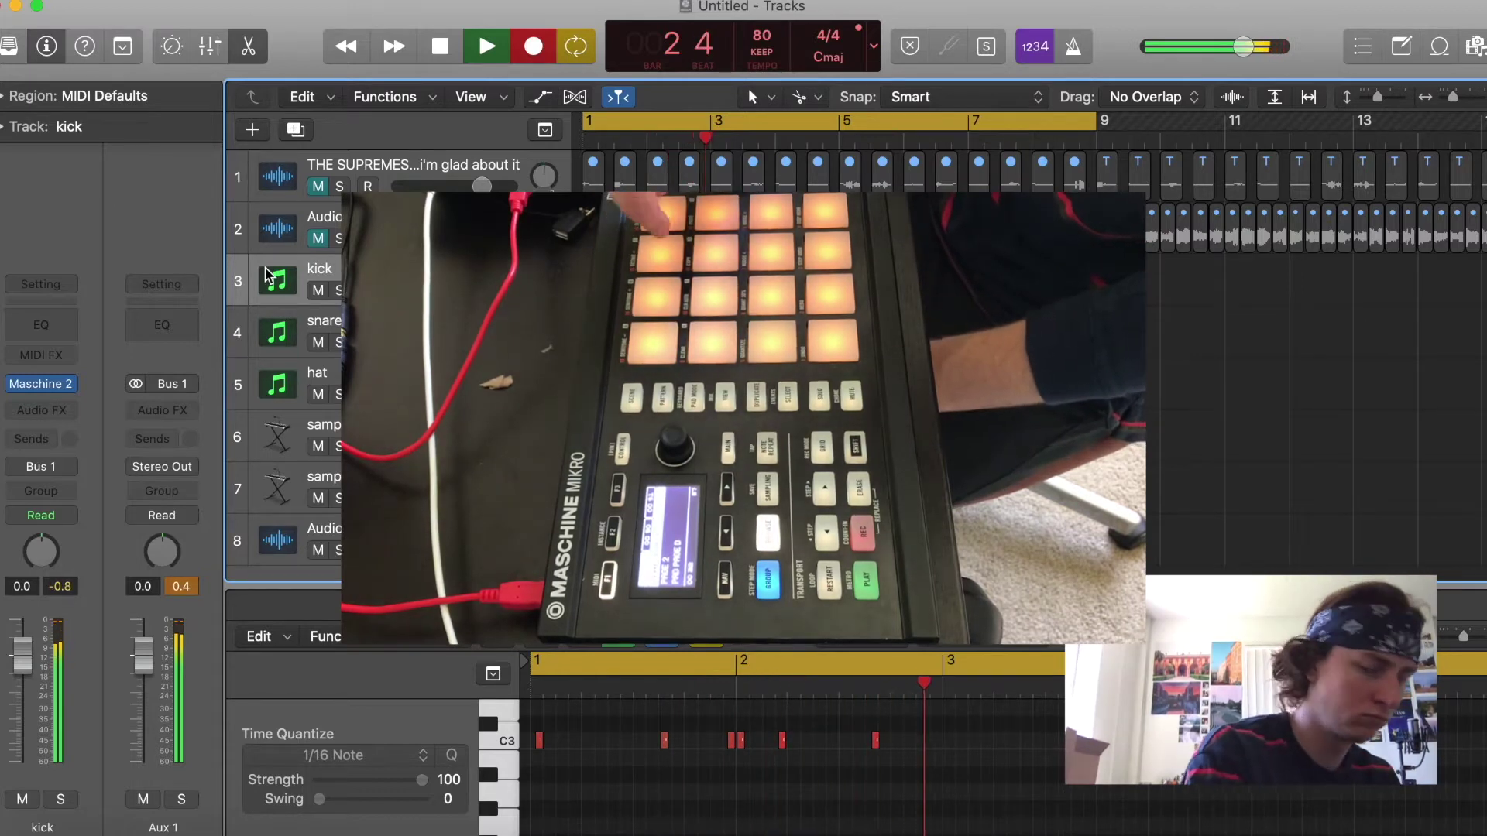
# Record a two-bar kick pattern with 1/16 Note quantize and repeat the kick region at bar 3
pyautogui.press('space')
pyautogui.press('space')
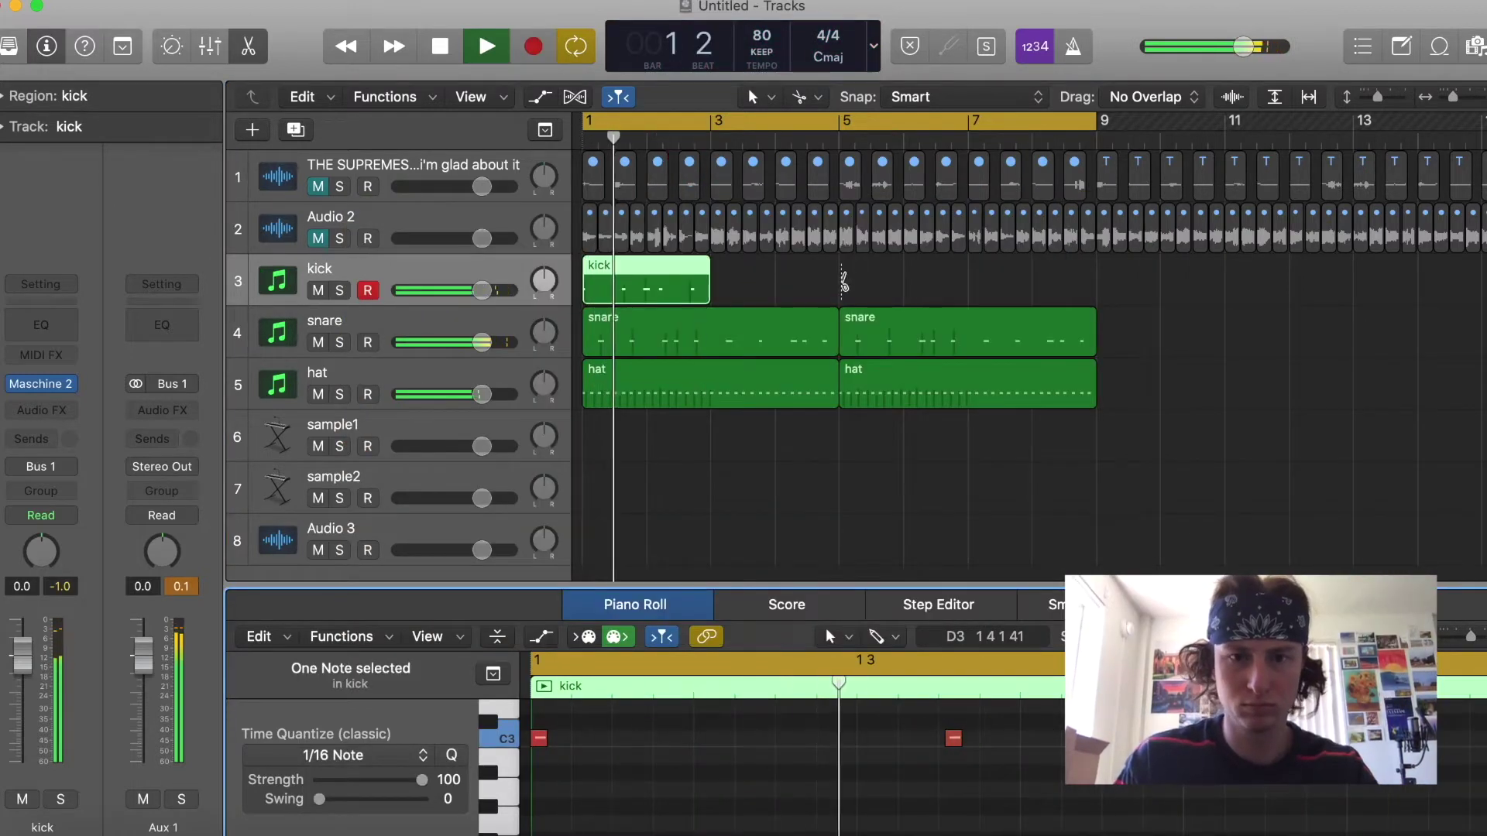
pyautogui.click(749, 276)
pyautogui.click(667, 278)
pyautogui.press('super+r')
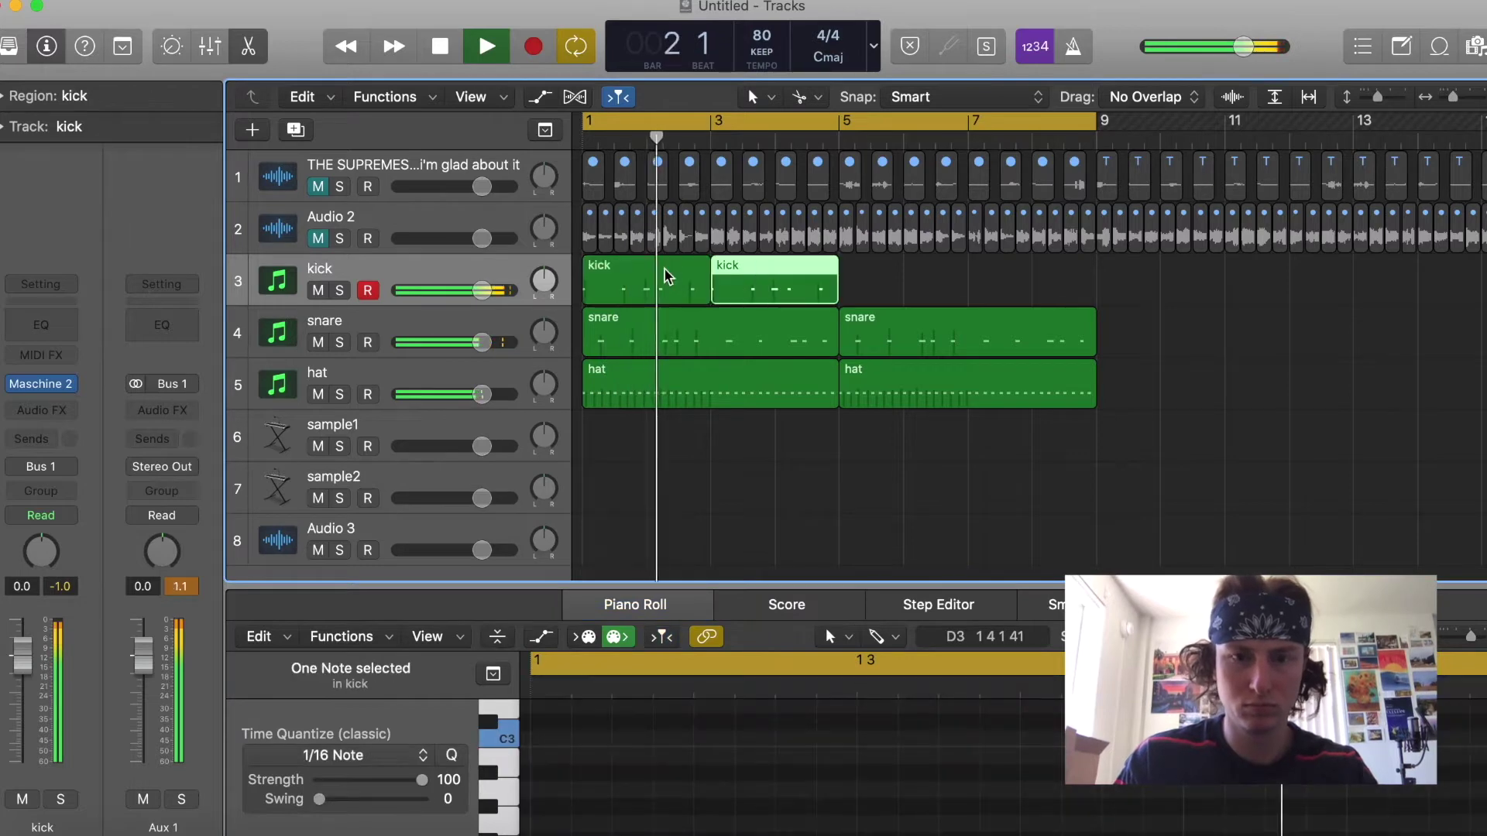
# Choose the OpenHH DontTrip one-shot in Maschine 2 for the ohat track
pyautogui.click(807, 97)
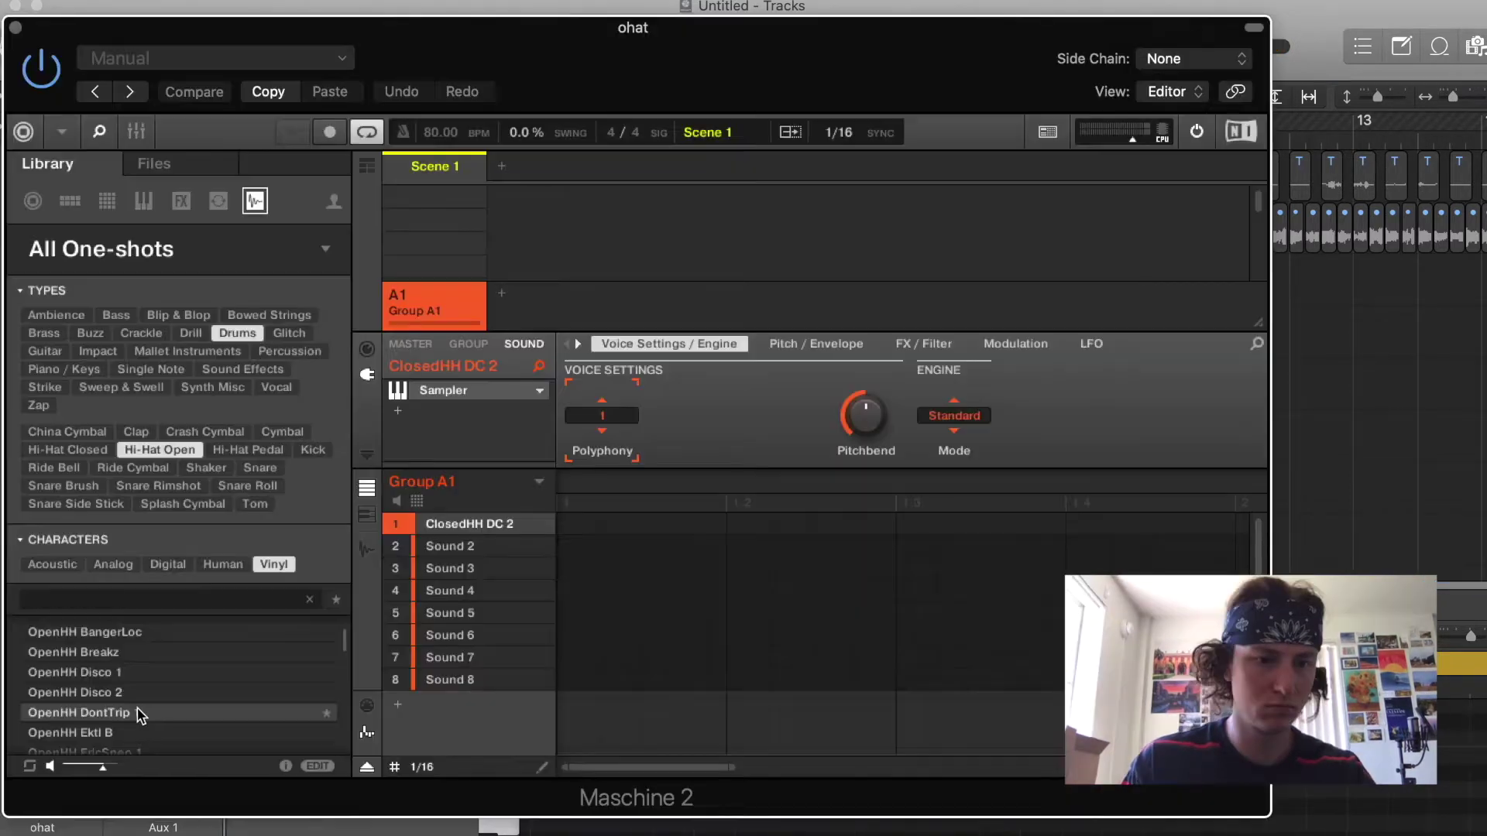
pyautogui.click(136, 712)
pyautogui.press('space')
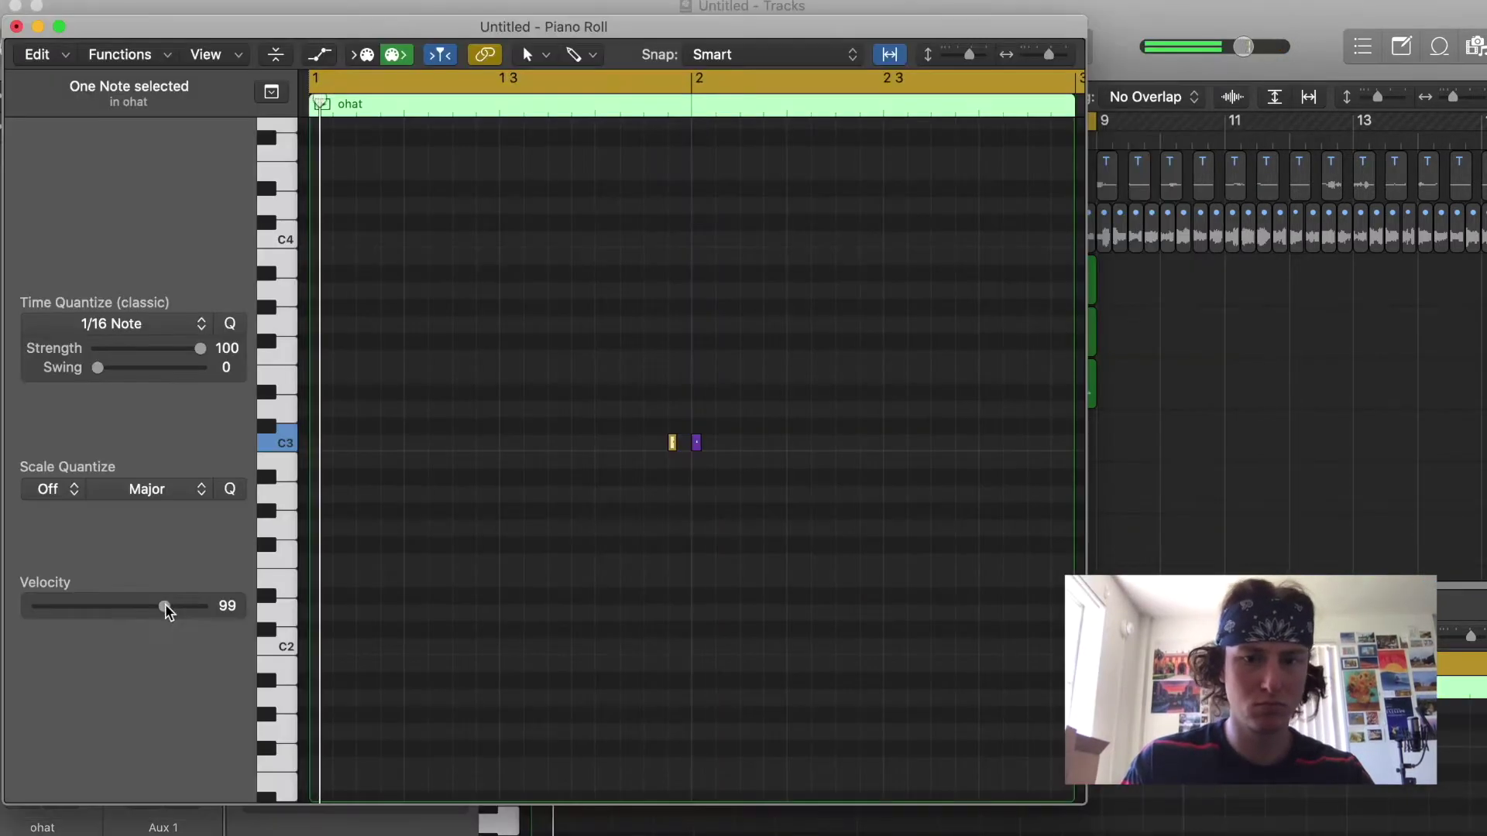
# Adjust the C3 open hi-hat notes around bar 2 of the ohat region
pyautogui.click(804, 405)
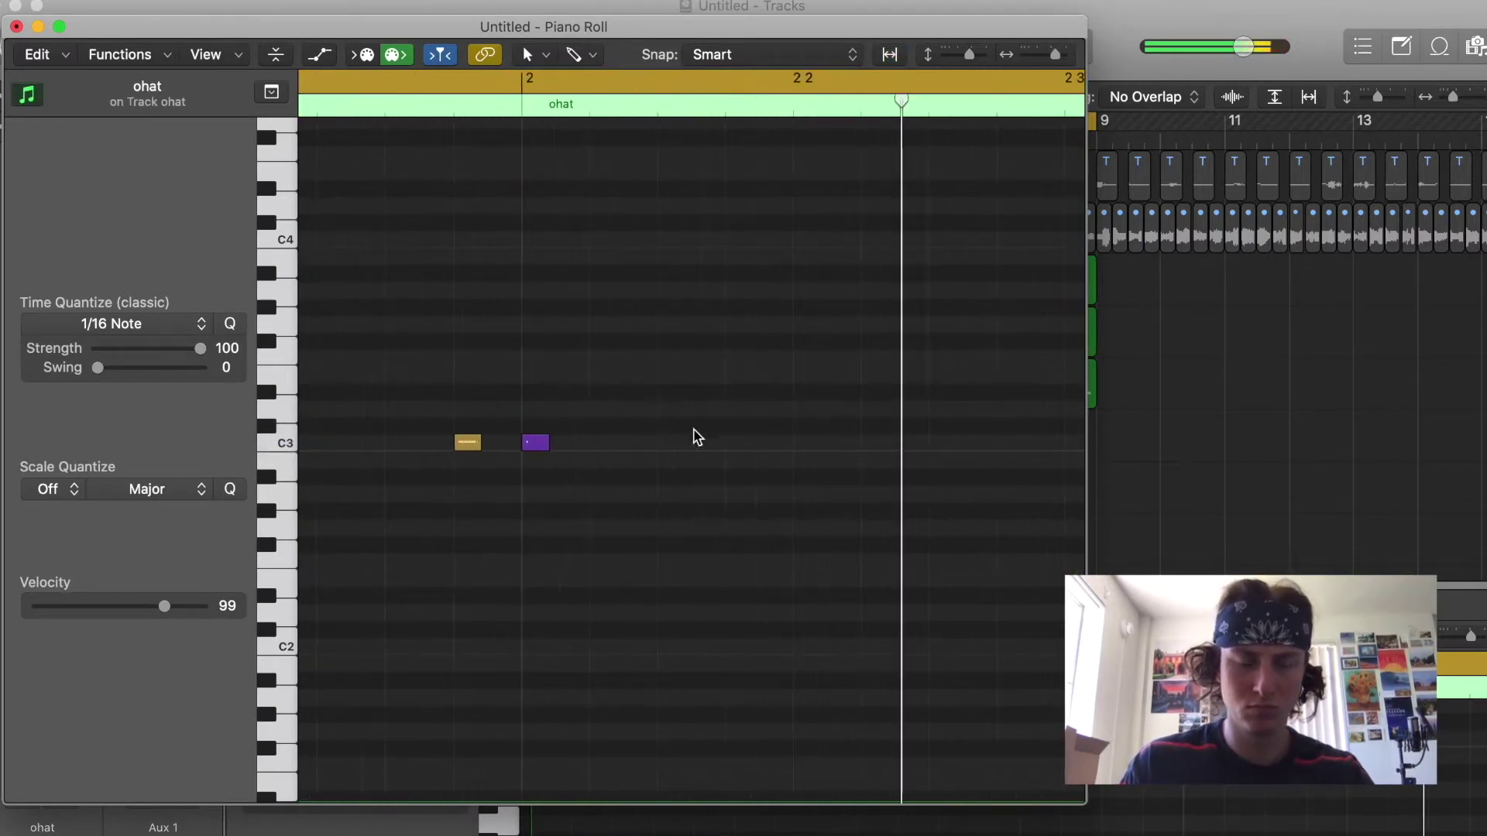
pyautogui.click(470, 442)
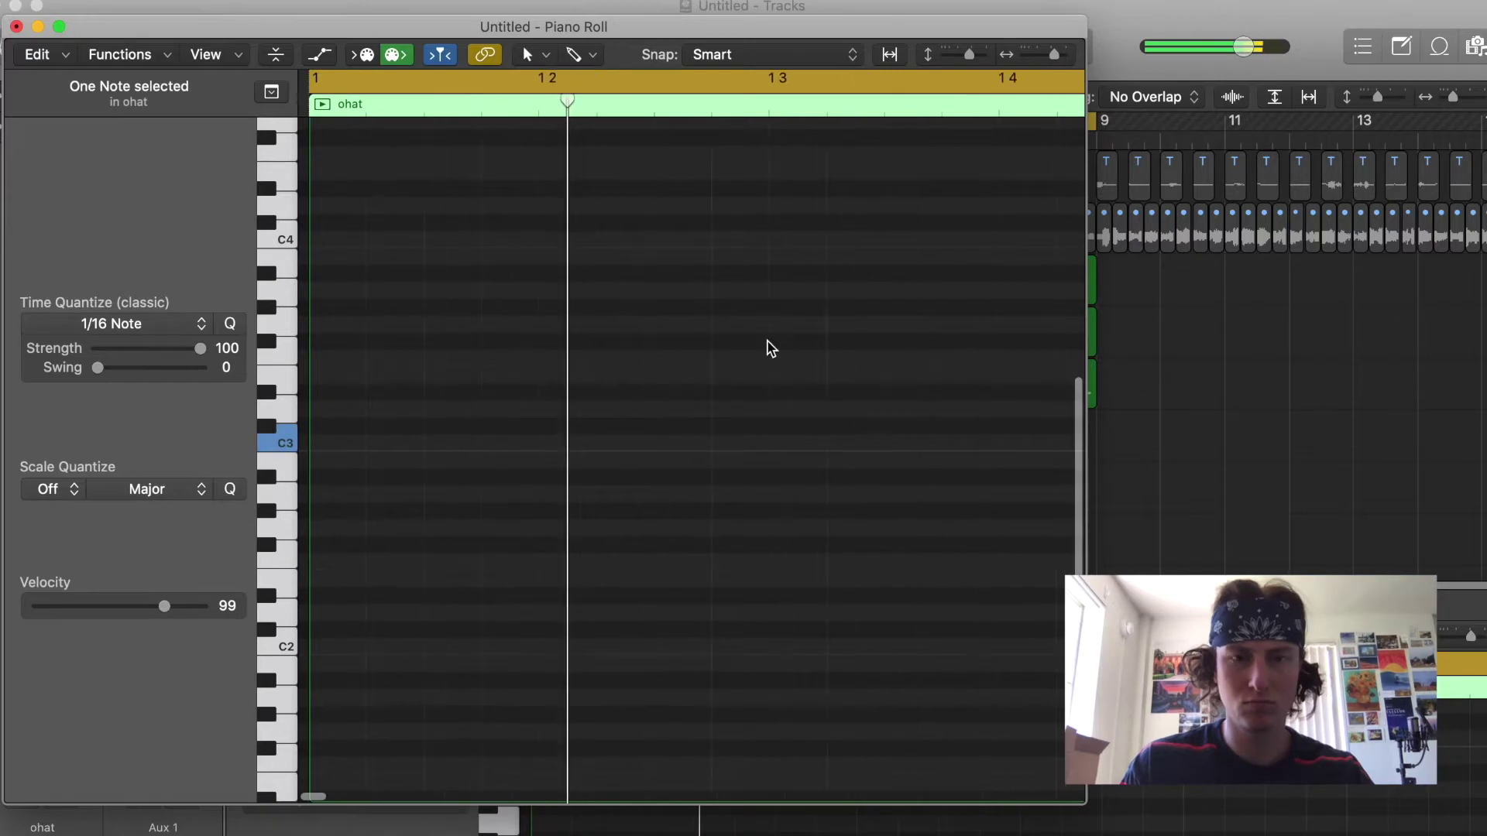
pyautogui.click(920, 351)
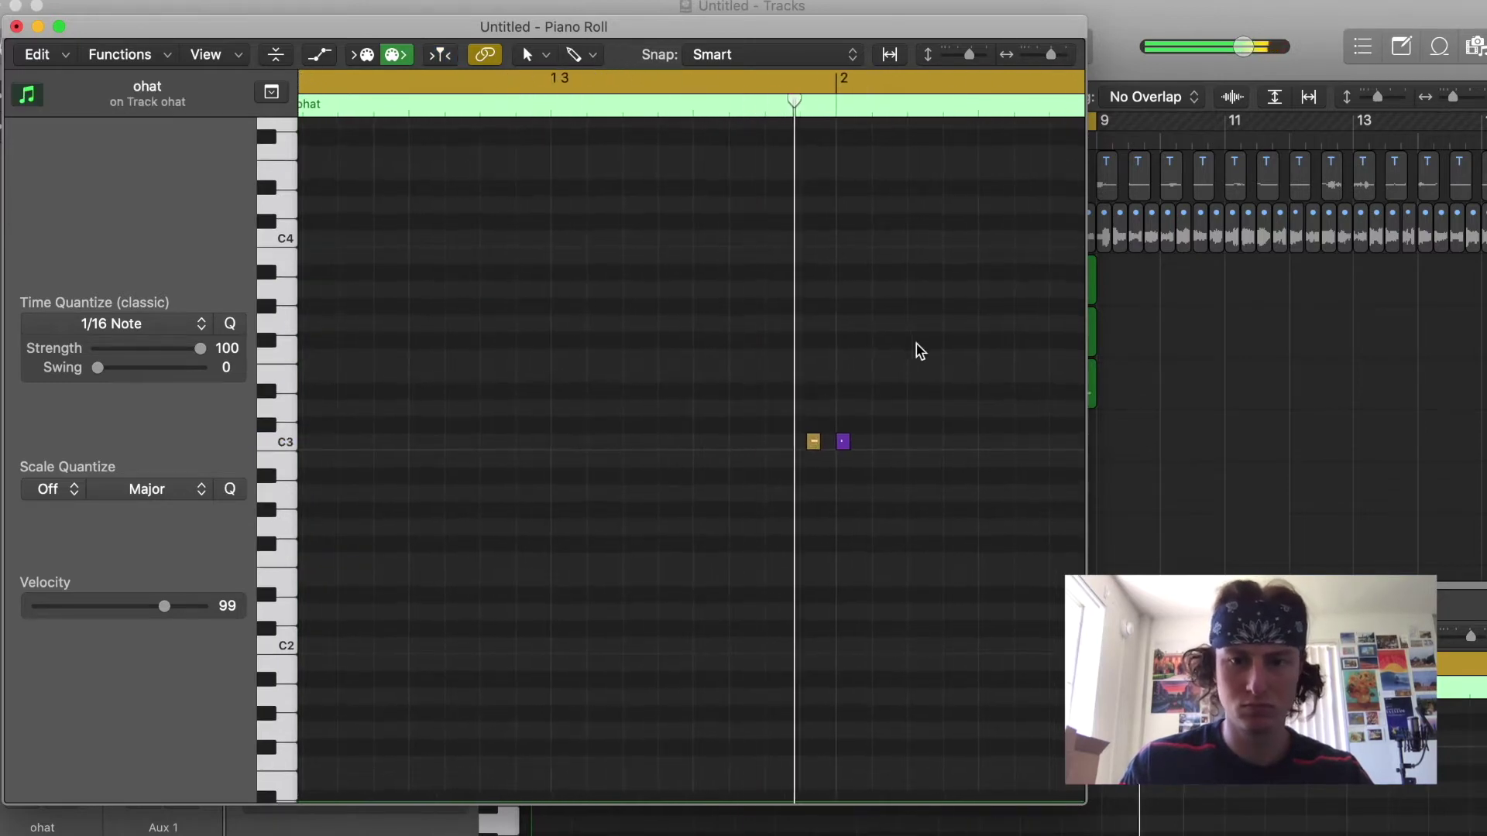
pyautogui.hscroll(5, 920, 350)
pyautogui.hscroll(-5, 921, 351)
pyautogui.press('super+a')
pyautogui.moveTo(430, 445); pyautogui.dragTo(452, 498)
pyautogui.press('super+a')
pyautogui.click(679, 416)
pyautogui.scroll(-3, 860, 406)
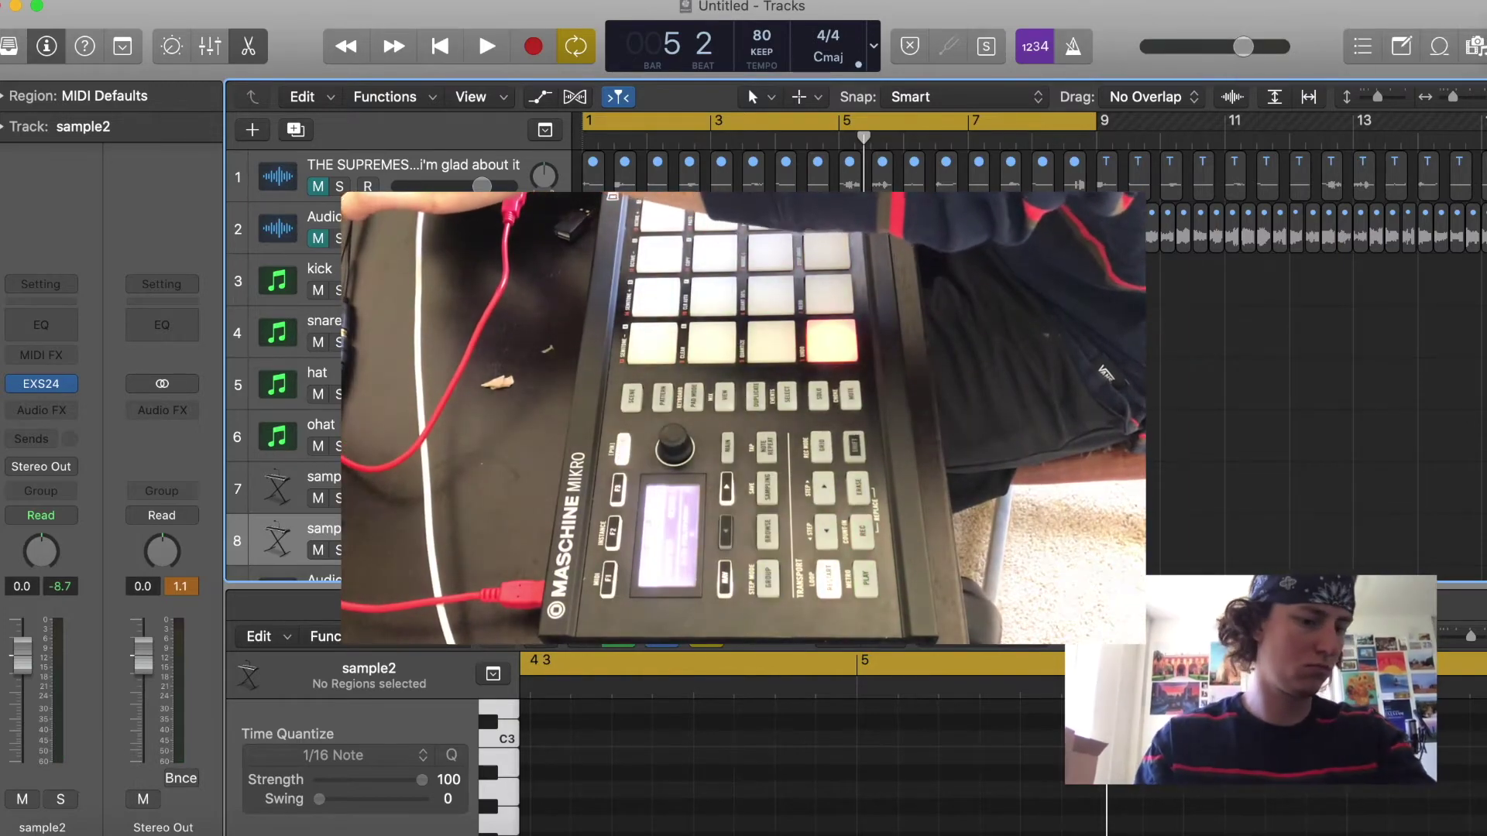
# Check the EXS24 instrument on the sample2 track, close its window and hide the editor pane
pyautogui.press('v')
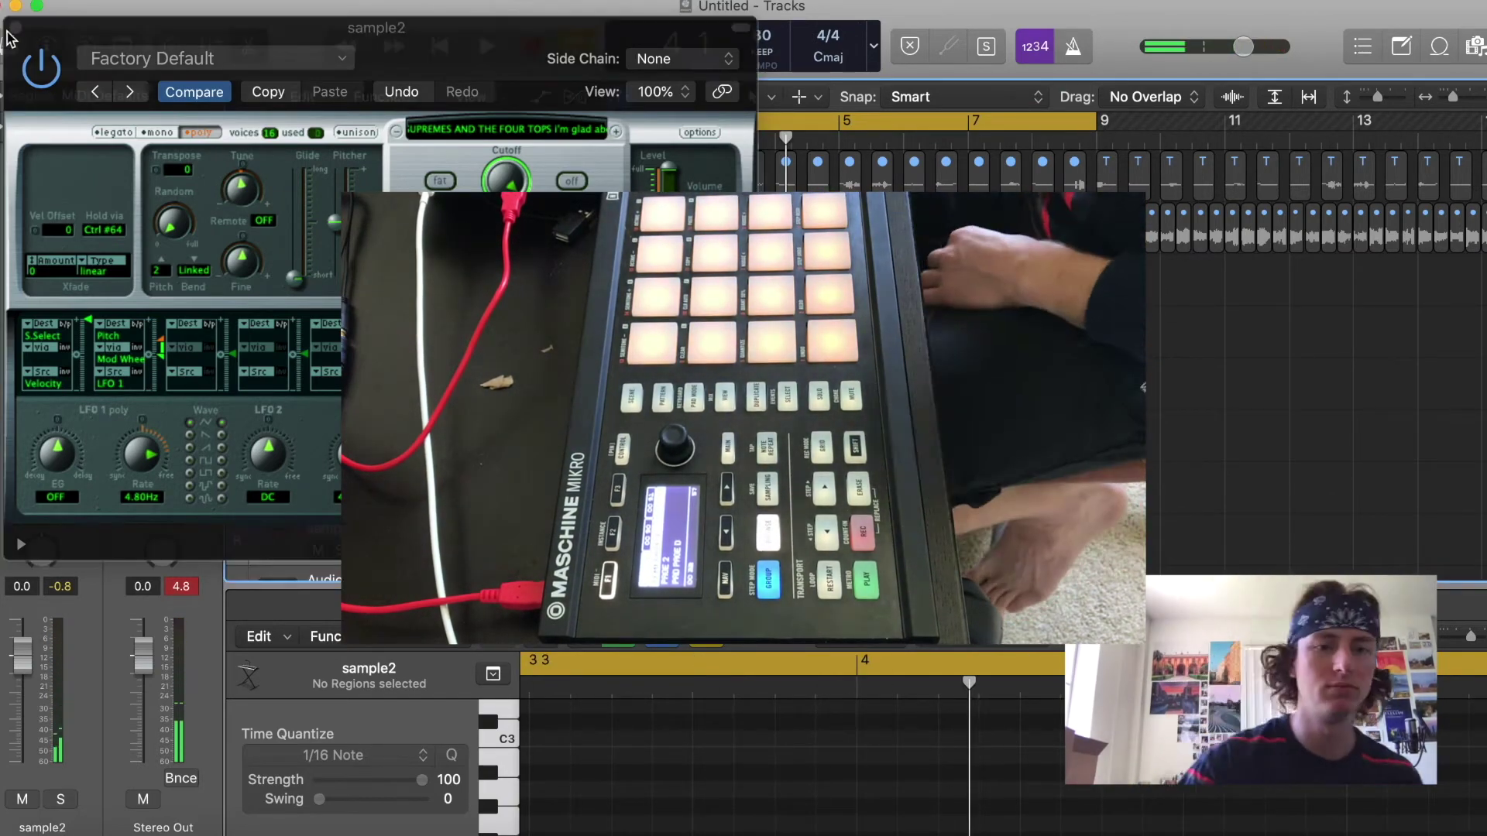
pyautogui.press('super+w')
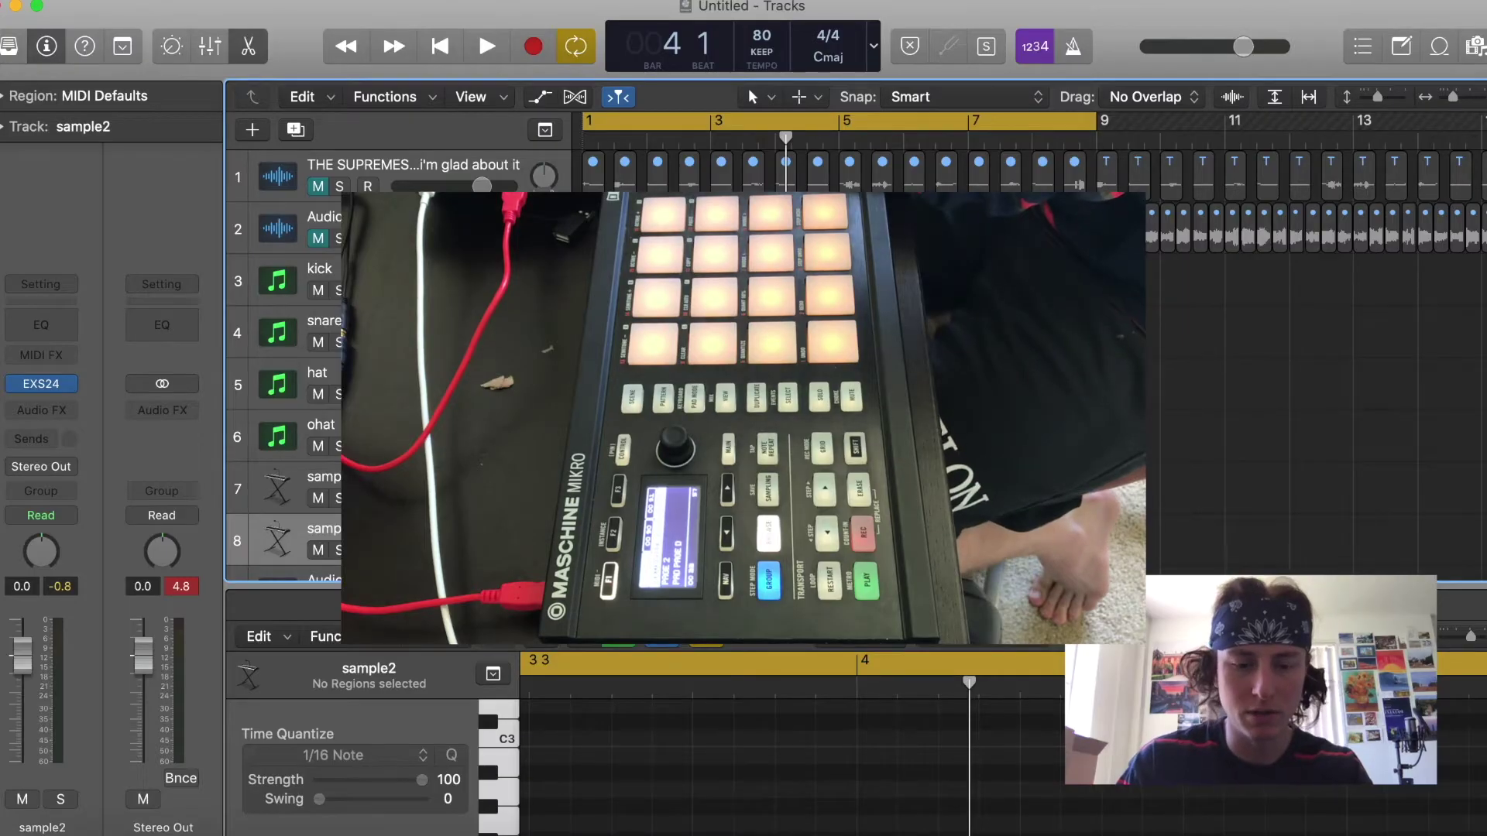
pyautogui.press('e')
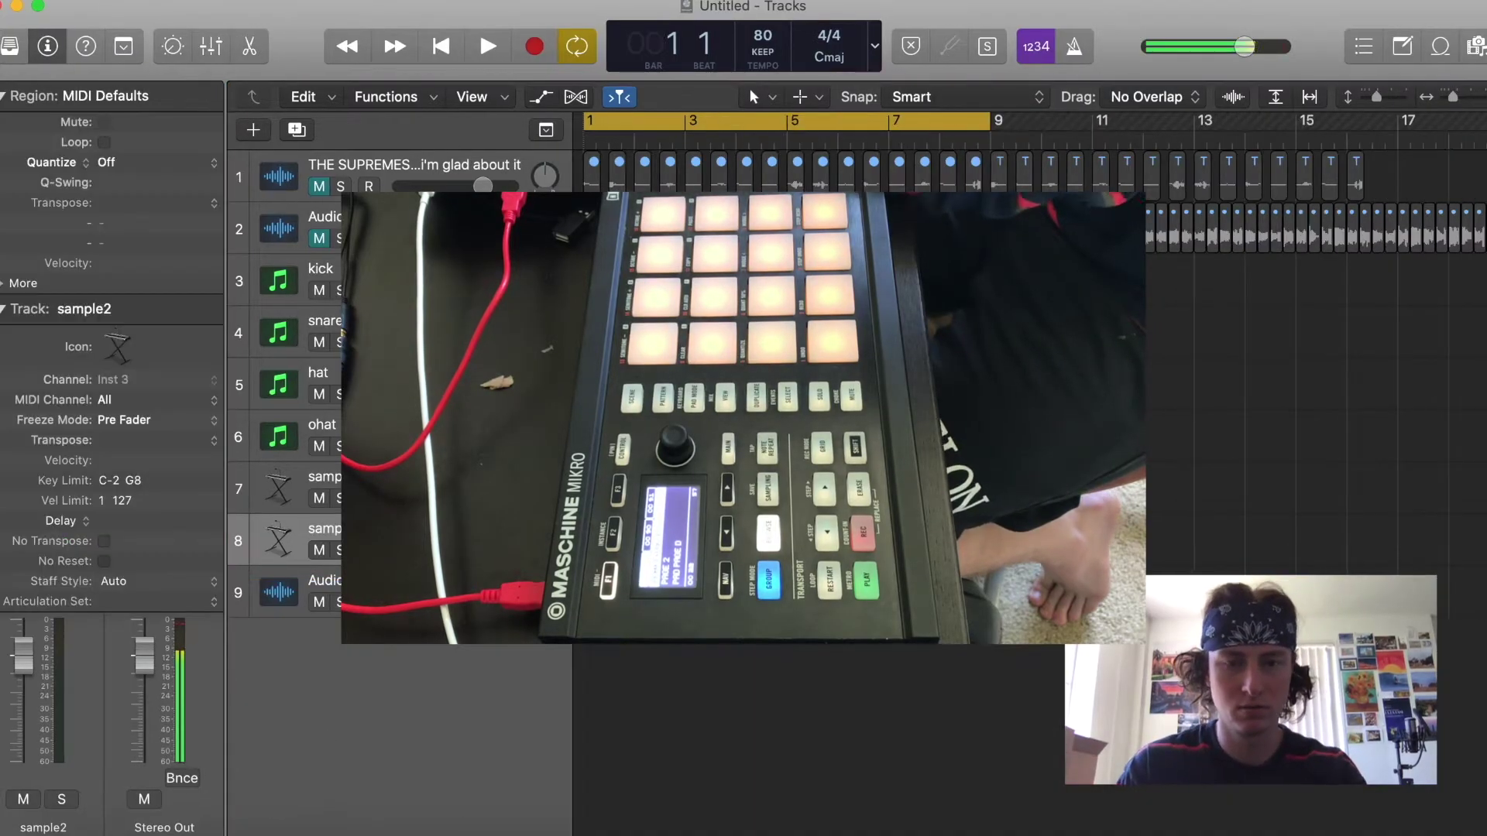
# Record a four-bar sample2 part over the drum loop and quantize its notes to 1/8 Note
pyautogui.press('r')
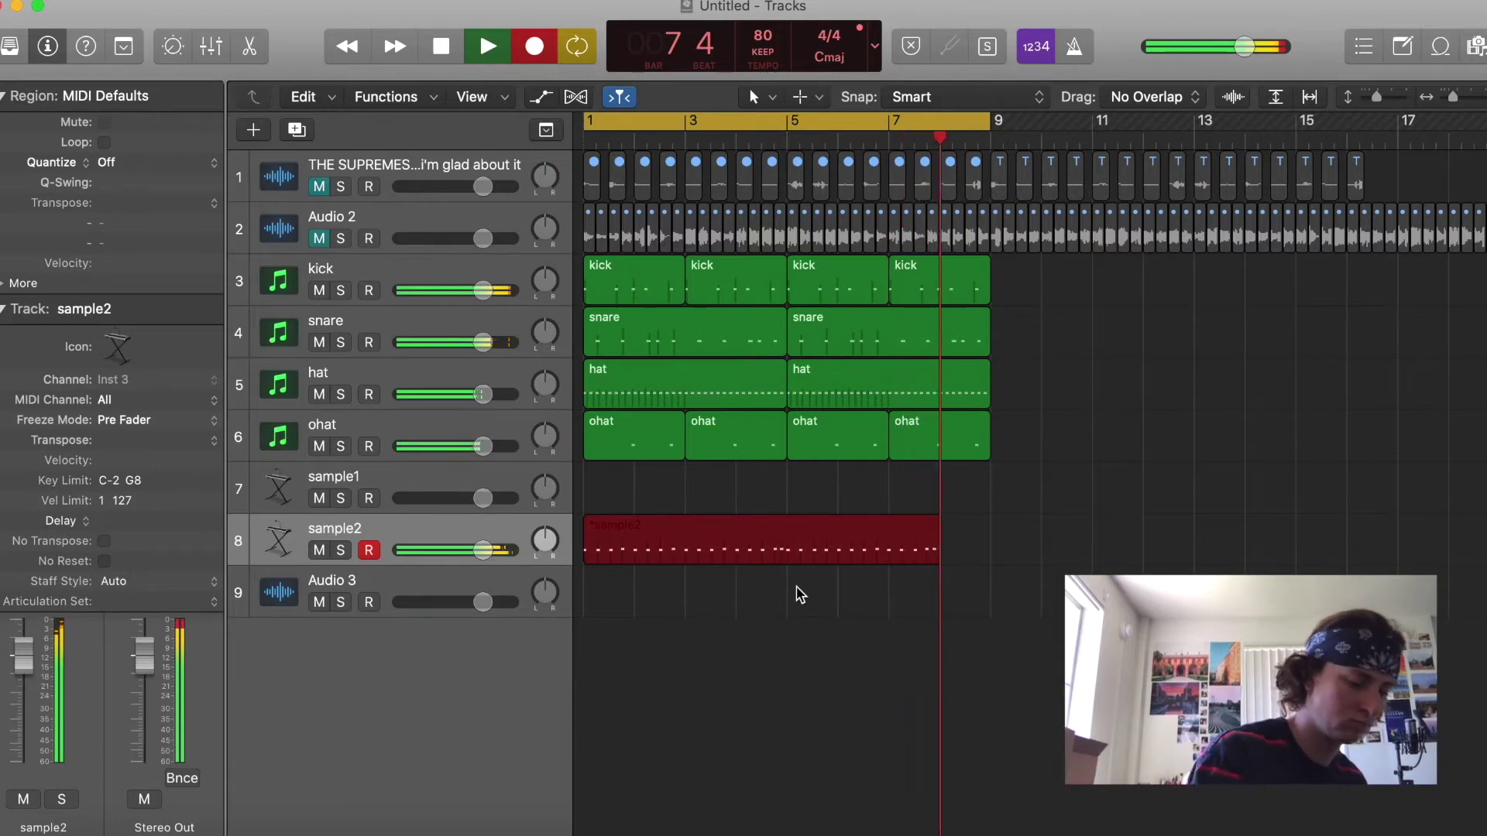
pyautogui.press('space')
pyautogui.press('super+4')
pyautogui.press('space')
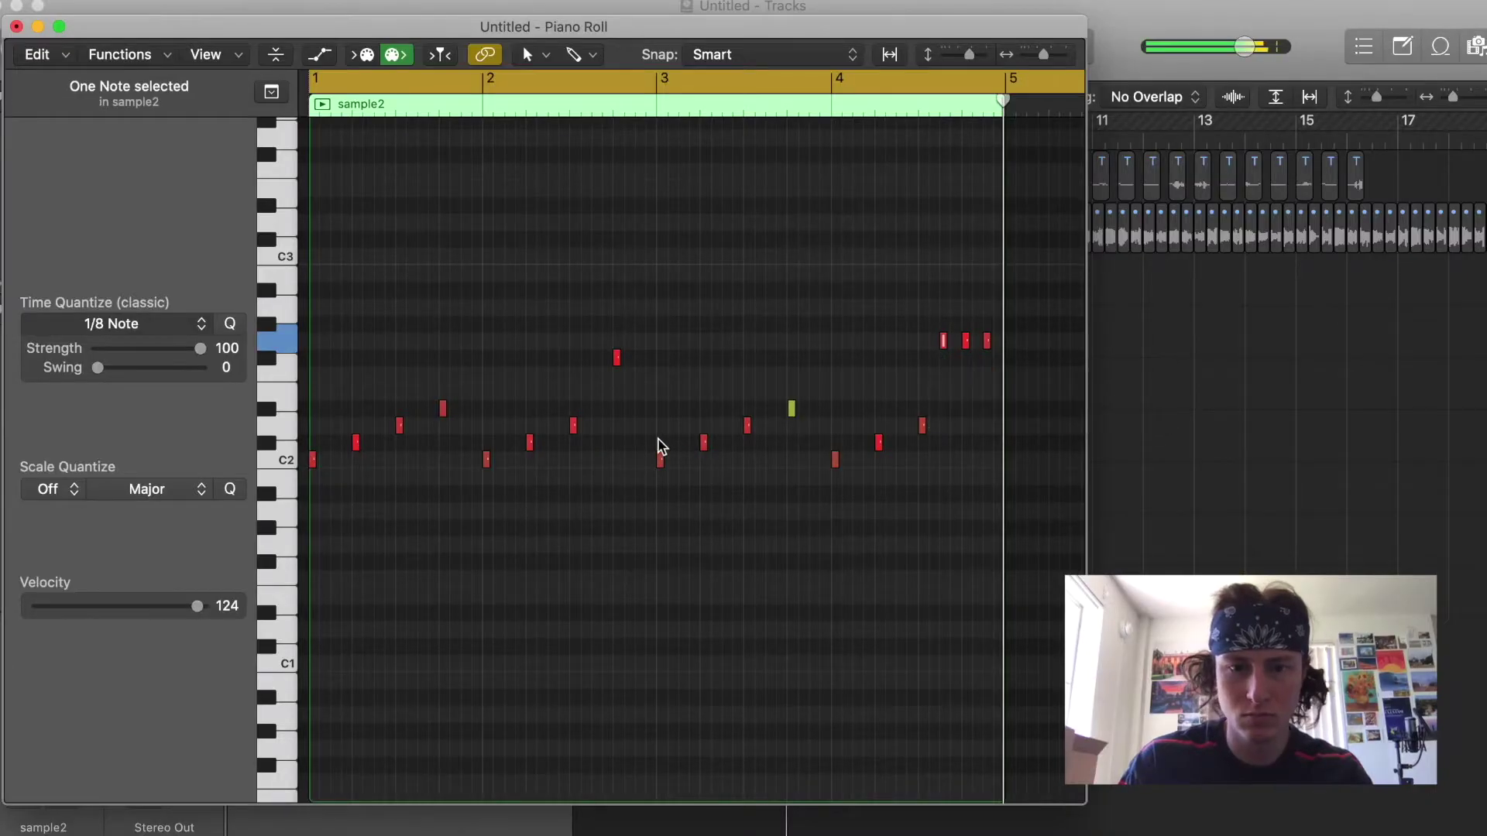
pyautogui.press('super+w')
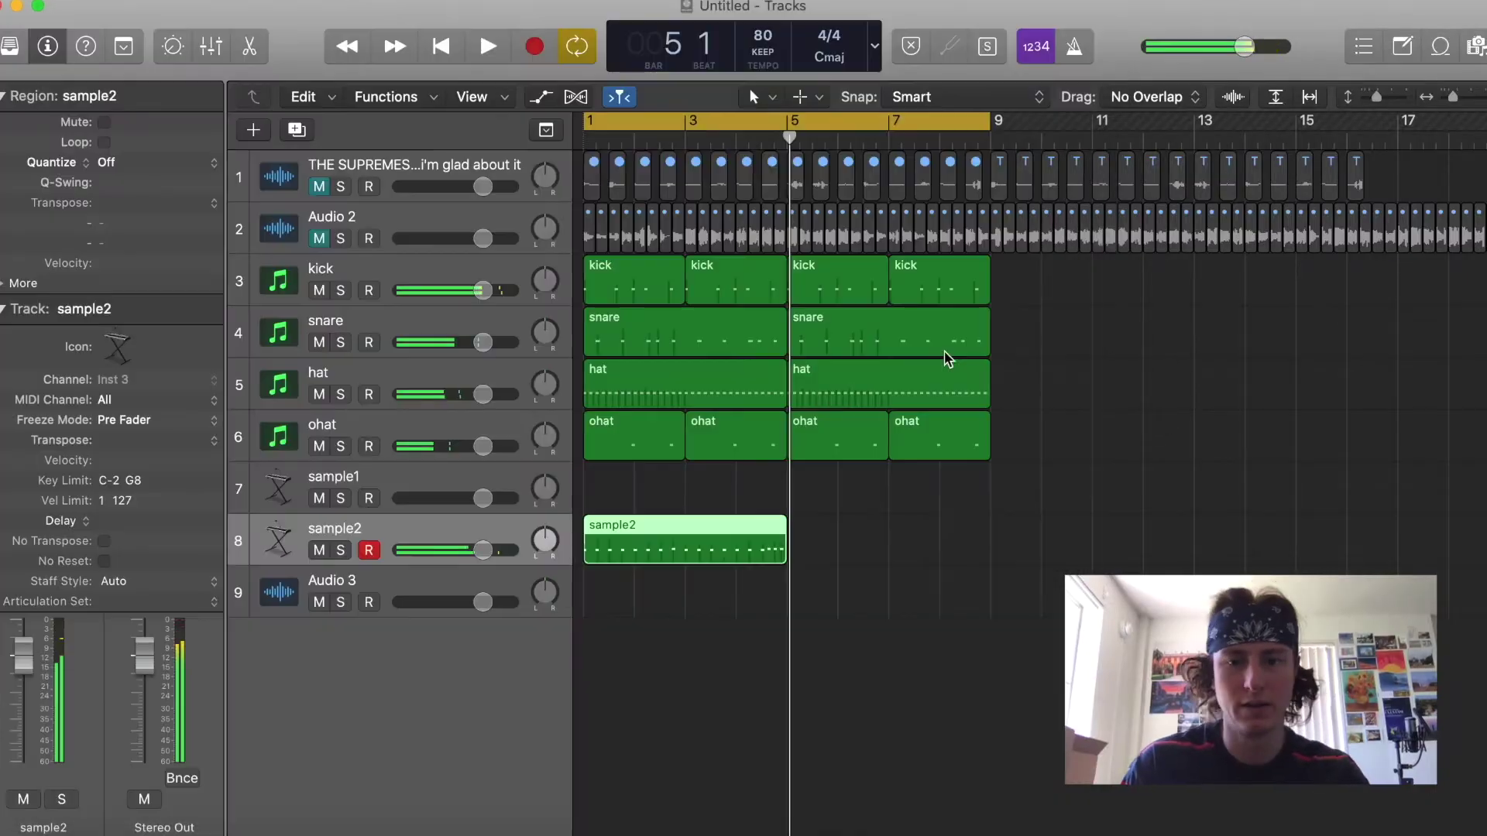
# Repeat the sample2 region once and move both regions to start at bar 9
pyautogui.press('super+r')
pyautogui.moveTo(879, 615); pyautogui.dragTo(701, 546)
pyautogui.moveTo(939, 531); pyautogui.dragTo(1071, 526)
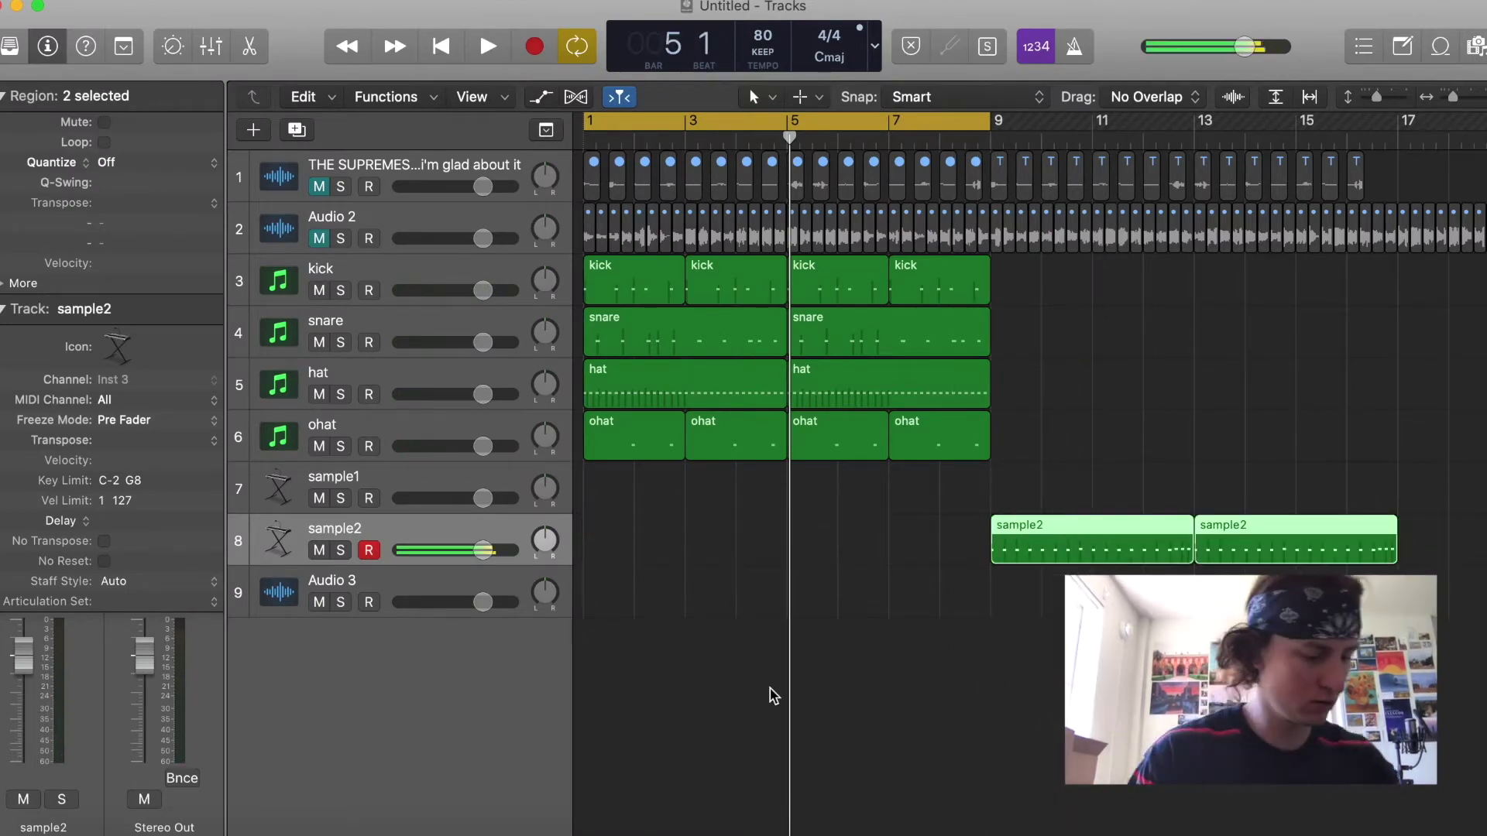
# Record a new sample2 part from bar 1 and quantize its notes to 1/4 Note
pyautogui.press('r')
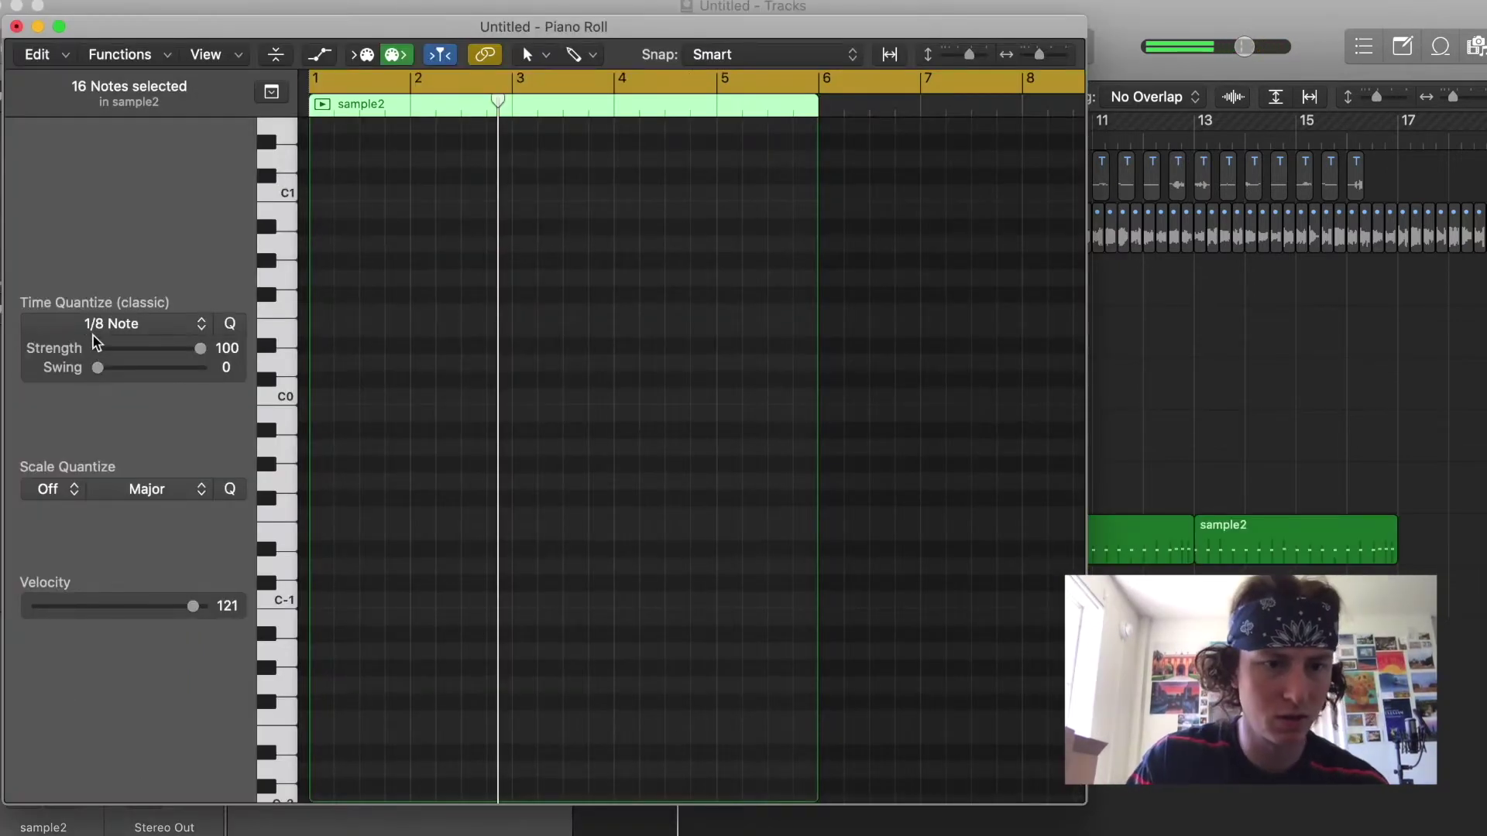
pyautogui.click(94, 332)
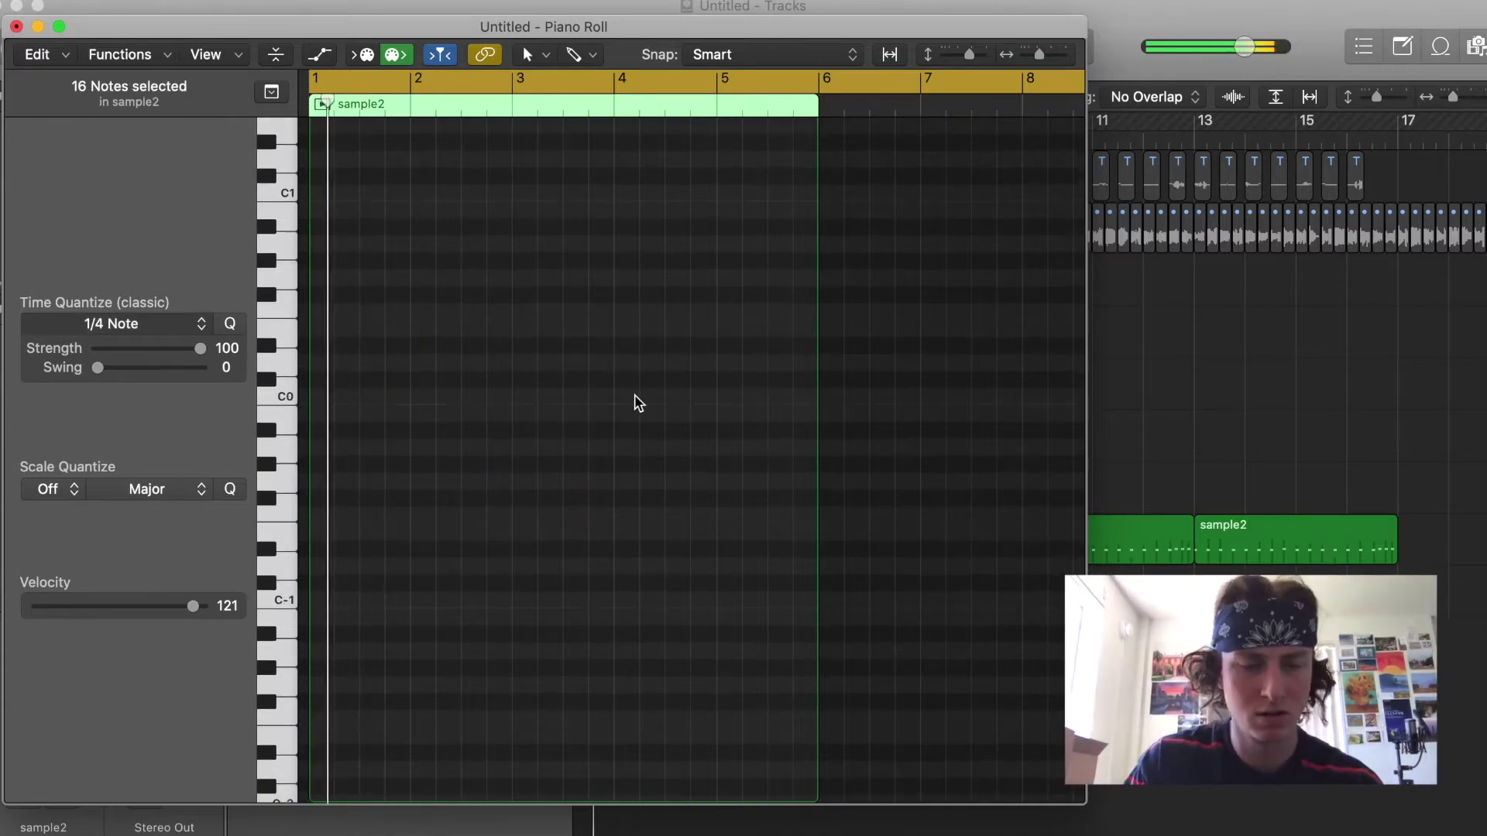
pyautogui.scroll(3, 635, 402)
pyautogui.scroll(10, 635, 402)
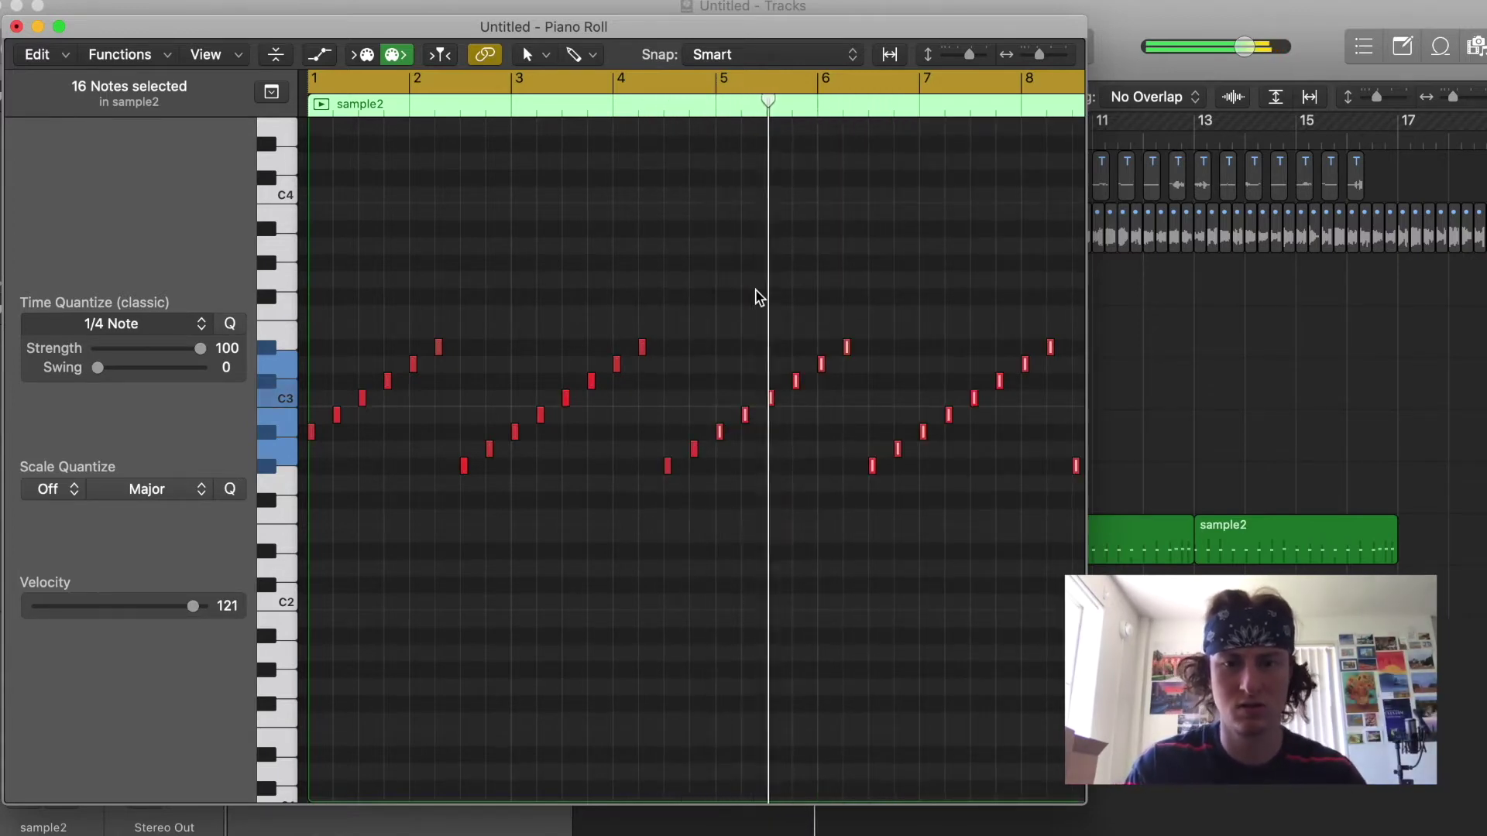
# Undo the copied notes after bar 5 and record a rising sample2 note sequence from bar 5 instead
pyautogui.press('super+z')
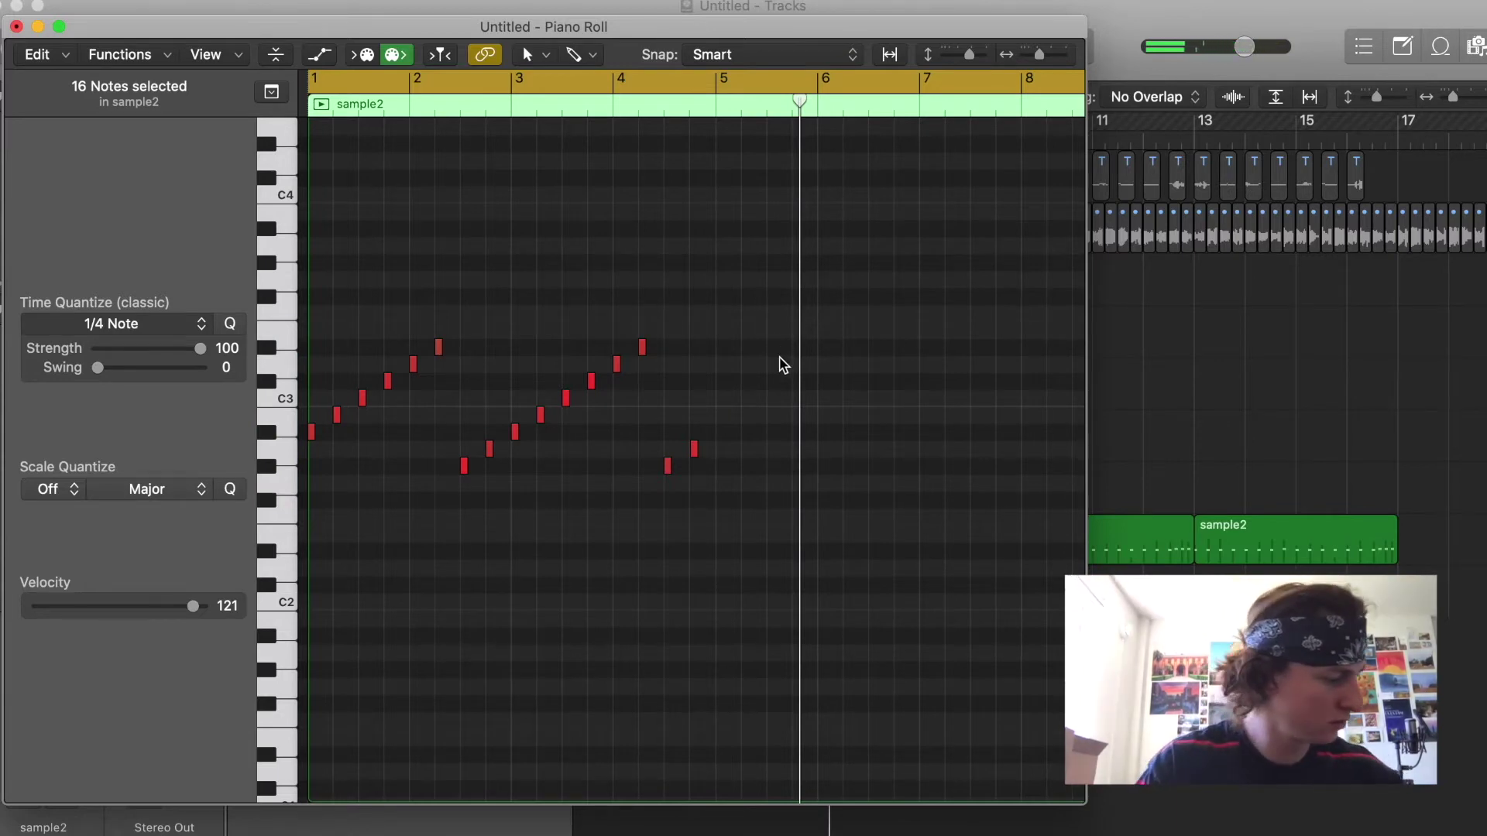
pyautogui.press('r')
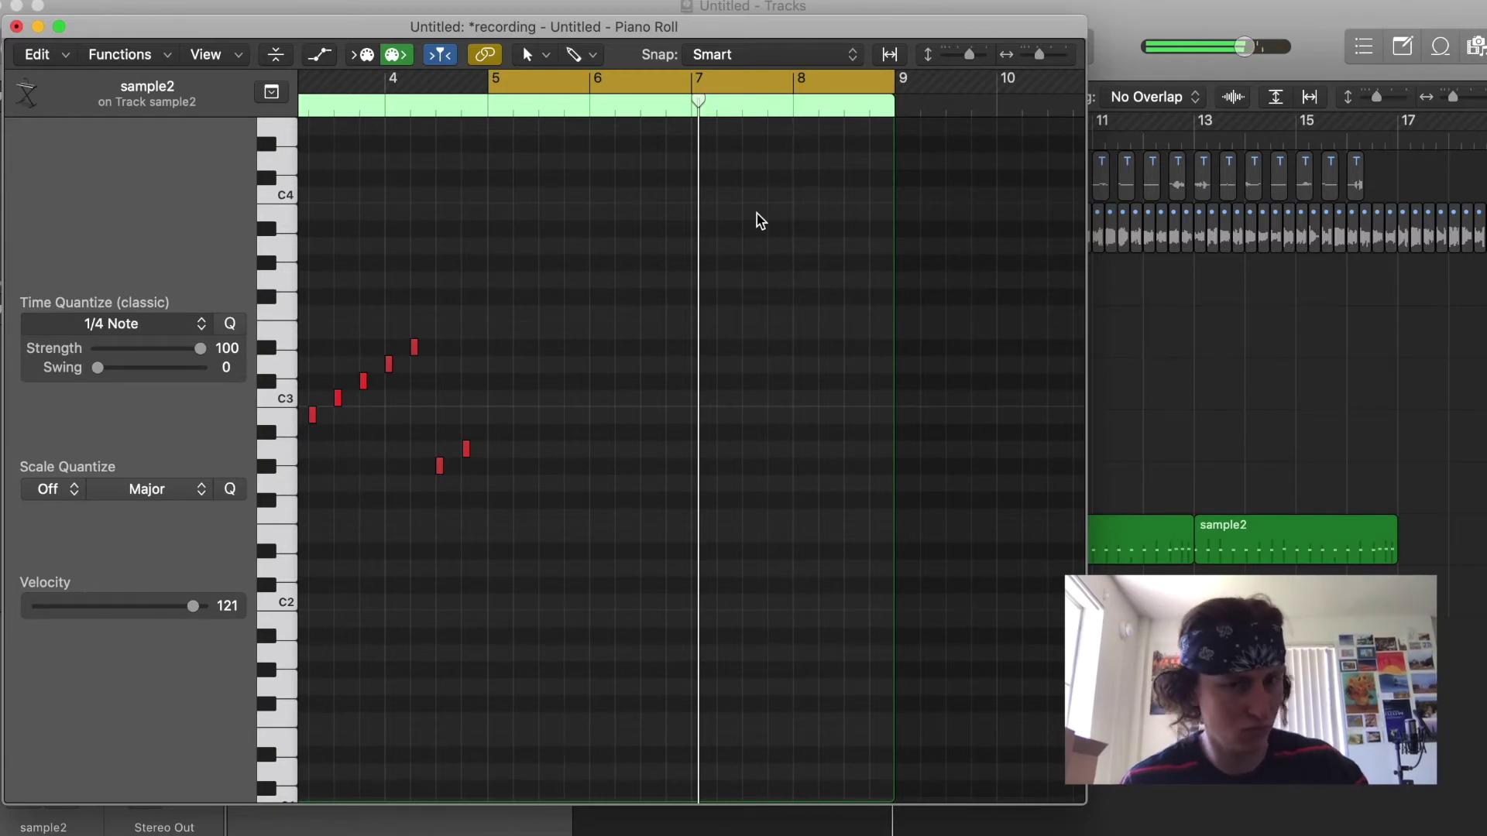
pyautogui.press('r')
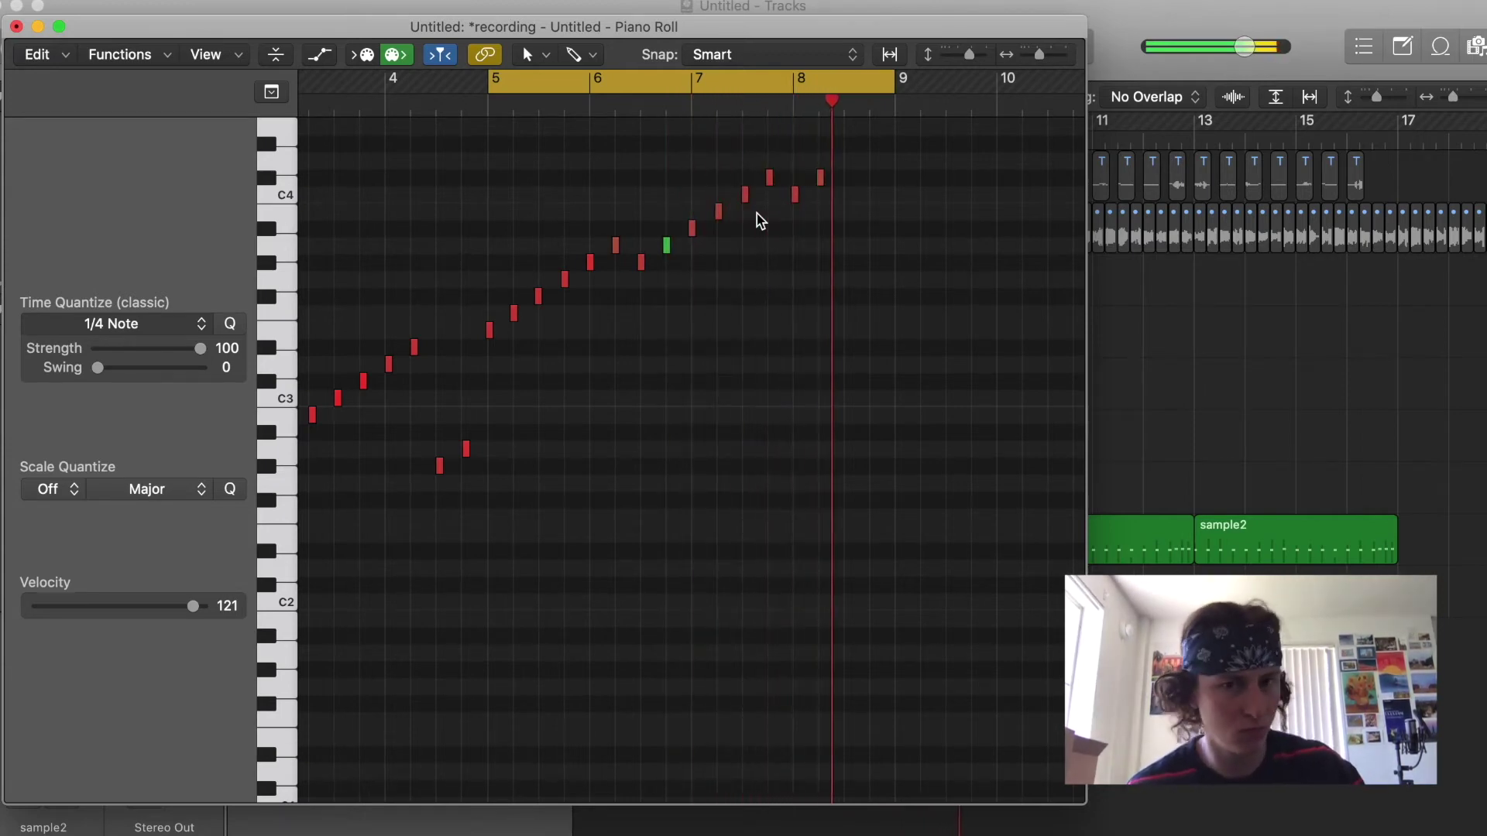
pyautogui.press('space')
# Close the Piano Roll and rearrange the sample2 regions along the timeline
pyautogui.press('super+w')
pyautogui.press('super+z')
pyautogui.press('super+z')
pyautogui.press('super+z')
pyautogui.press('super+z')
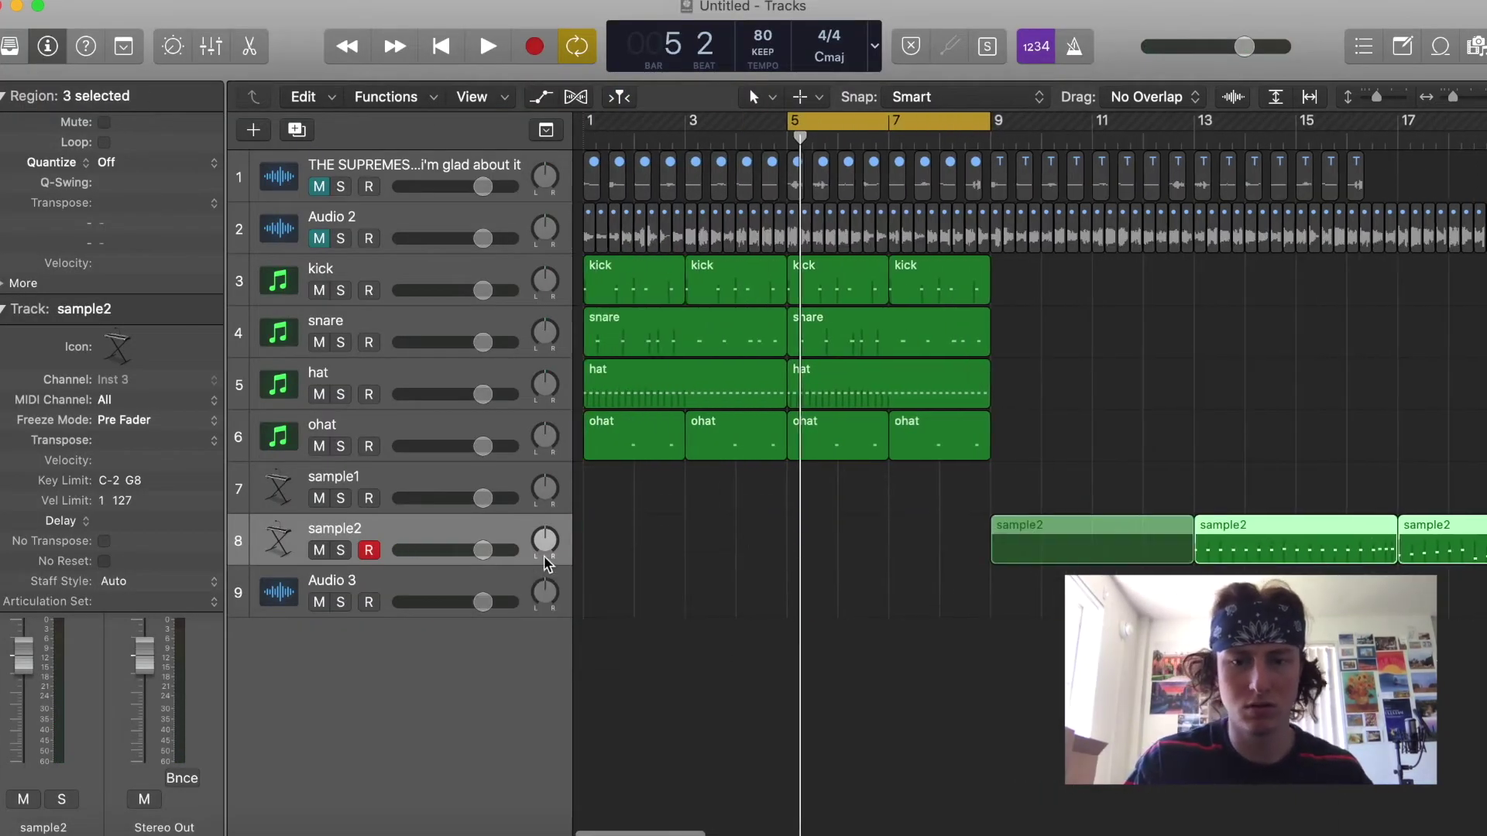
# Group kick and snare under Aux 1 and put the hat and ohat tracks in their own summing stack
pyautogui.click(42, 466)
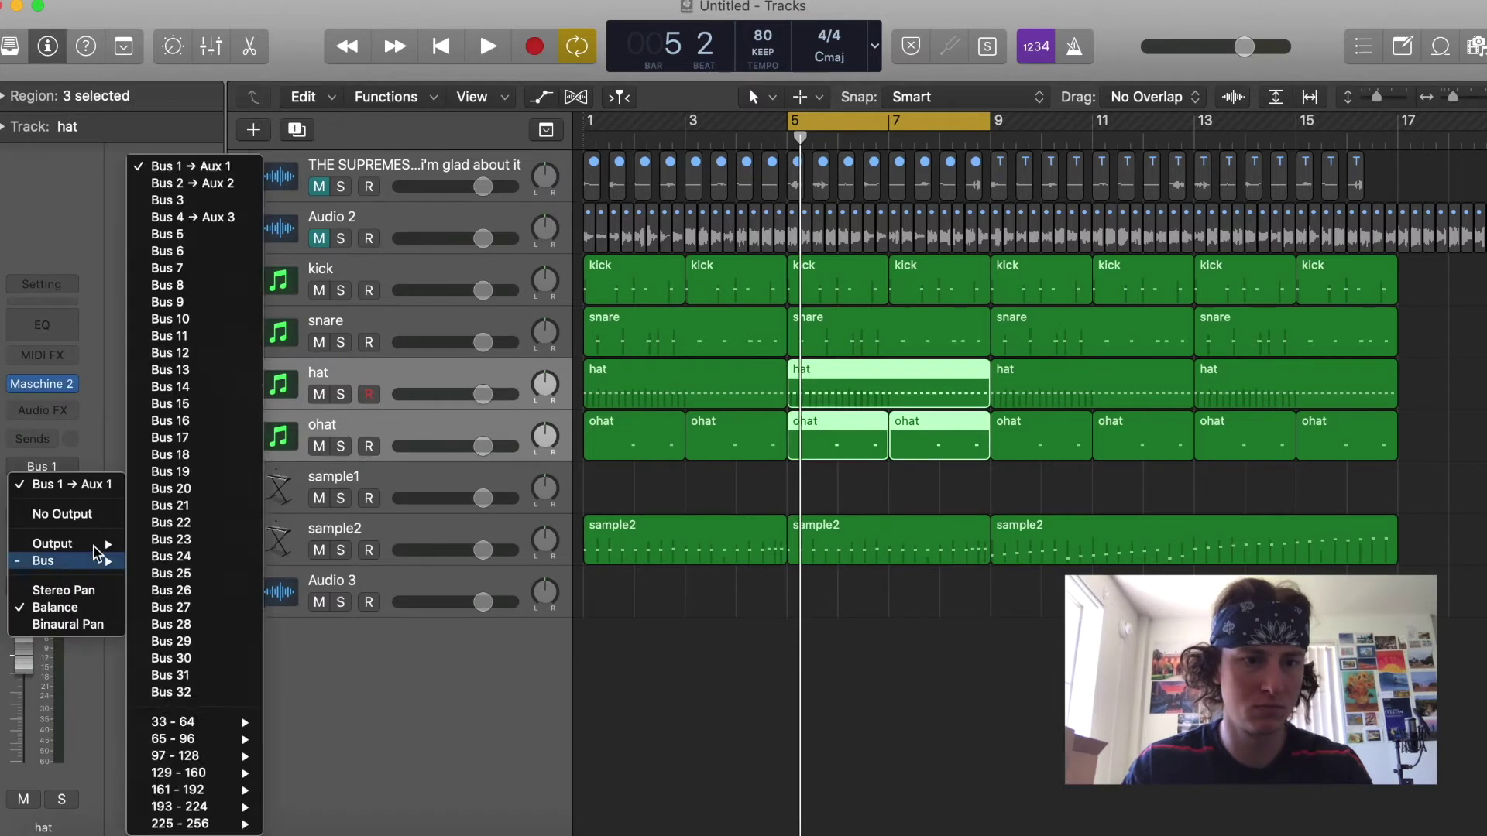
pyautogui.click(100, 558)
pyautogui.press('super+z')
pyautogui.press('super+z')
pyautogui.press('super+z')
pyautogui.press('super+z')
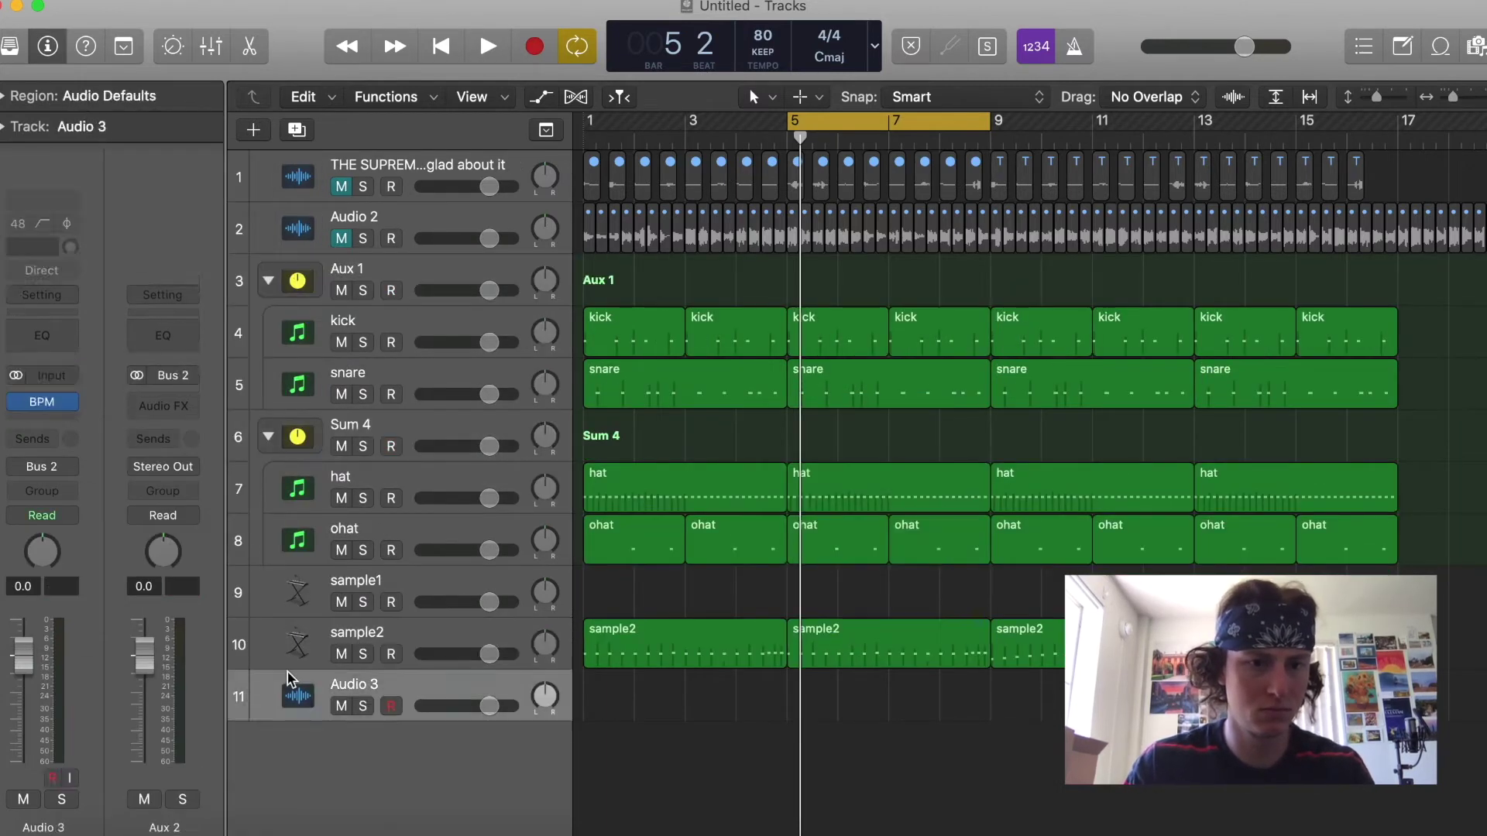
# Take the hat and ohat tracks out of the Sum 4 stack and remove the Audio 3 track
pyautogui.press('super+shift+z')
pyautogui.press('super+shift+z')
pyautogui.press('super+shift+z')
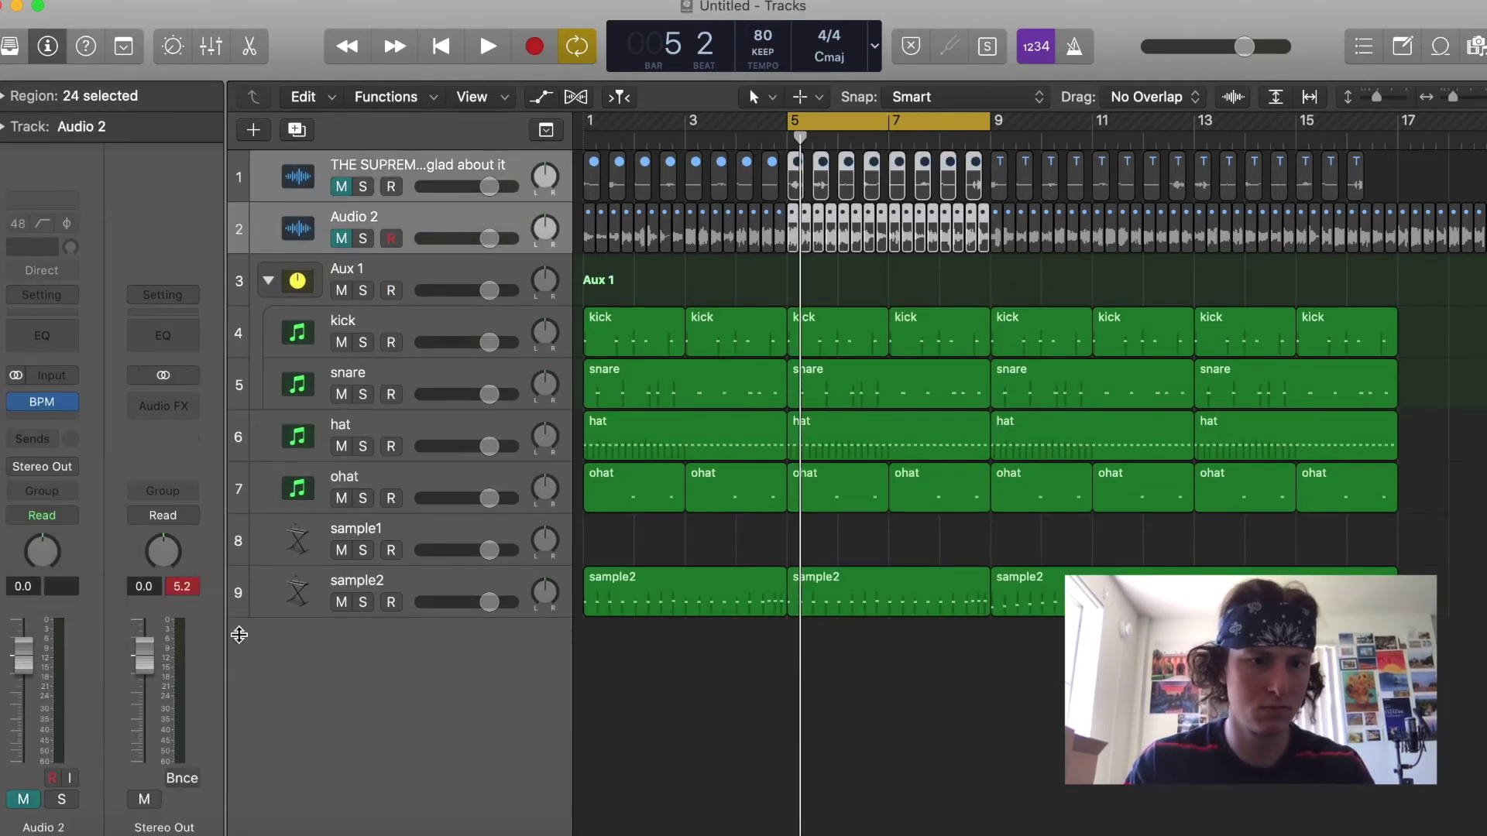
pyautogui.click(47, 466)
pyautogui.press('Escape')
# Group hat and ohat under Aux 2, rename the Bus 3 aux track ALLDRUMS and play the loop
pyautogui.press('super+shift+z')
pyautogui.press('super+shift+z')
pyautogui.press('super+shift+z')
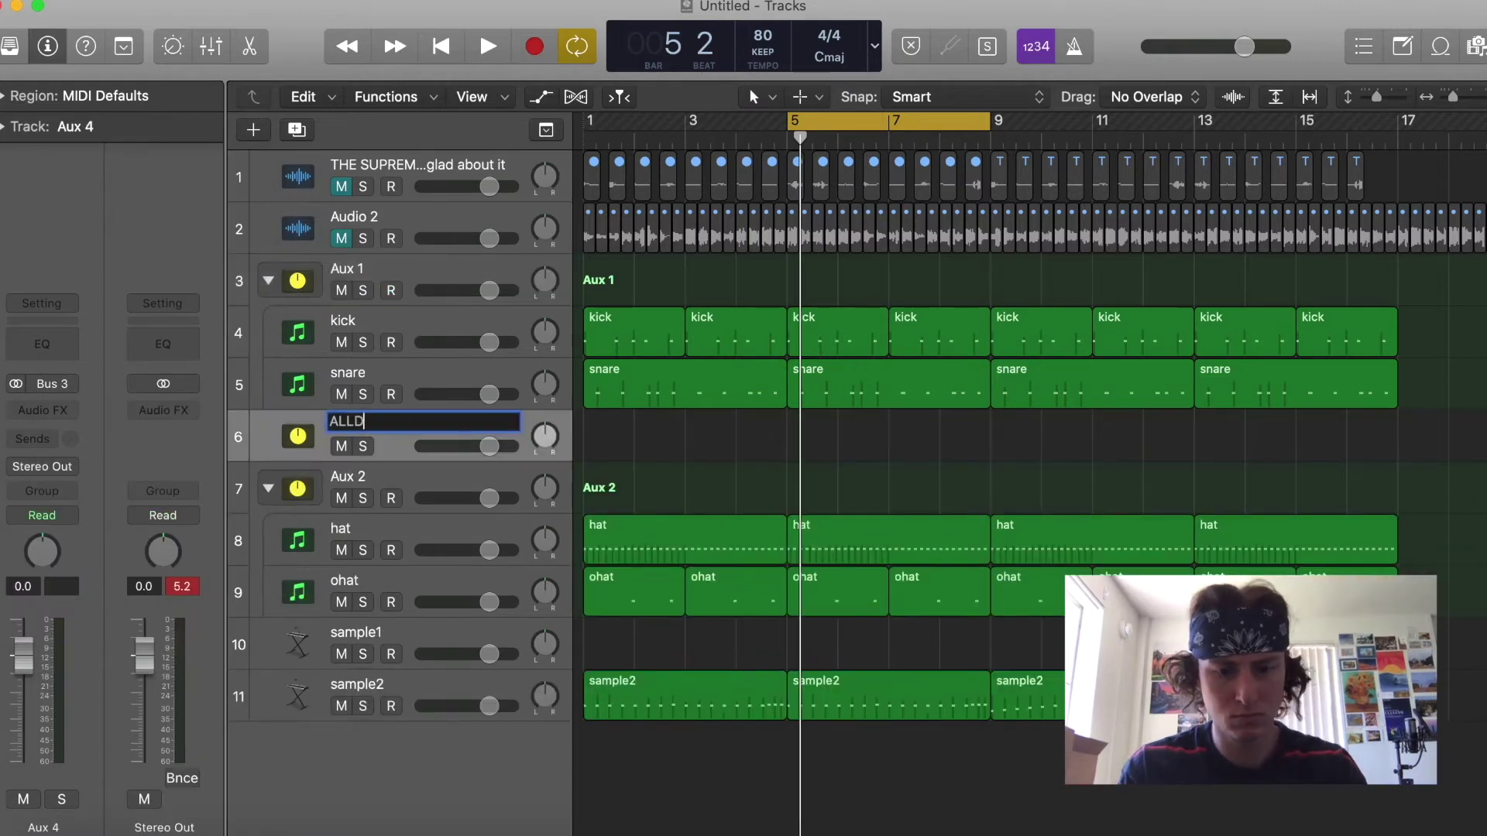
pyautogui.press('space')
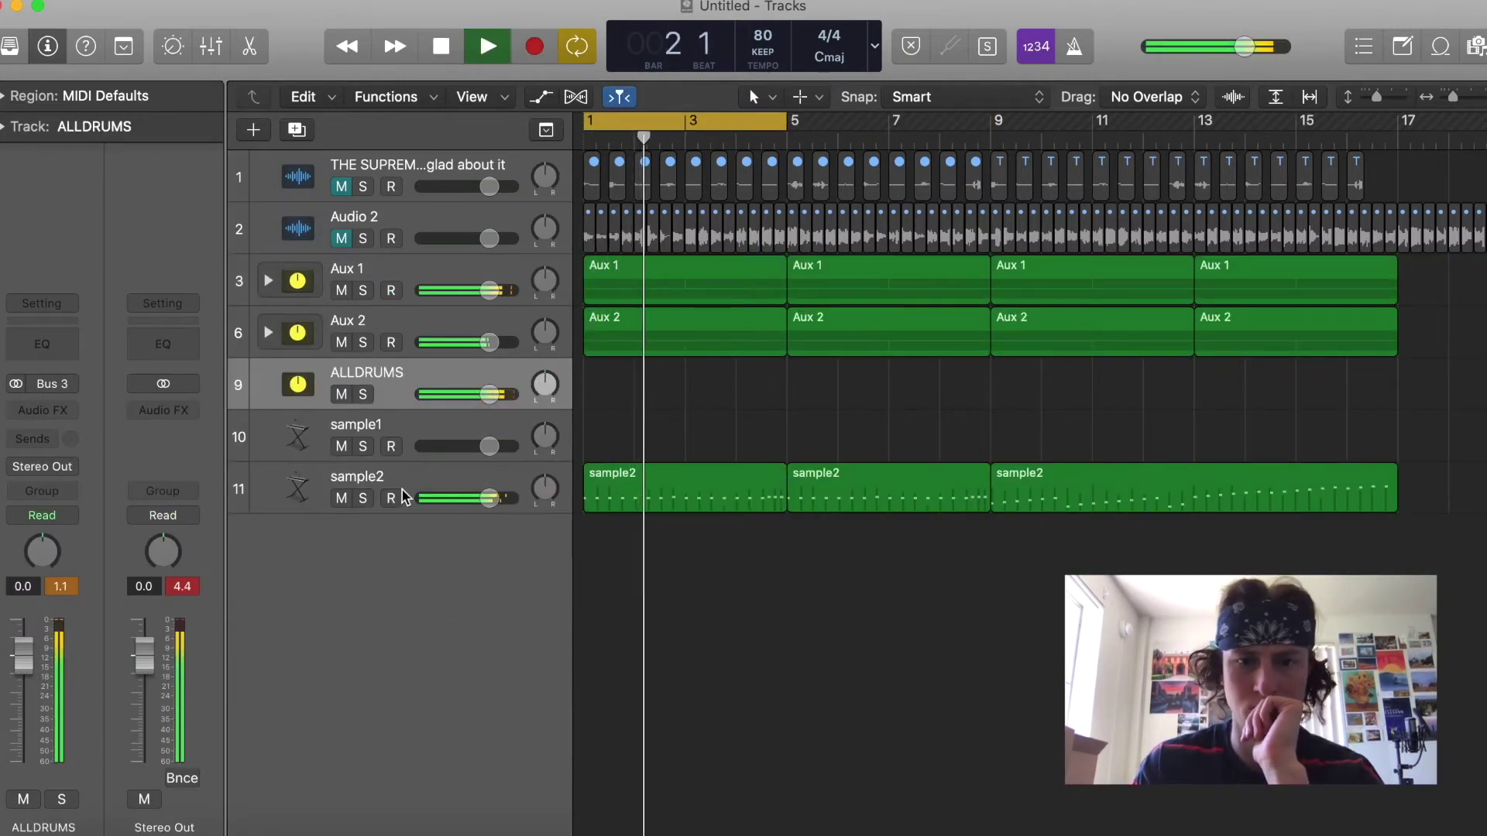
# Route sample2 to Bus 4 and add a Channel EQ with a high cut at 2000 Hz, 48 dB/Oct
pyautogui.click(255, 490)
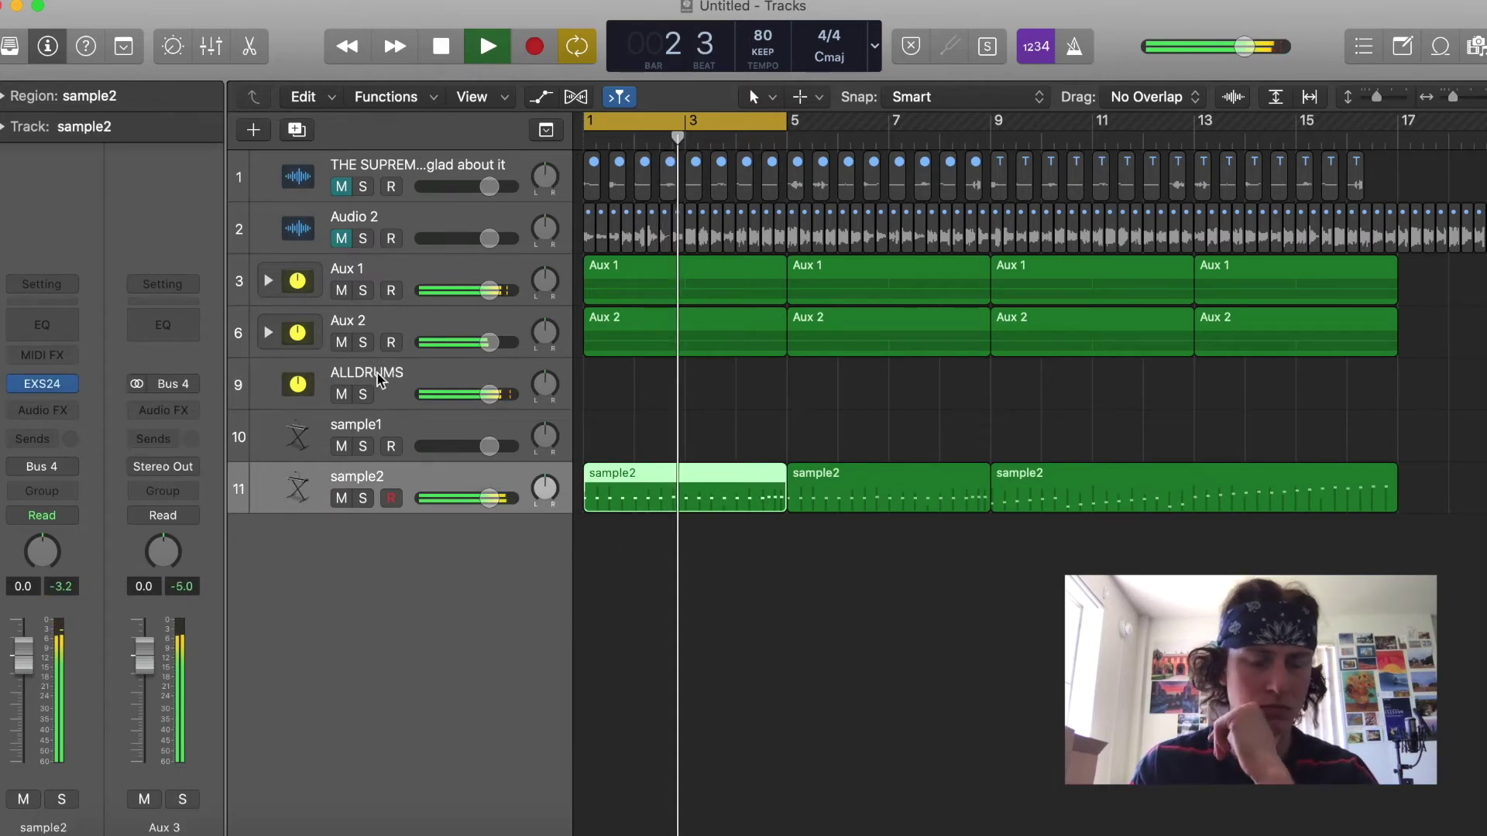
pyautogui.press('e')
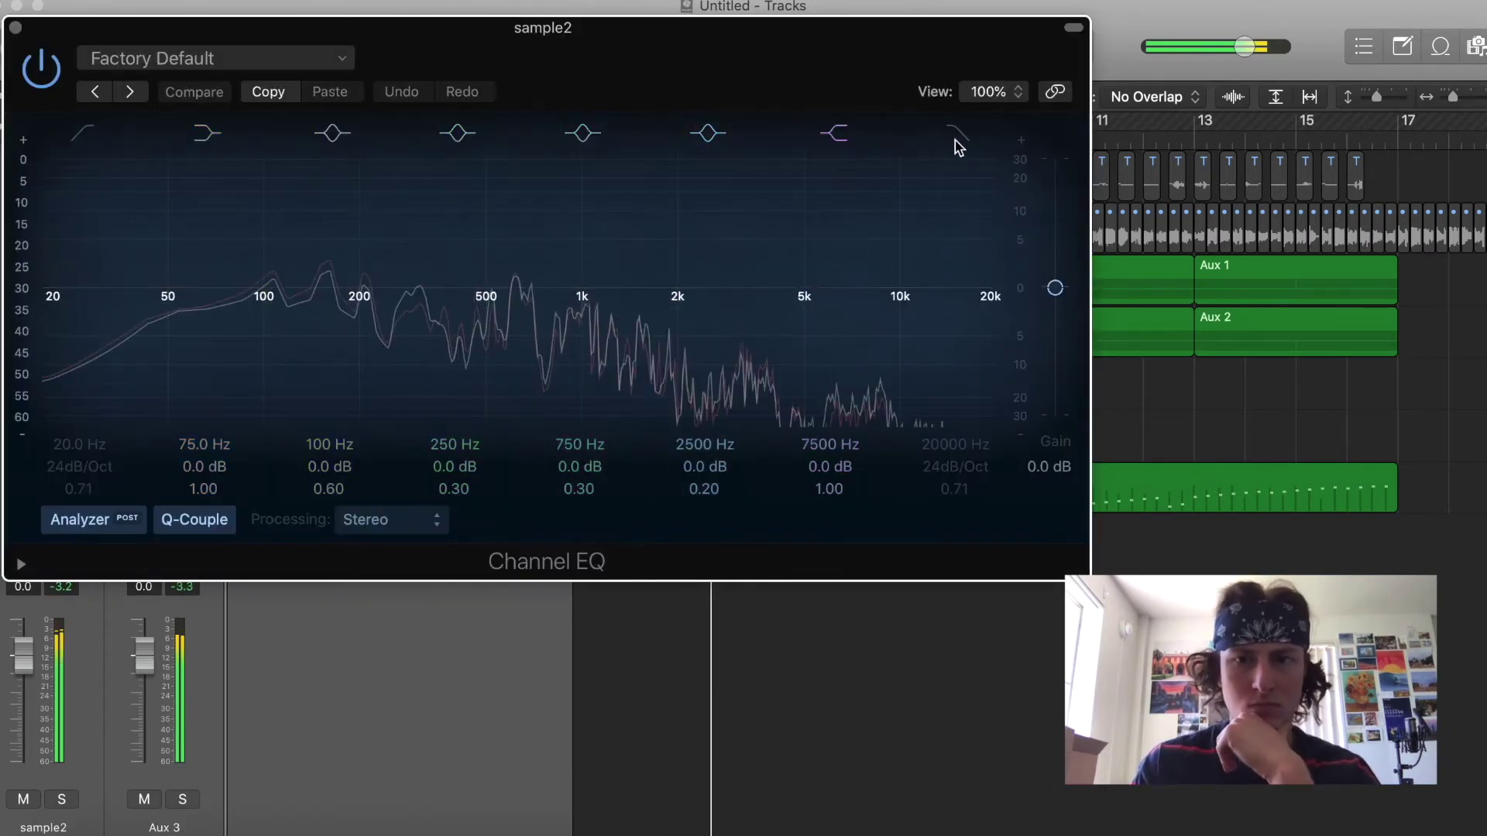
pyautogui.moveTo(953, 467); pyautogui.dragTo(950, 512)
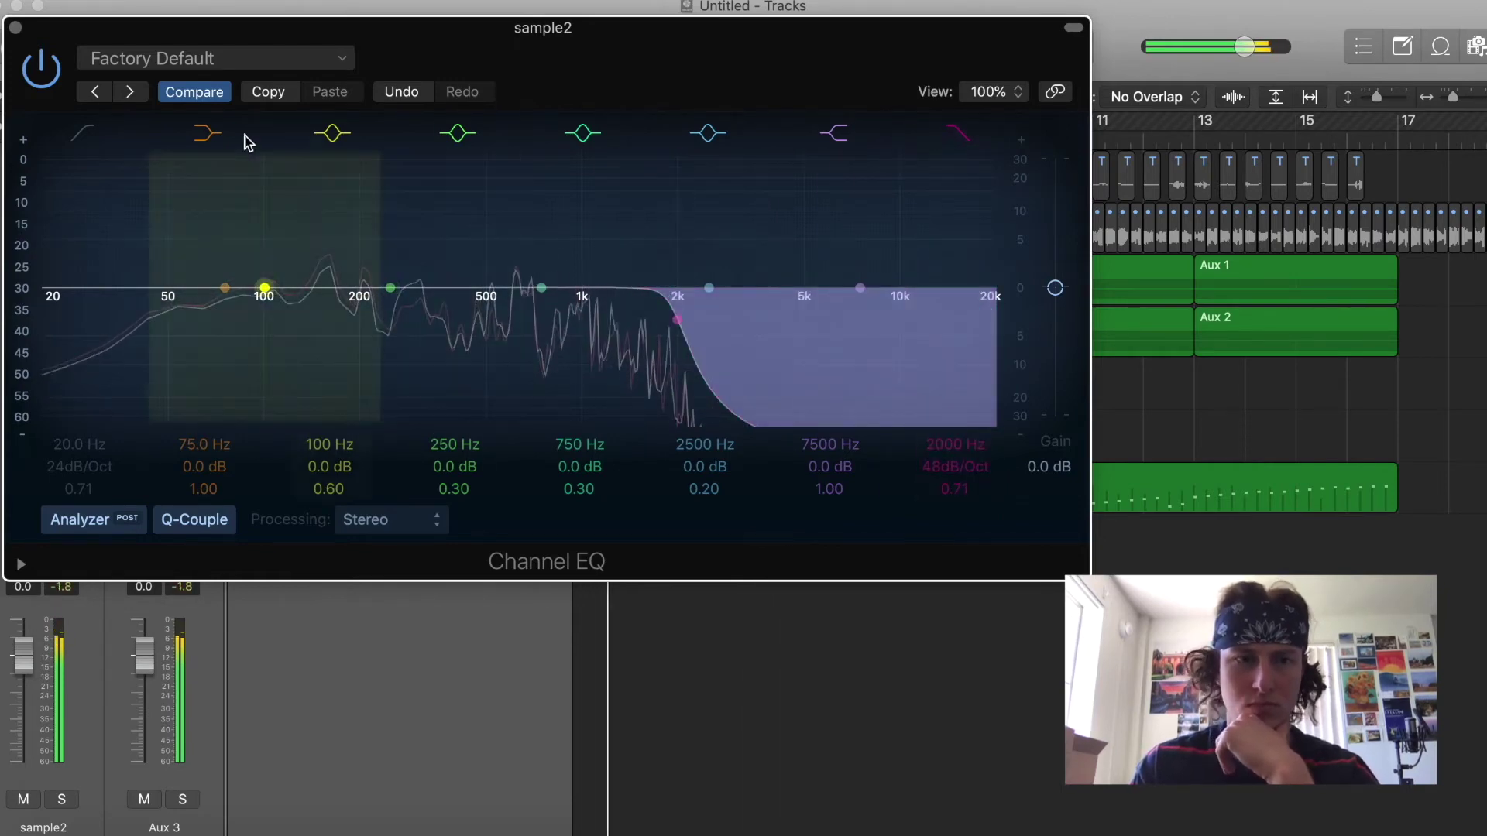
# Add a Channel EQ to the ALLDRUMS track with a high cut at about 2050 Hz, 48 dB/Oct
pyautogui.click(16, 27)
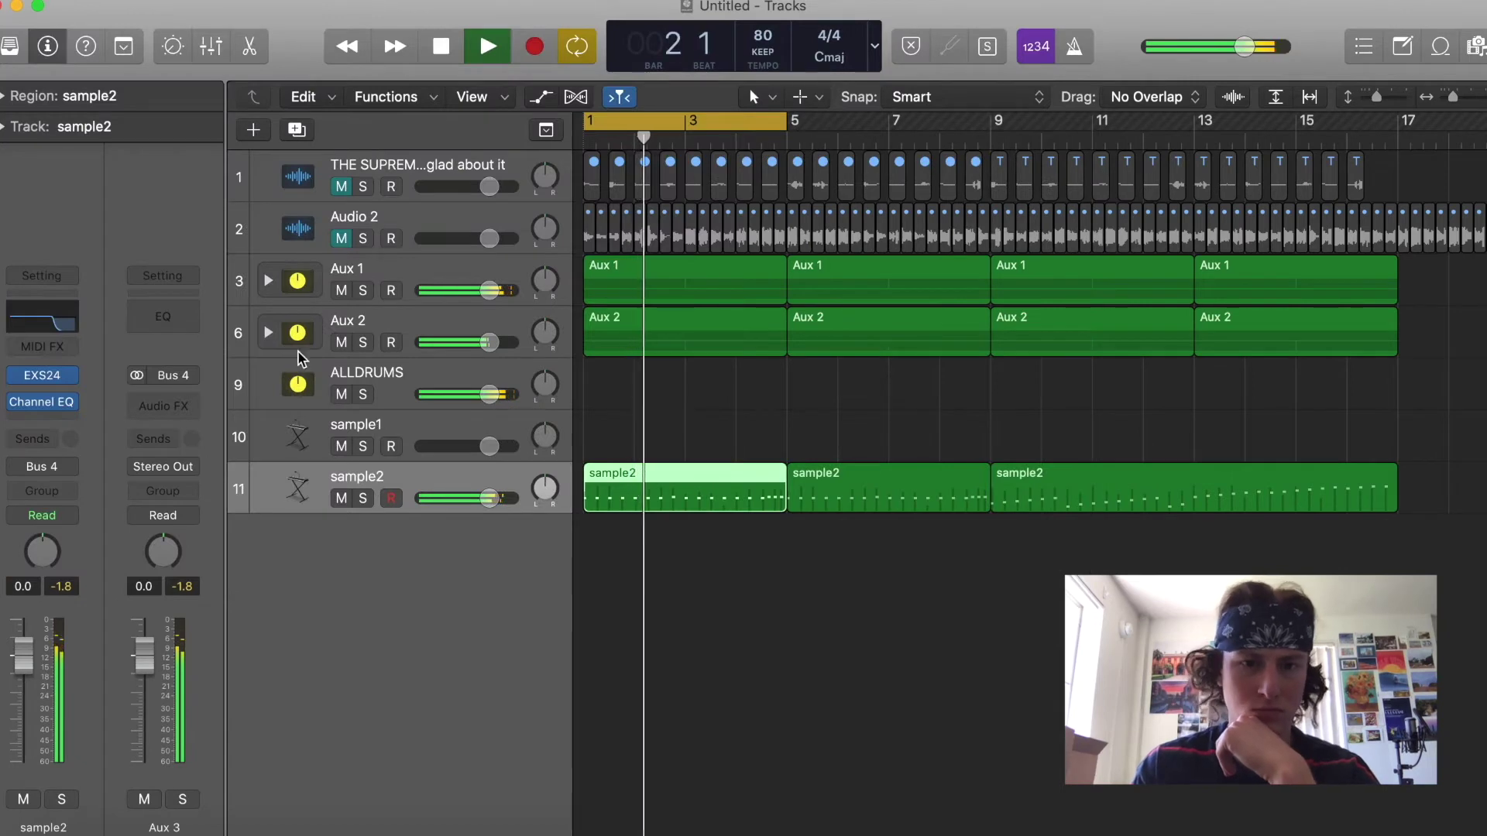
pyautogui.click(272, 389)
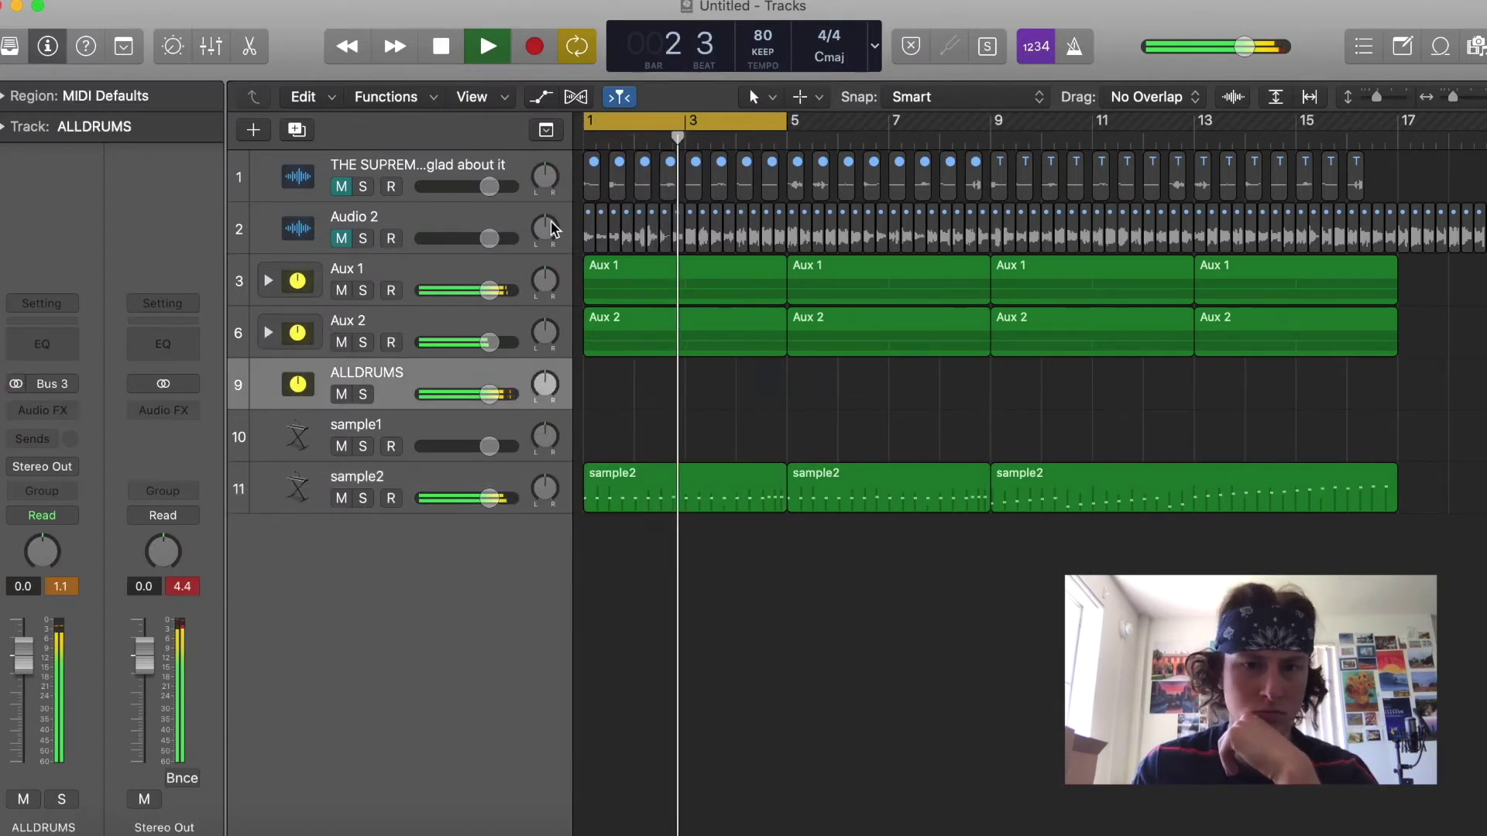
pyautogui.press('v')
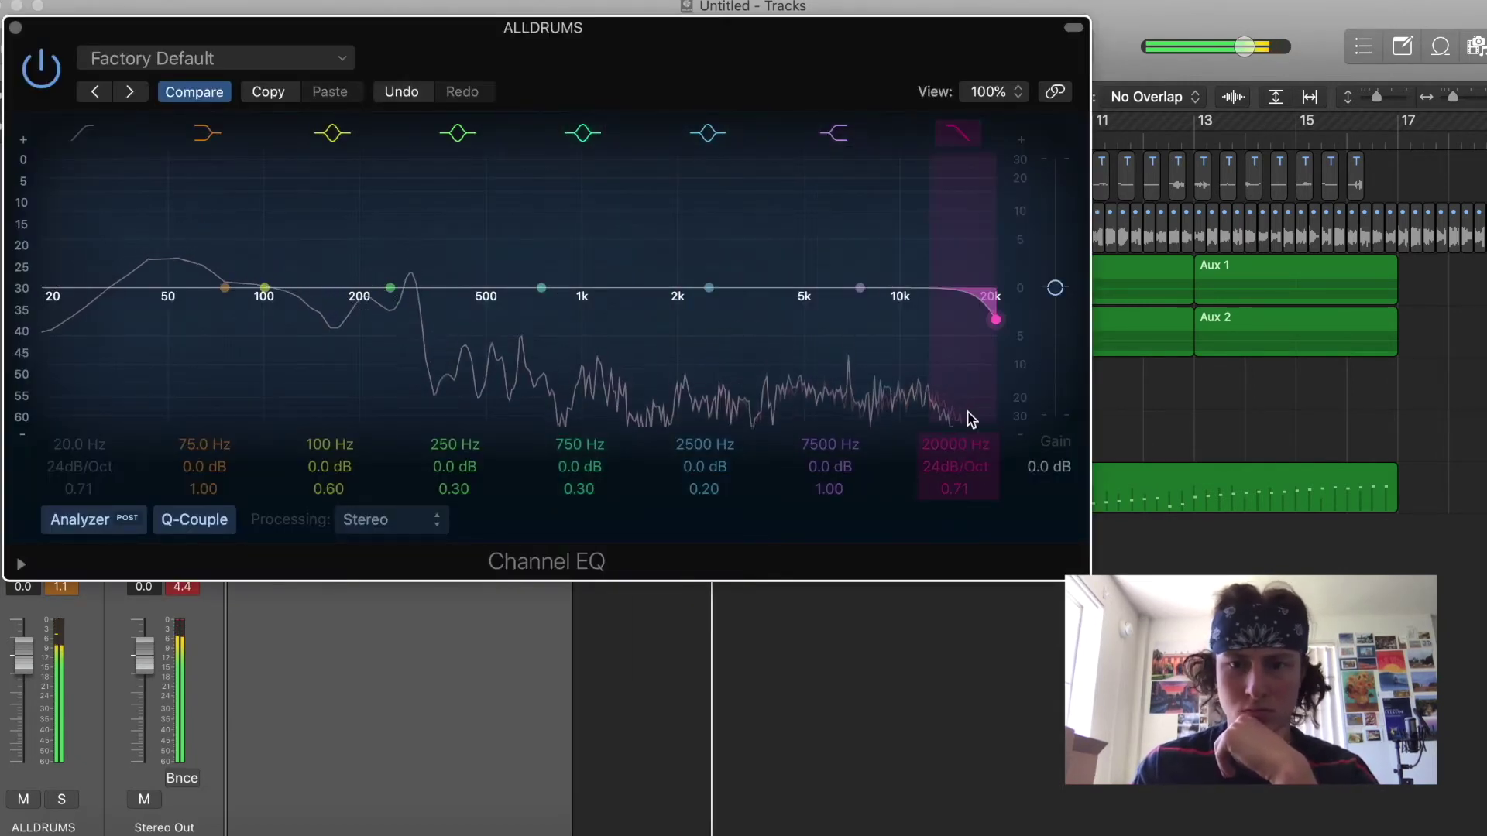
pyautogui.scroll(2, 960, 461)
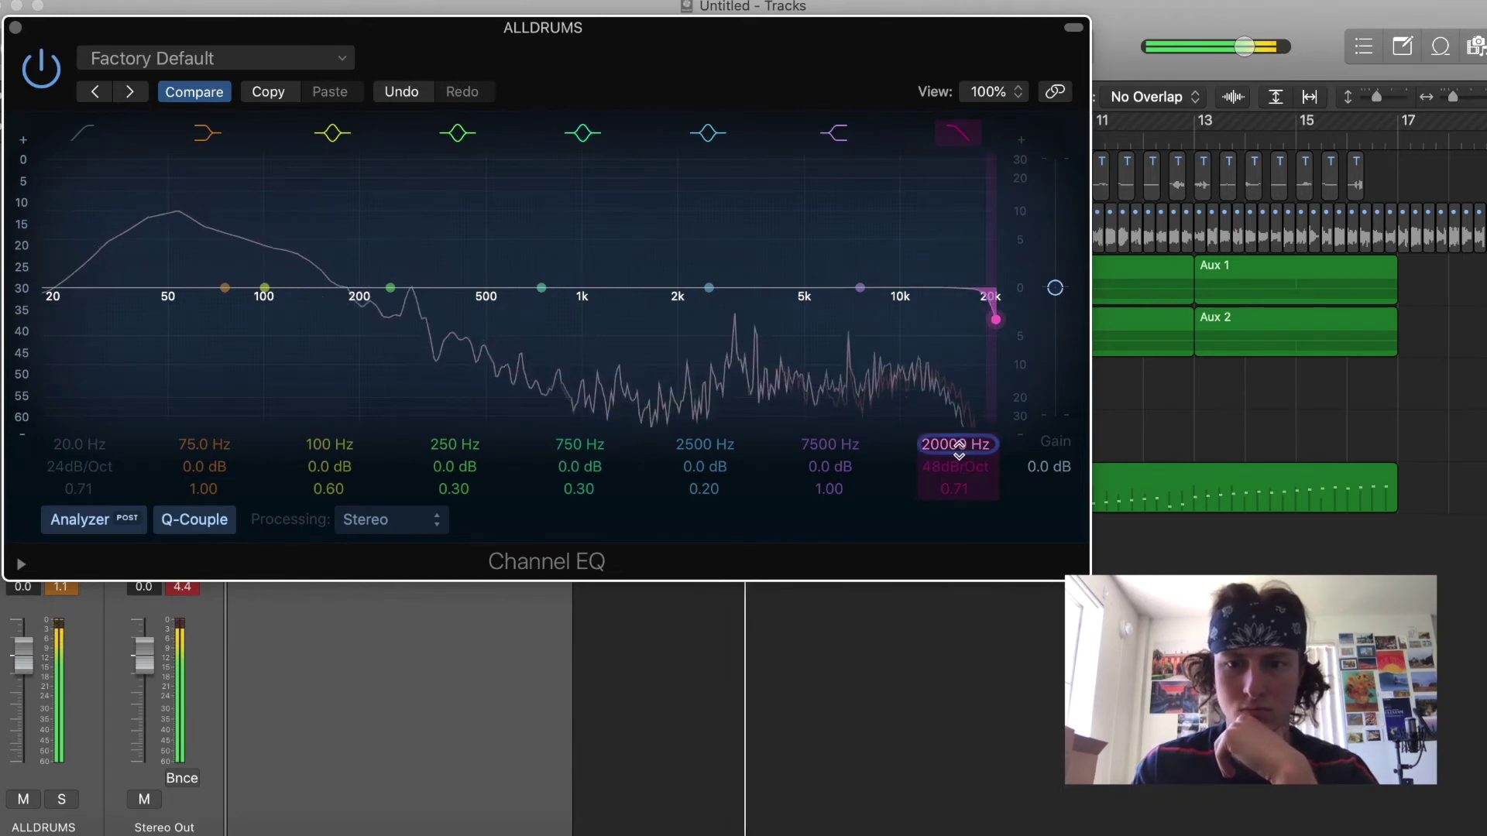
pyautogui.moveTo(960, 457); pyautogui.dragTo(960, 539)
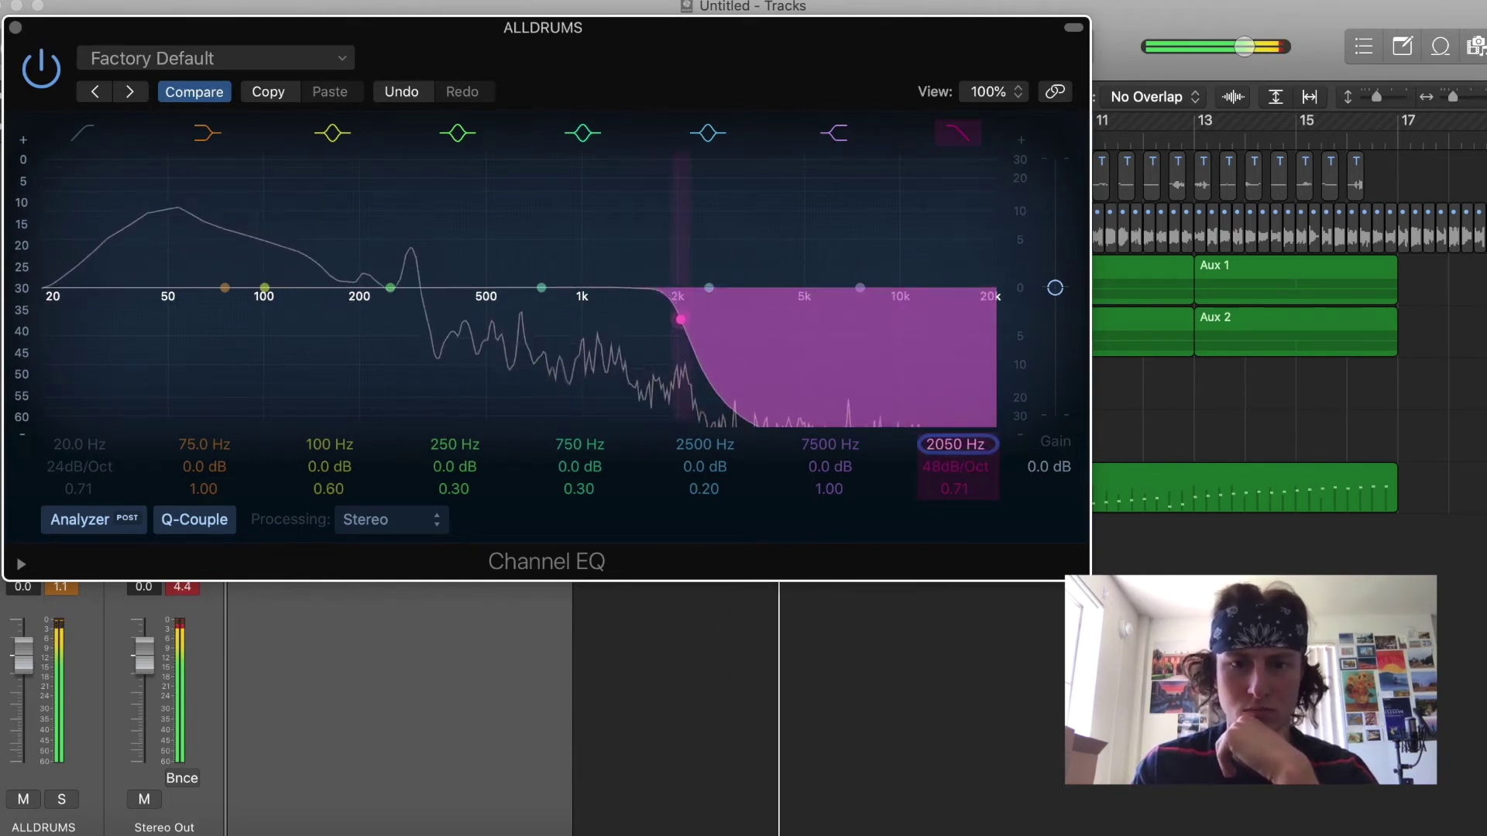
pyautogui.press('v')
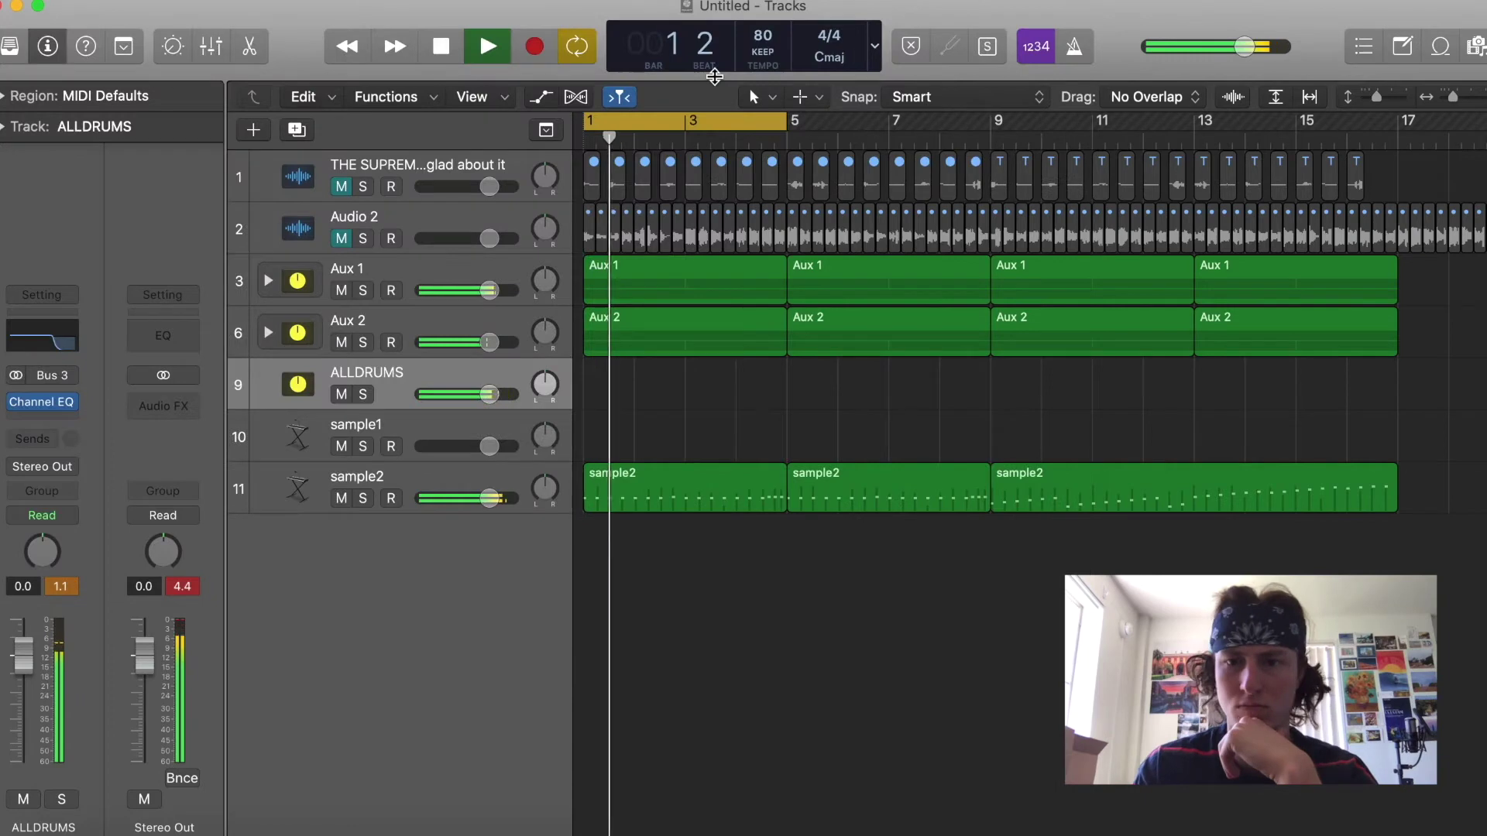
# Turn off looping and bypass the Channel EQ on both the ALLDRUMS and sample2 tracks during playback
pyautogui.click(736, 122)
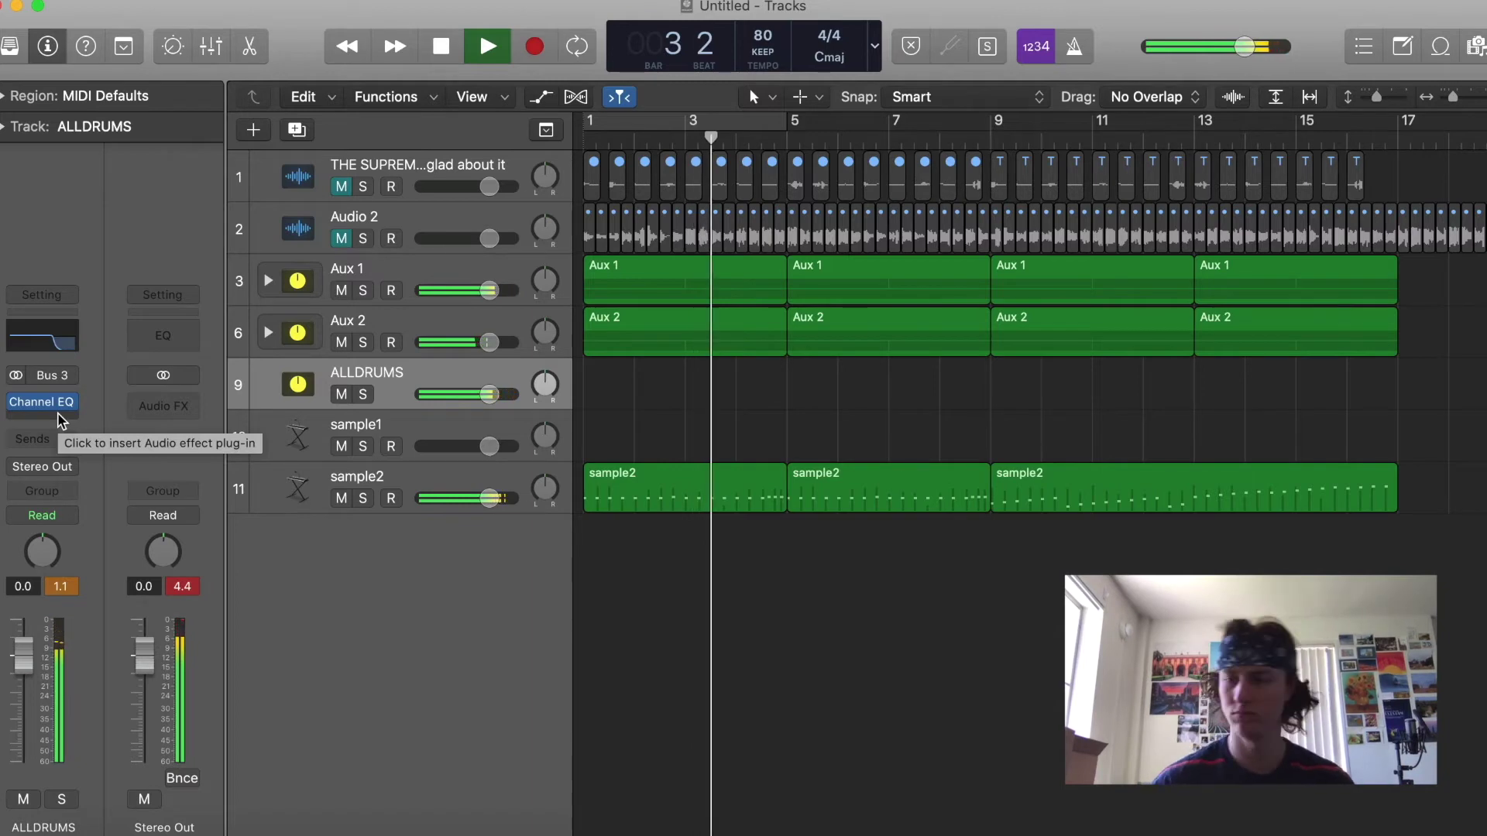
pyautogui.moveTo(18, 405)
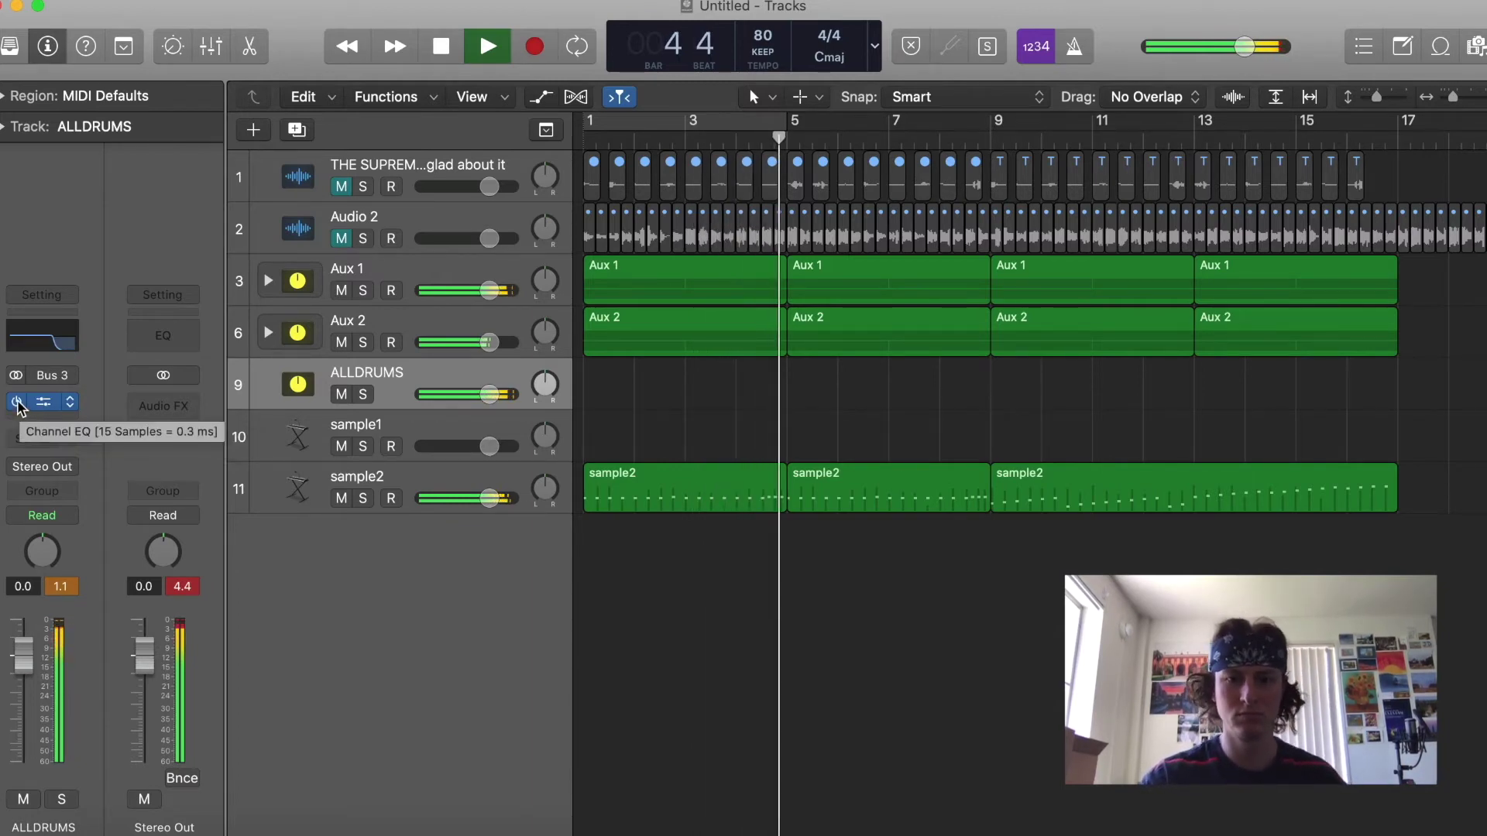
pyautogui.click(16, 403)
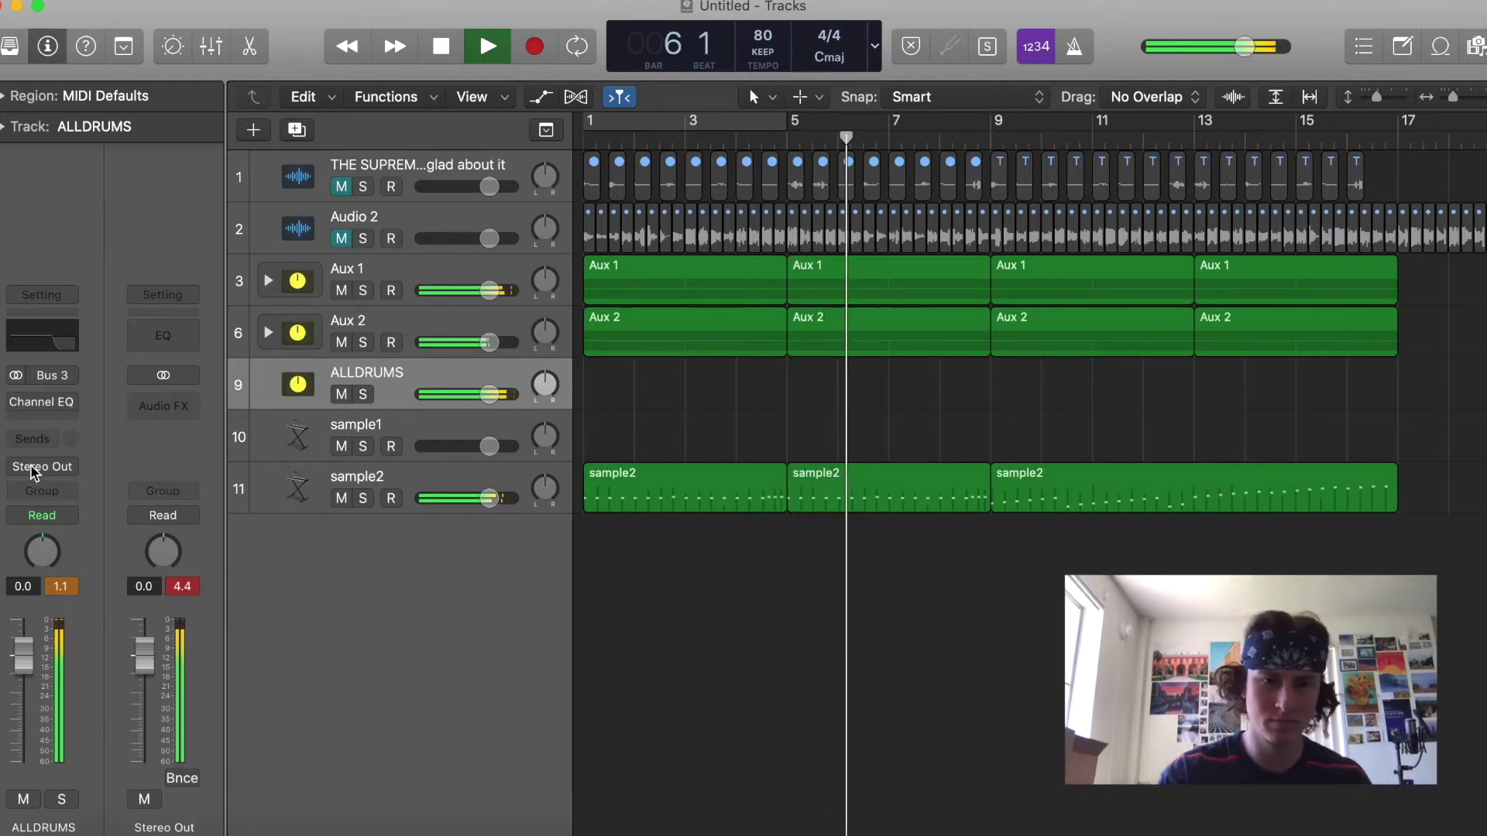
pyautogui.click(259, 491)
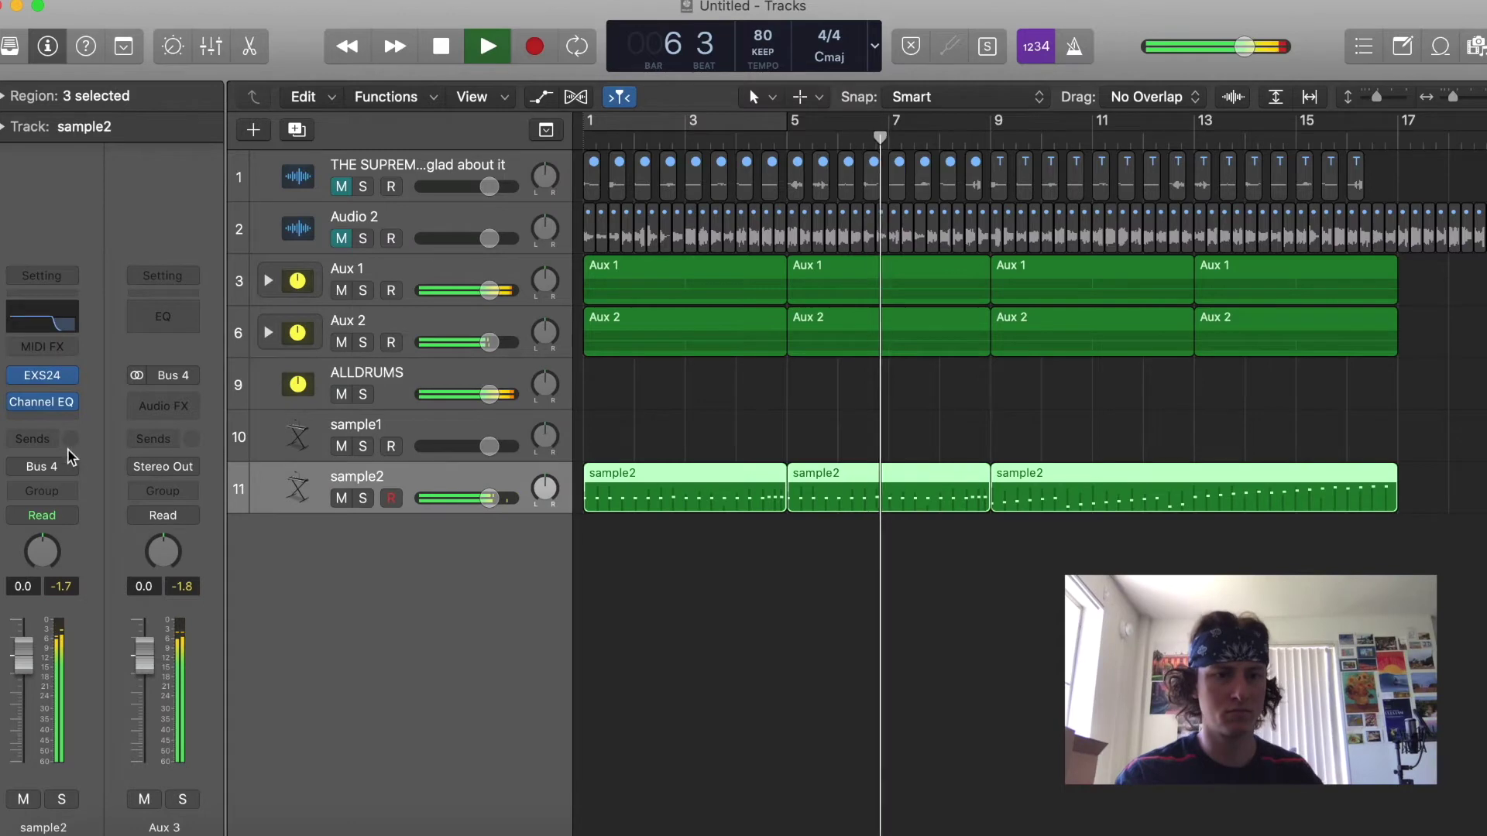
pyautogui.click(14, 401)
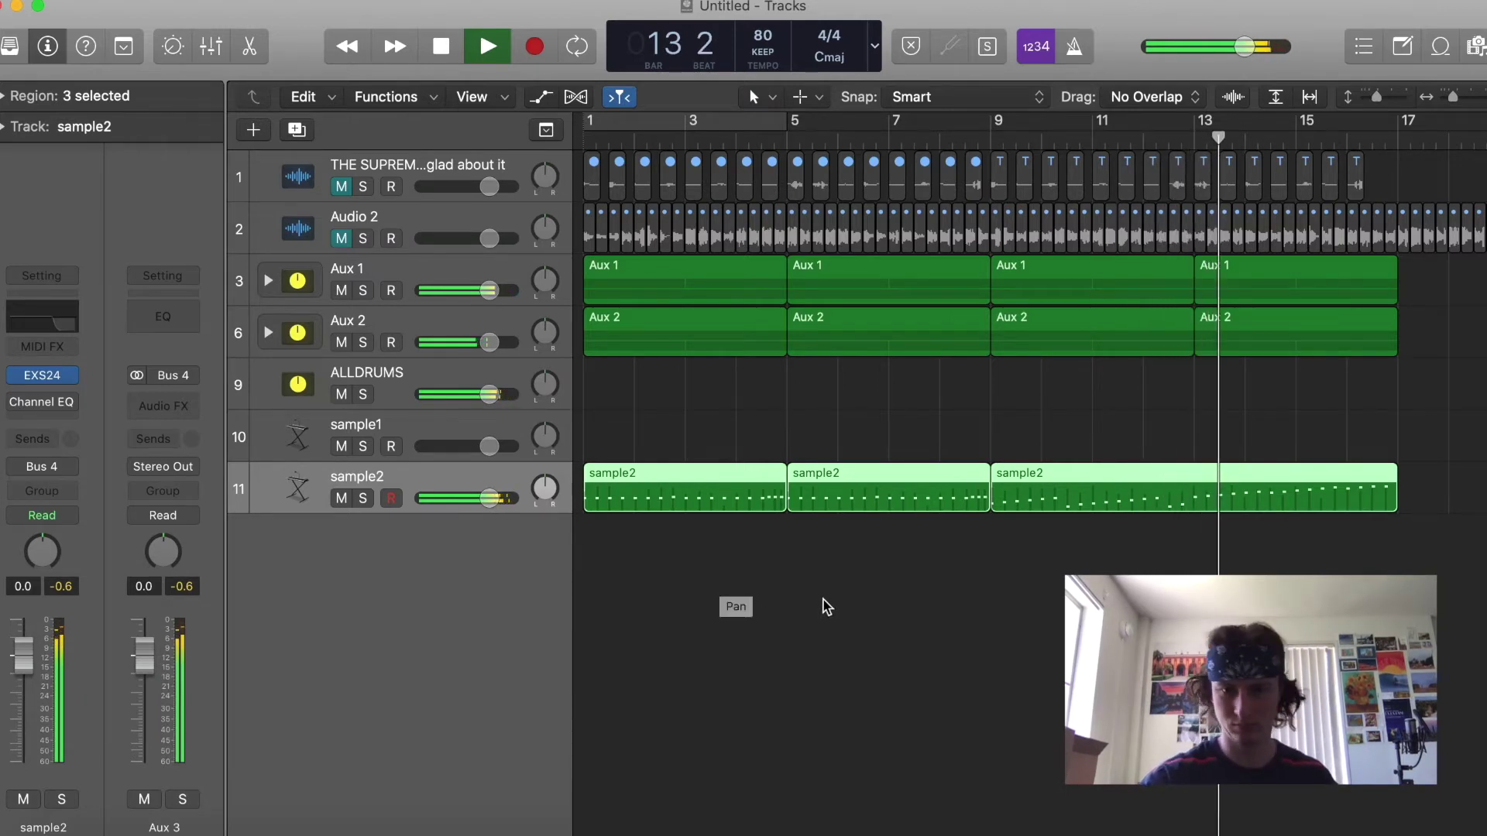
# Switch the ALLDRUMS Channel EQ on and back off to compare the sound, and stop playback
pyautogui.click(1283, 307)
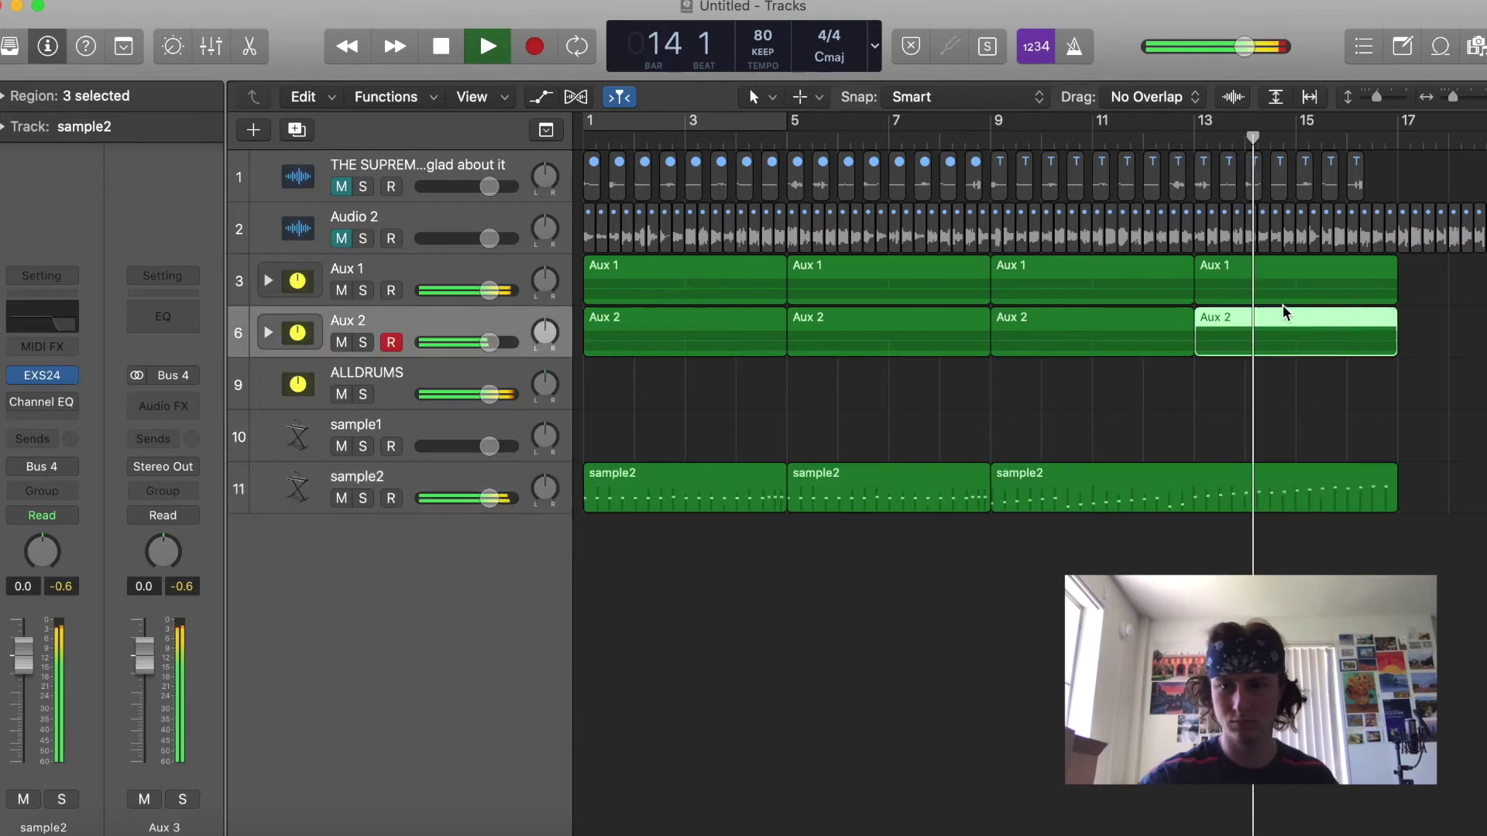
pyautogui.press('Down')
pyautogui.click(16, 401)
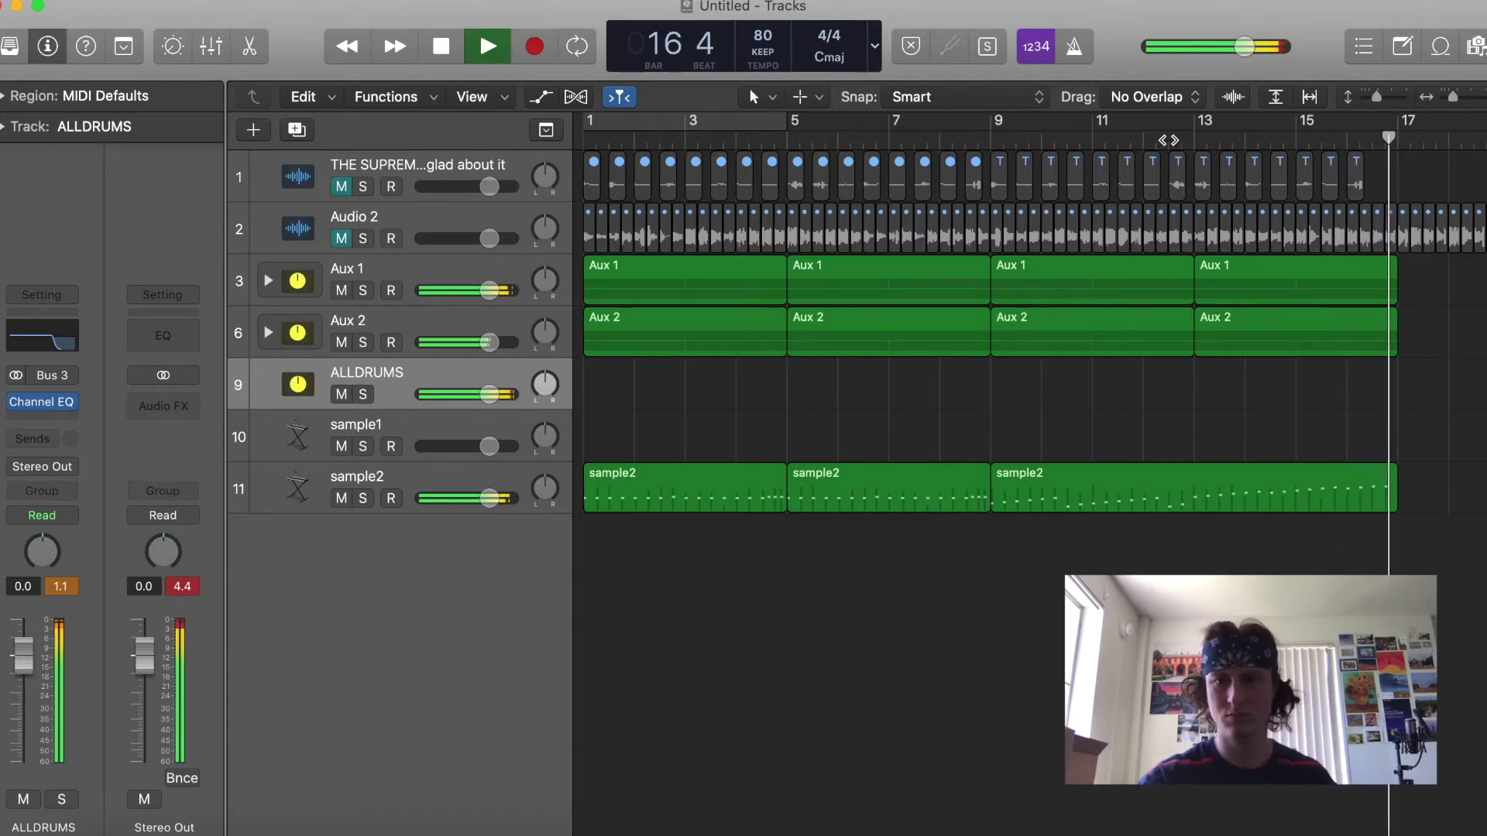
pyautogui.click(292, 485)
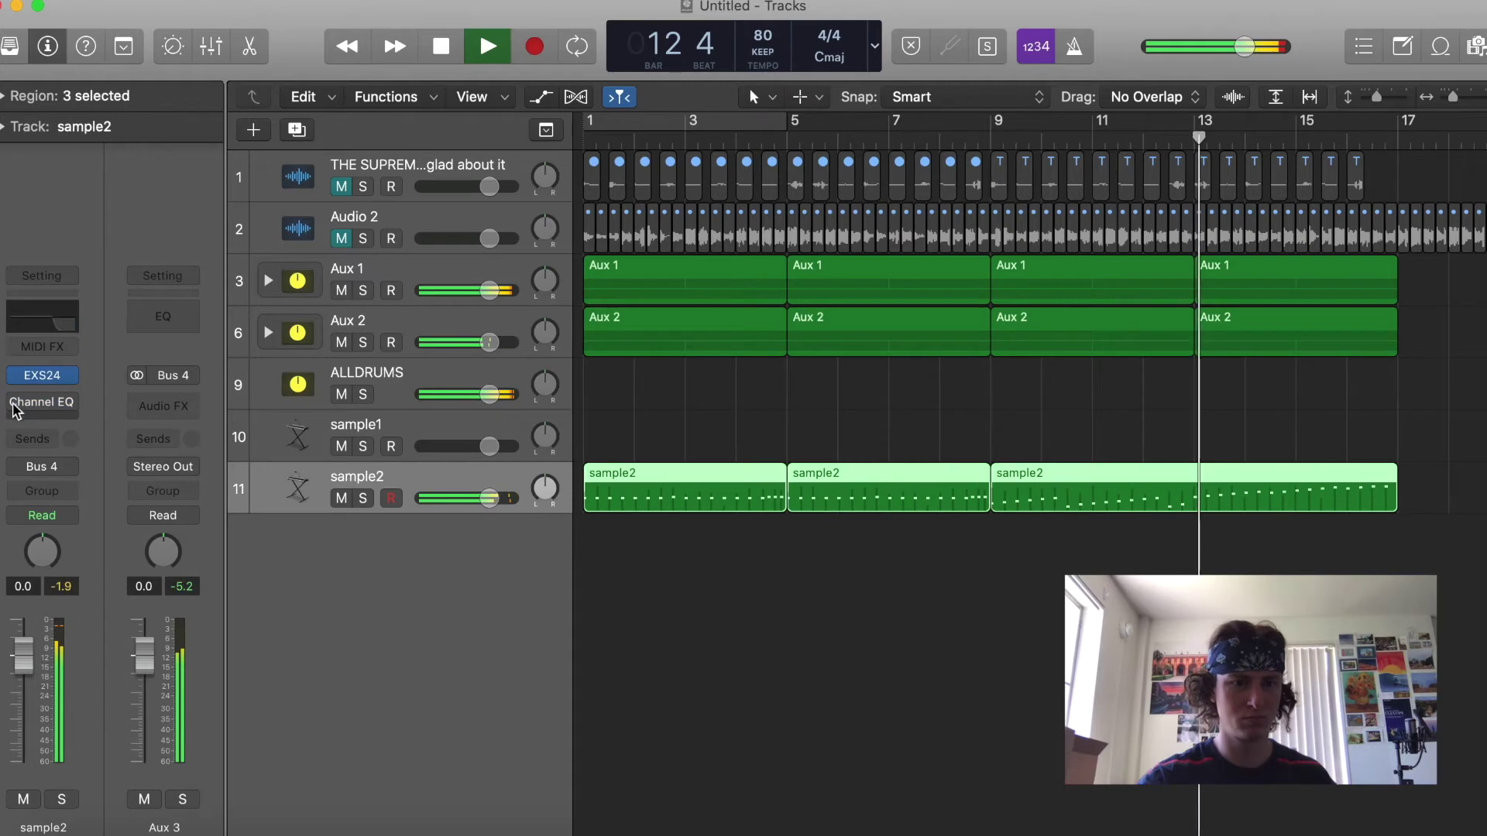
pyautogui.click(268, 393)
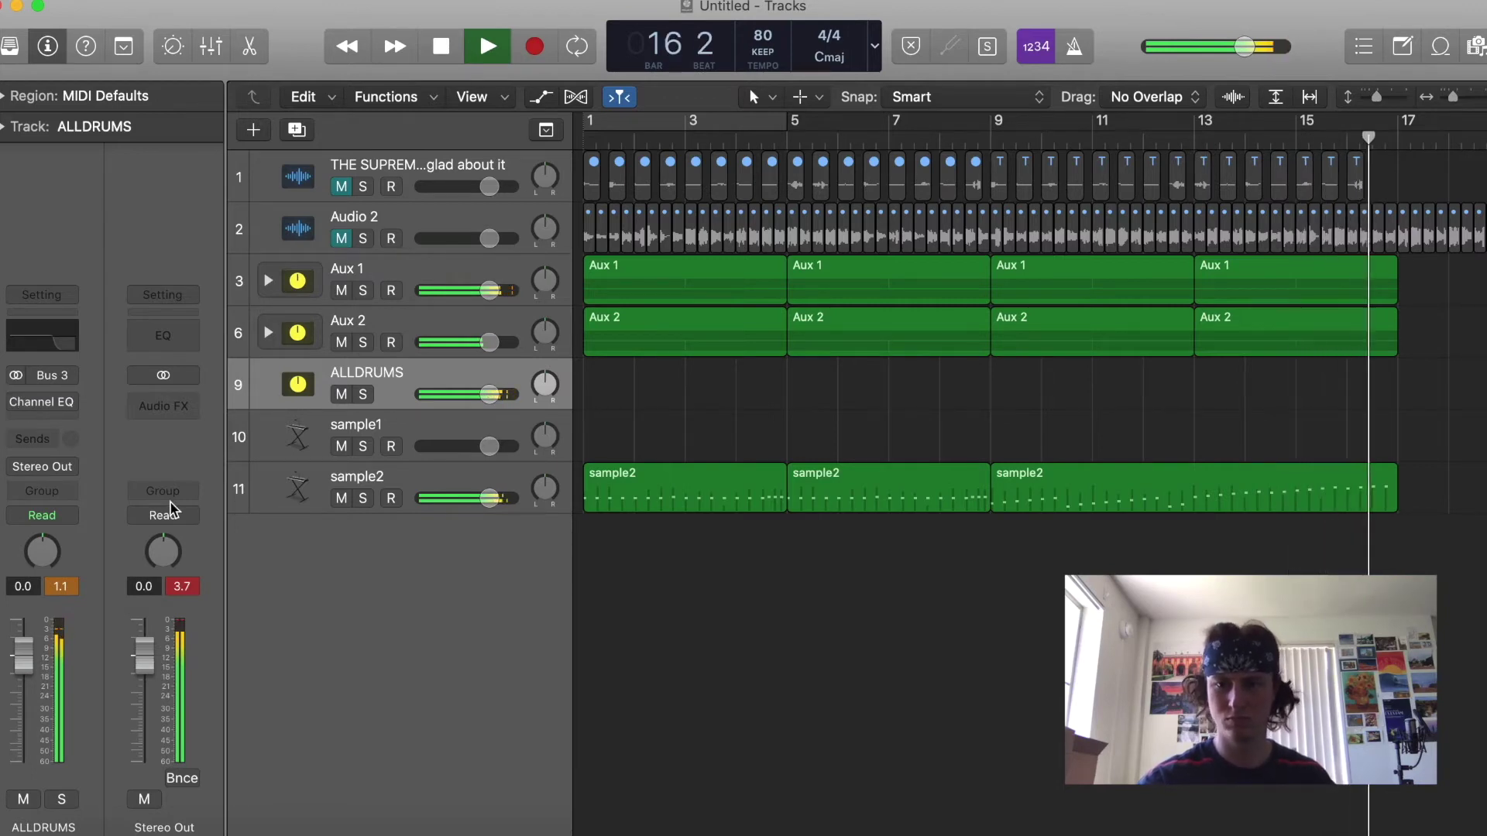
pyautogui.press('space')
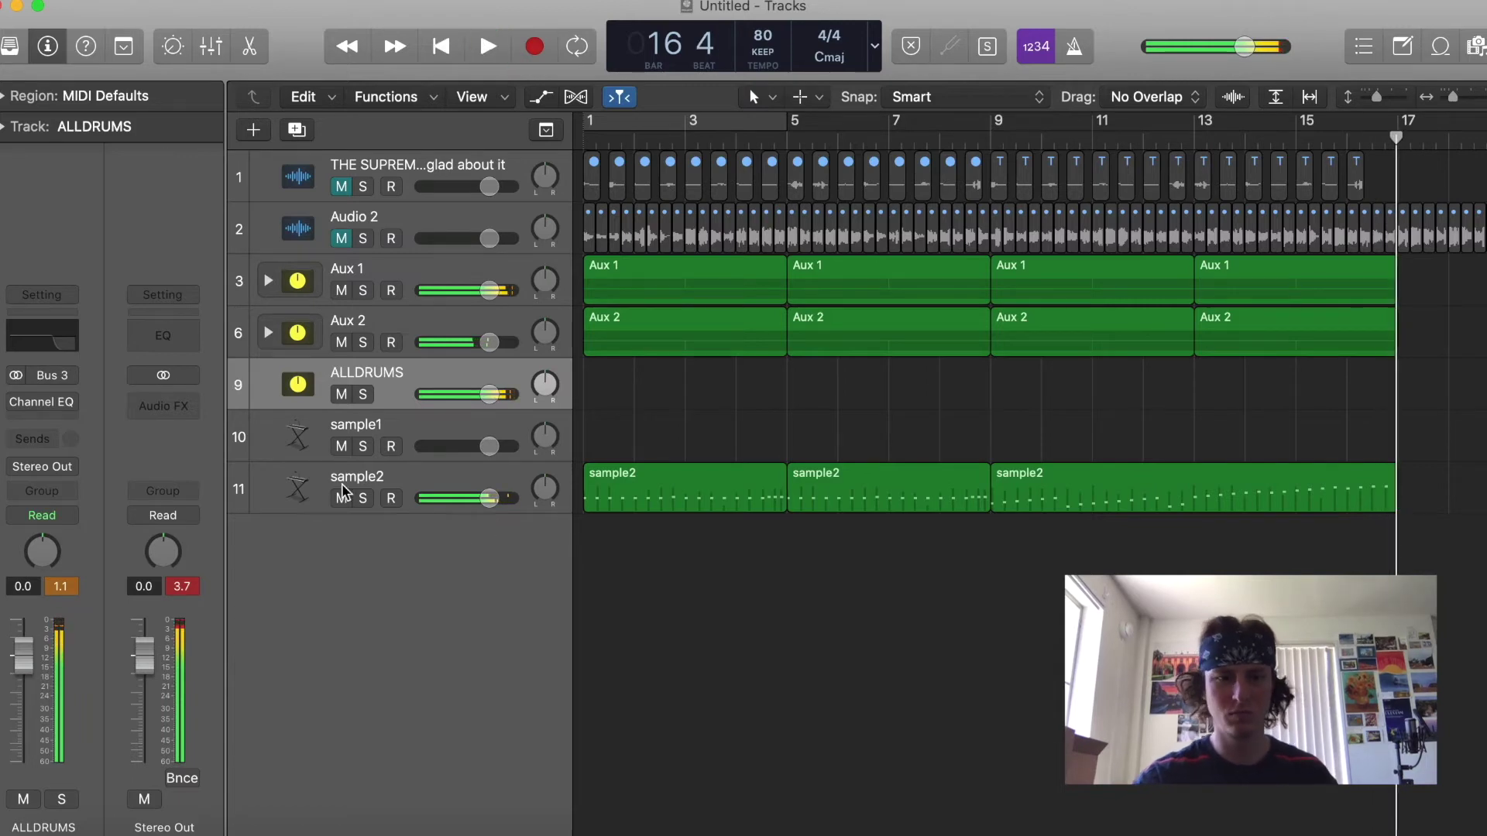
# Move the Aux 1, Aux 2 and sample2 regions to start at bar 5 and record a sample1 part from bar 1 to 5
pyautogui.click(404, 507)
pyautogui.click(829, 660)
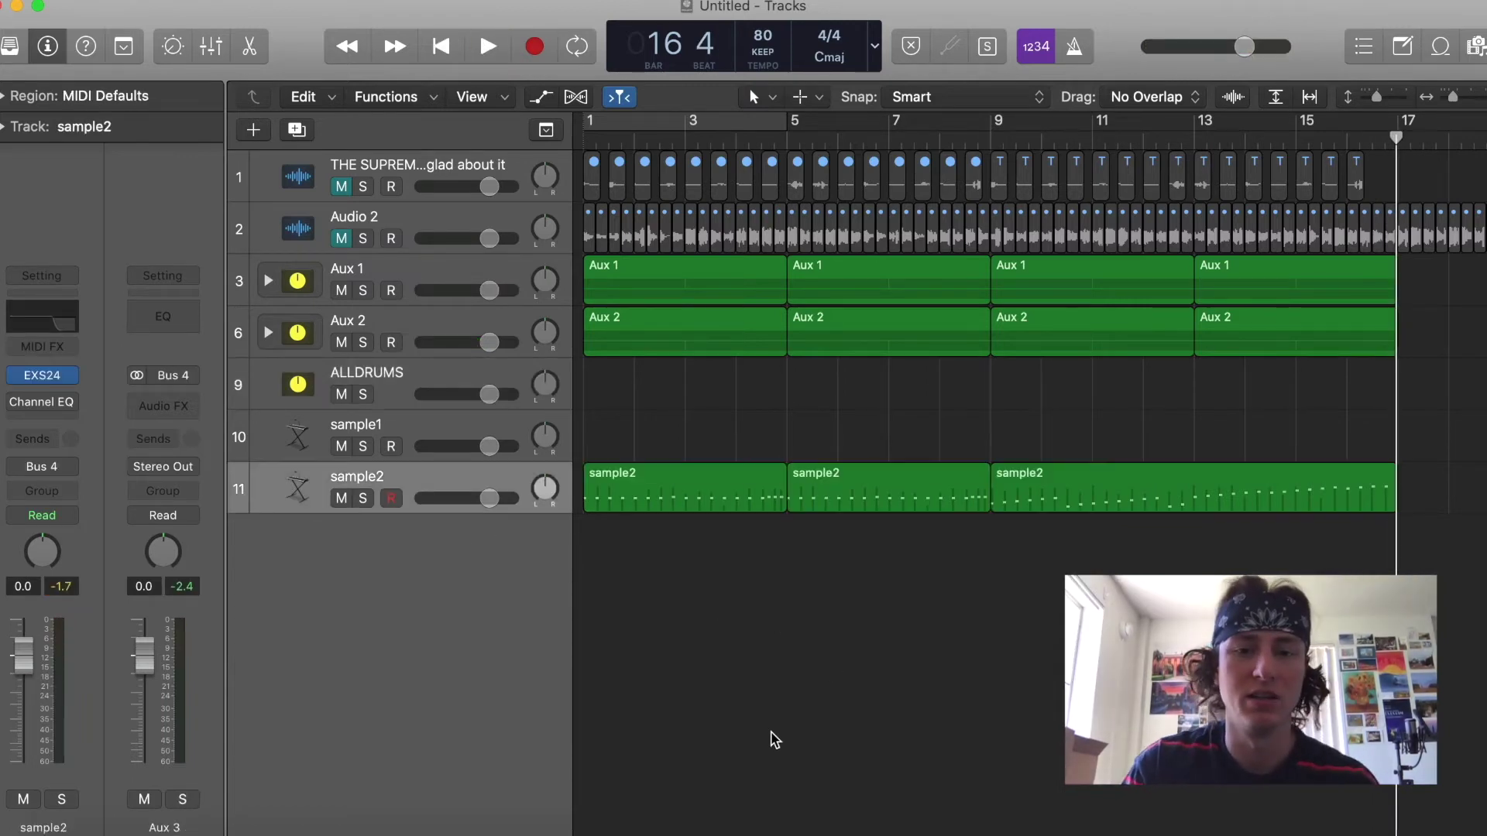
pyautogui.moveTo(1262, 594); pyautogui.dragTo(1035, 292)
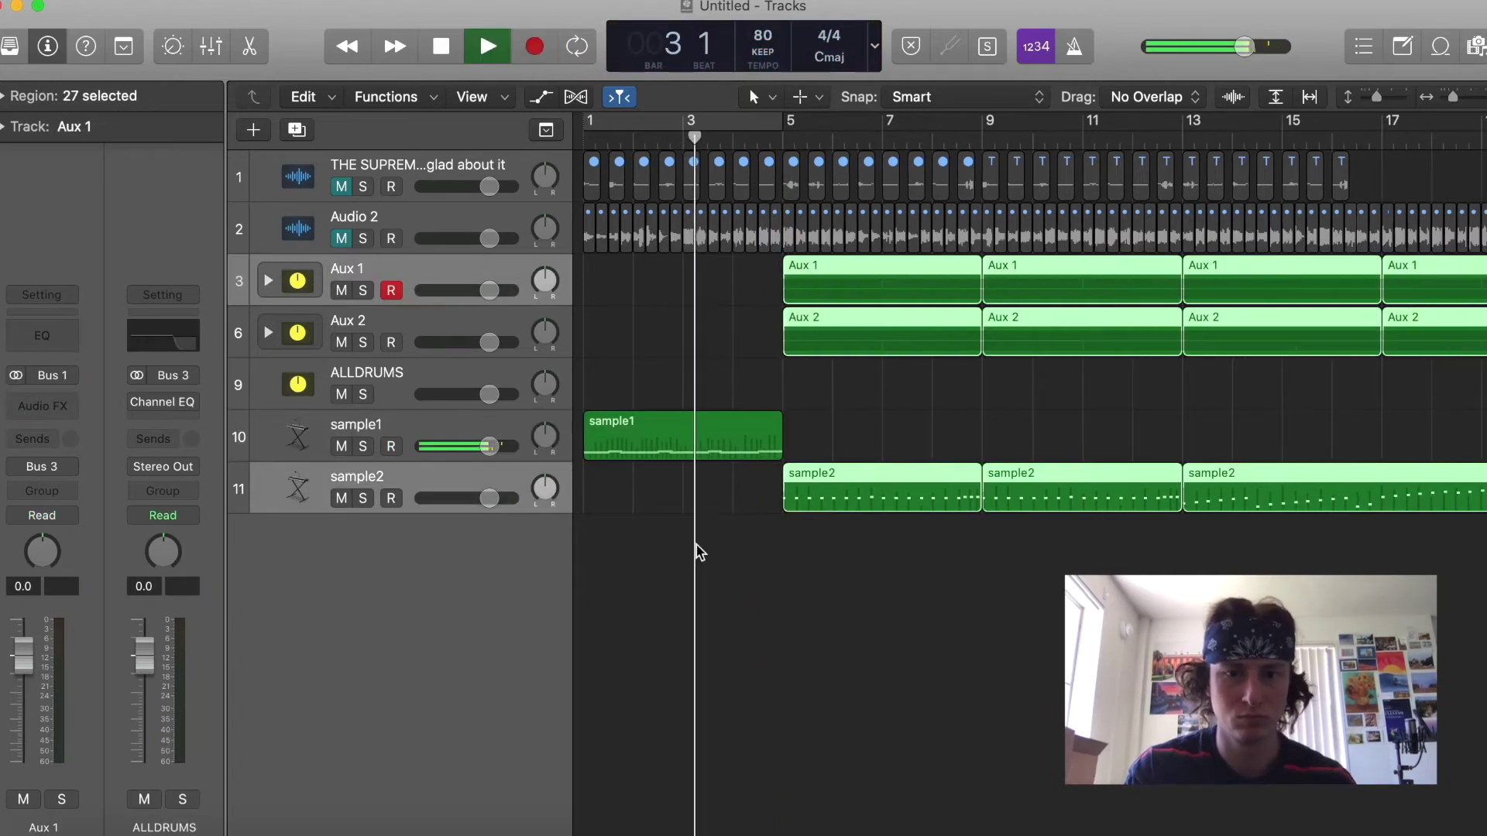
# Raise the ENV 2 attack slightly in the EXS24 sampler on the sample1 track
pyautogui.click(300, 444)
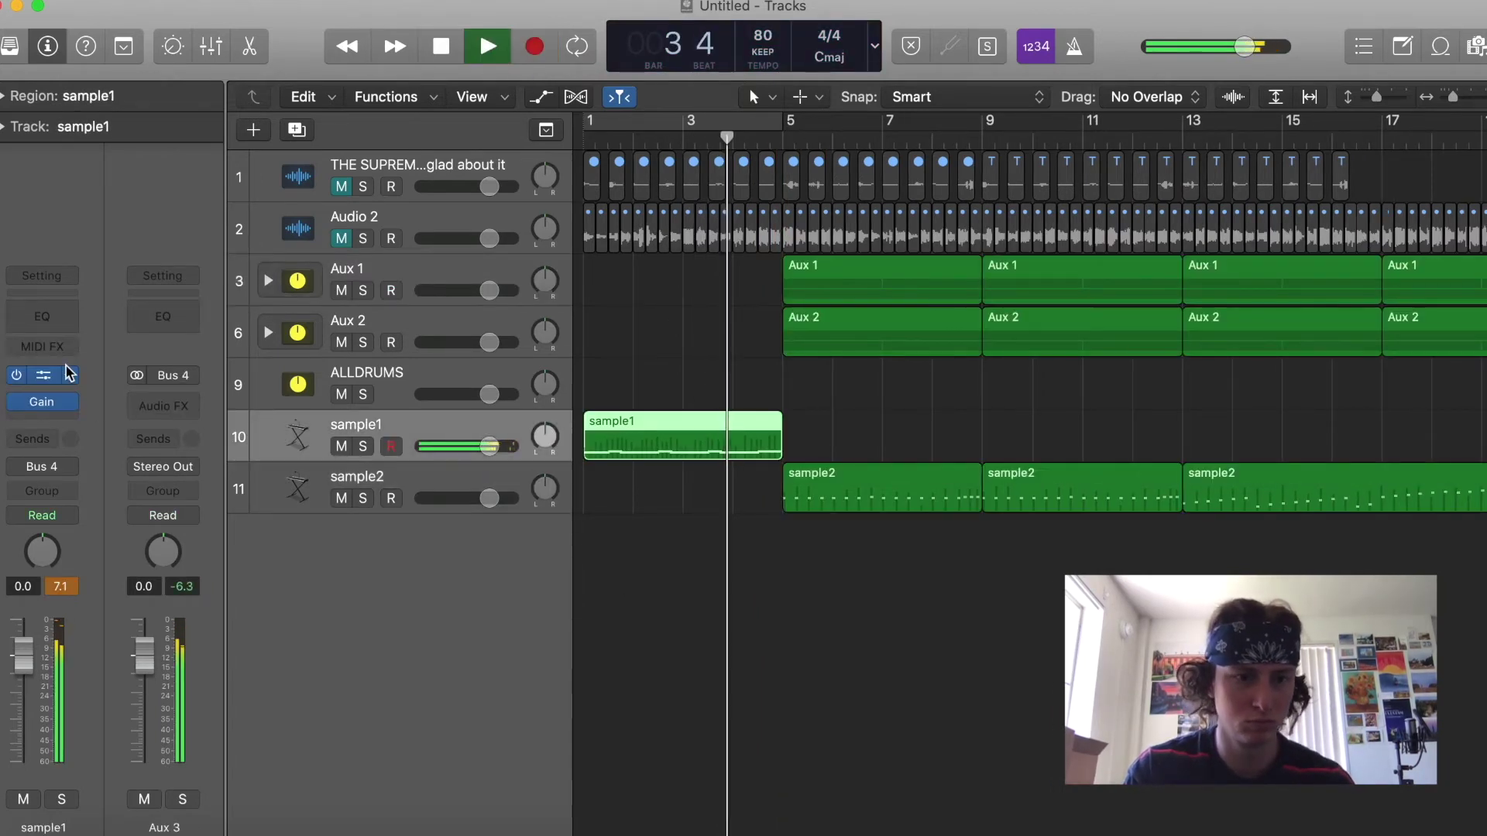
pyautogui.press('v')
pyautogui.moveTo(653, 498); pyautogui.dragTo(653, 483)
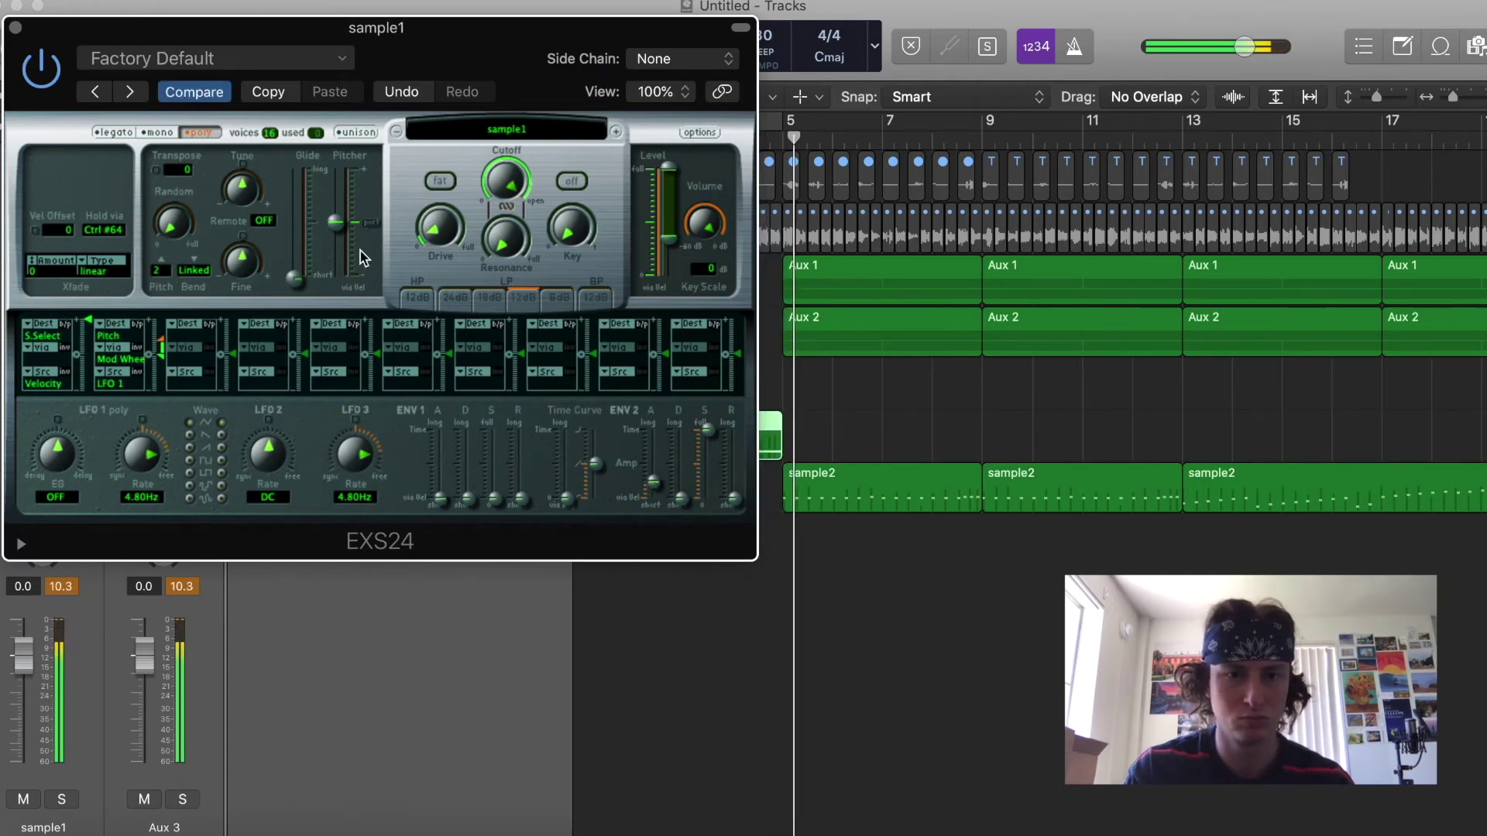
pyautogui.click(15, 28)
pyautogui.click(679, 652)
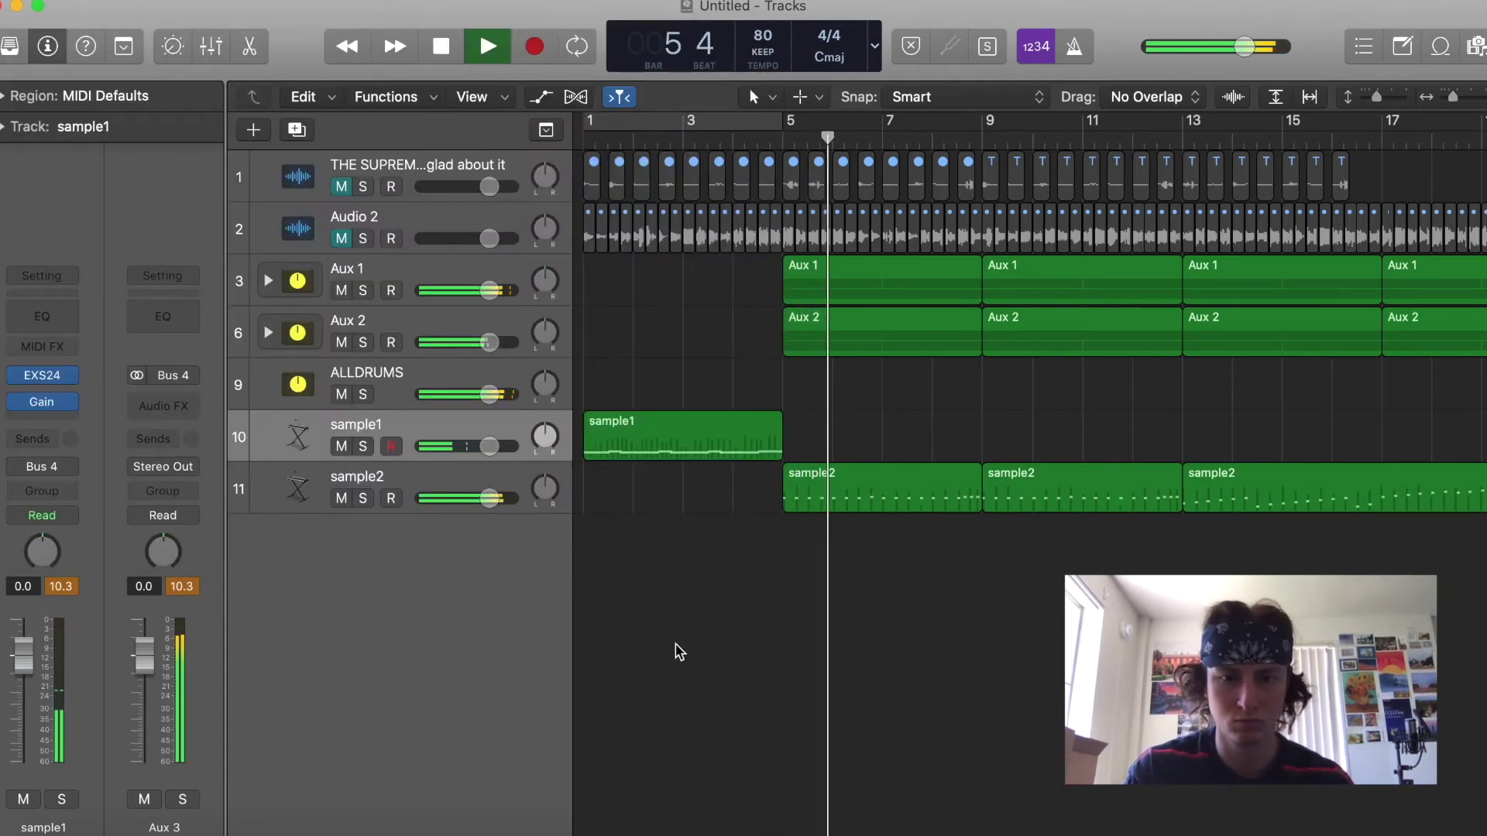
# Stop playback and move the three sample2 regions to start at bar 13
pyautogui.press('super+Left')
pyautogui.press('space')
pyautogui.moveTo(1084, 618); pyautogui.dragTo(736, 493)
pyautogui.moveTo(827, 499); pyautogui.dragTo(937, 540)
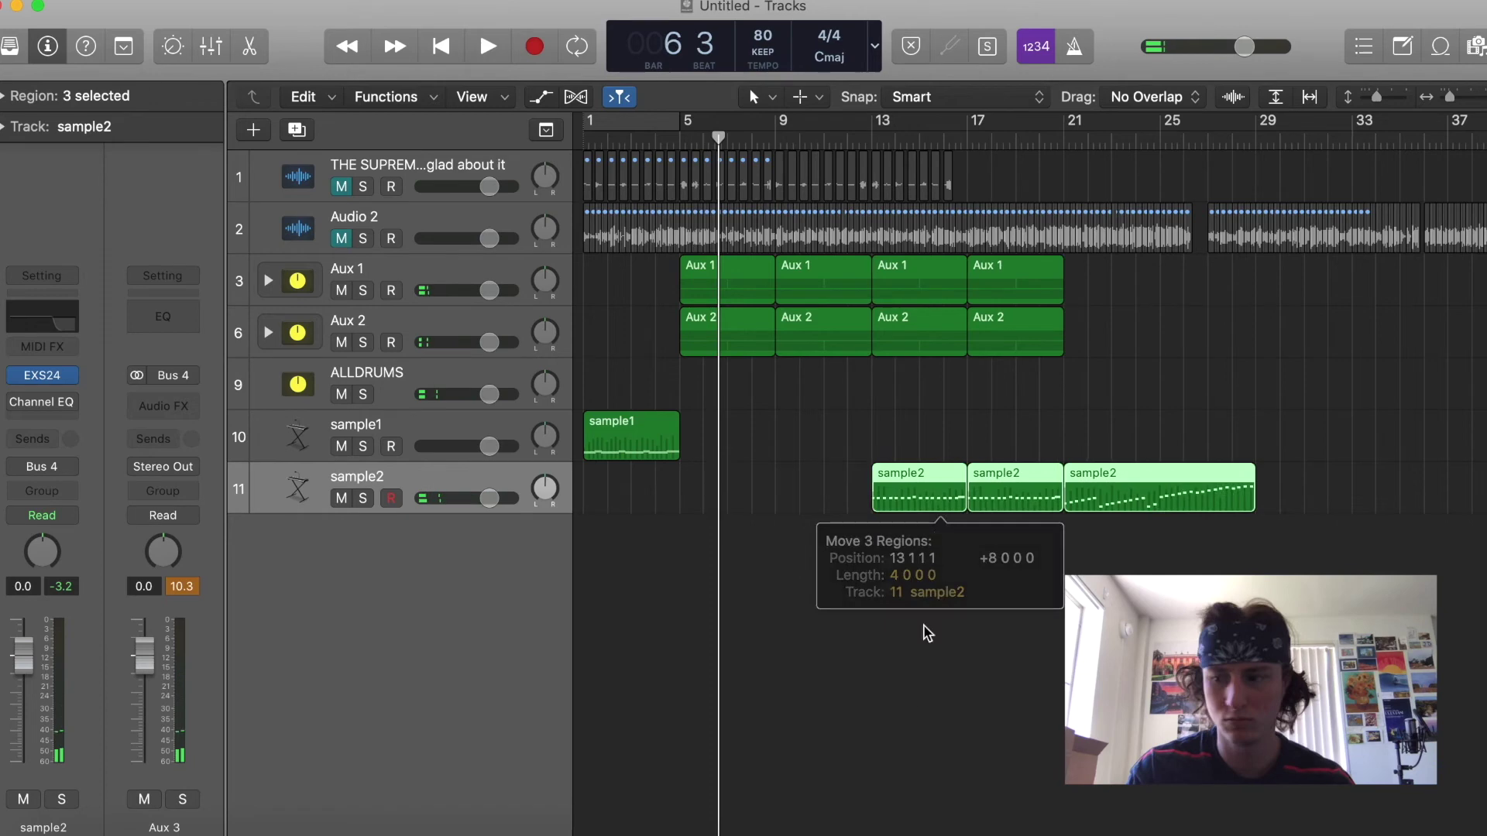
pyautogui.click(916, 713)
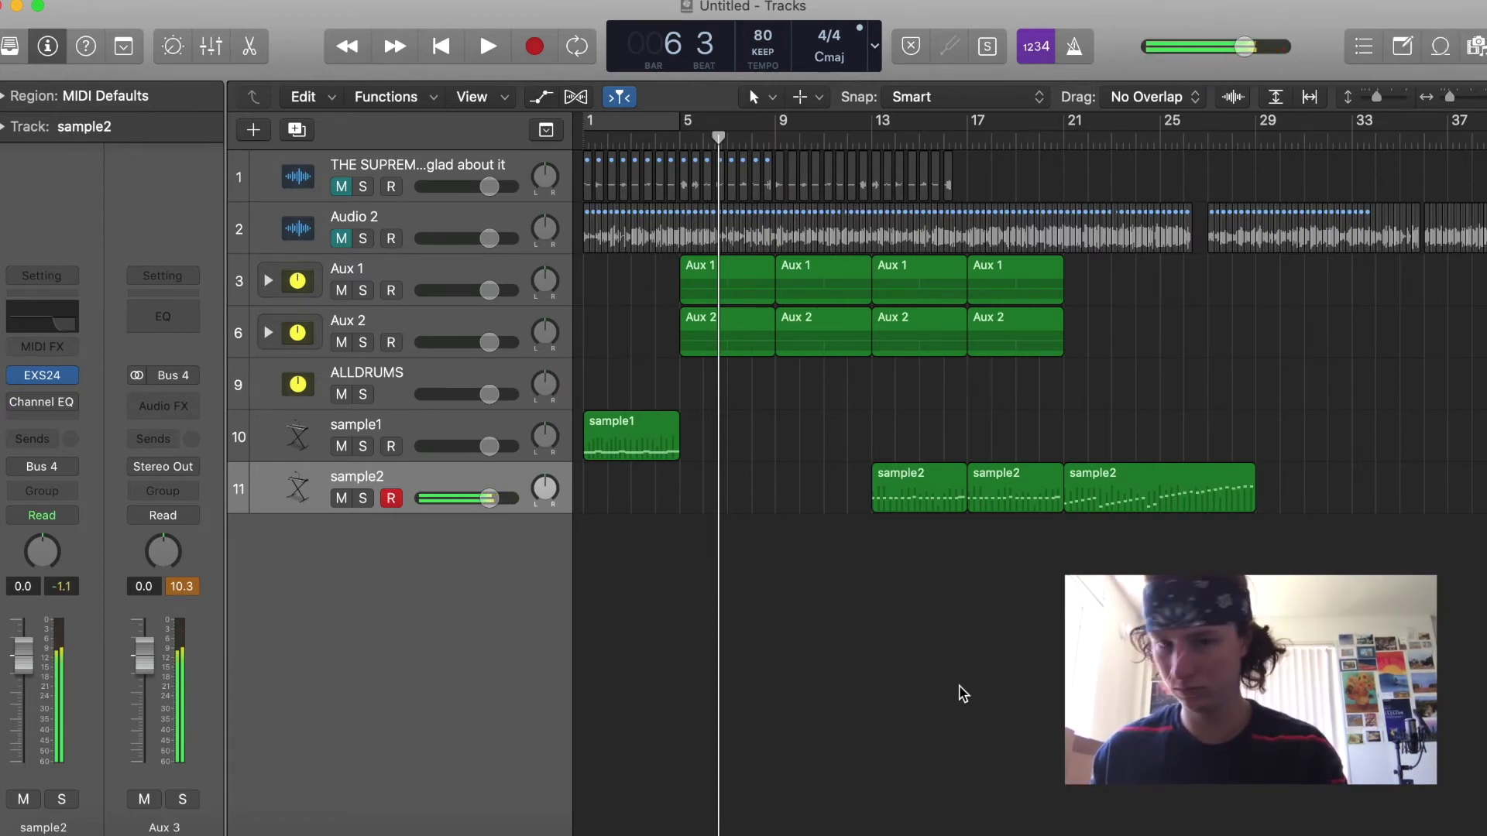
# Play the arrangement from about bar 4 to rehearse sample2 chops over the drums
pyautogui.click(653, 140)
pyautogui.press('space')
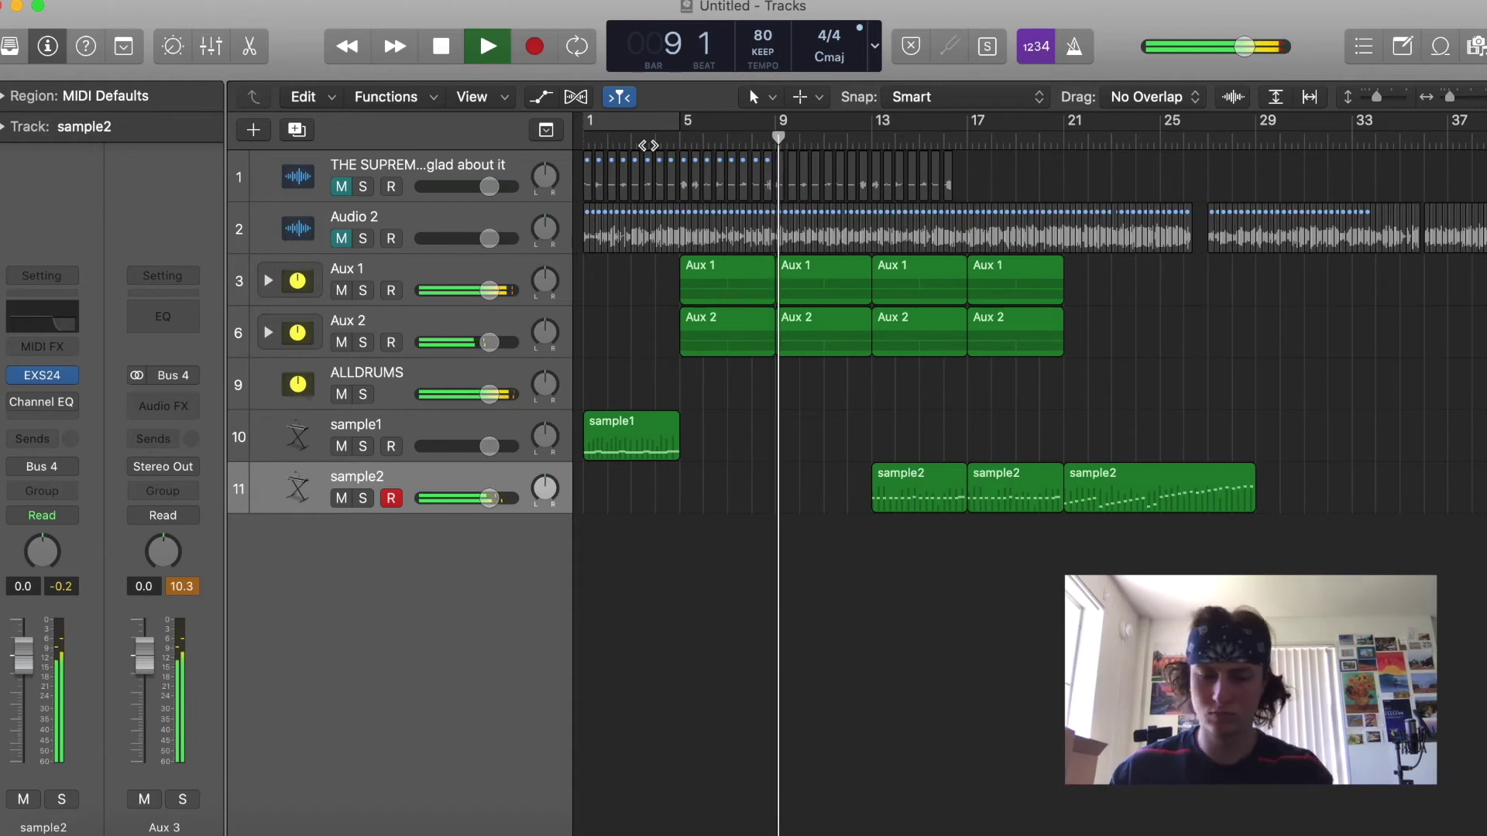
pyautogui.press('space')
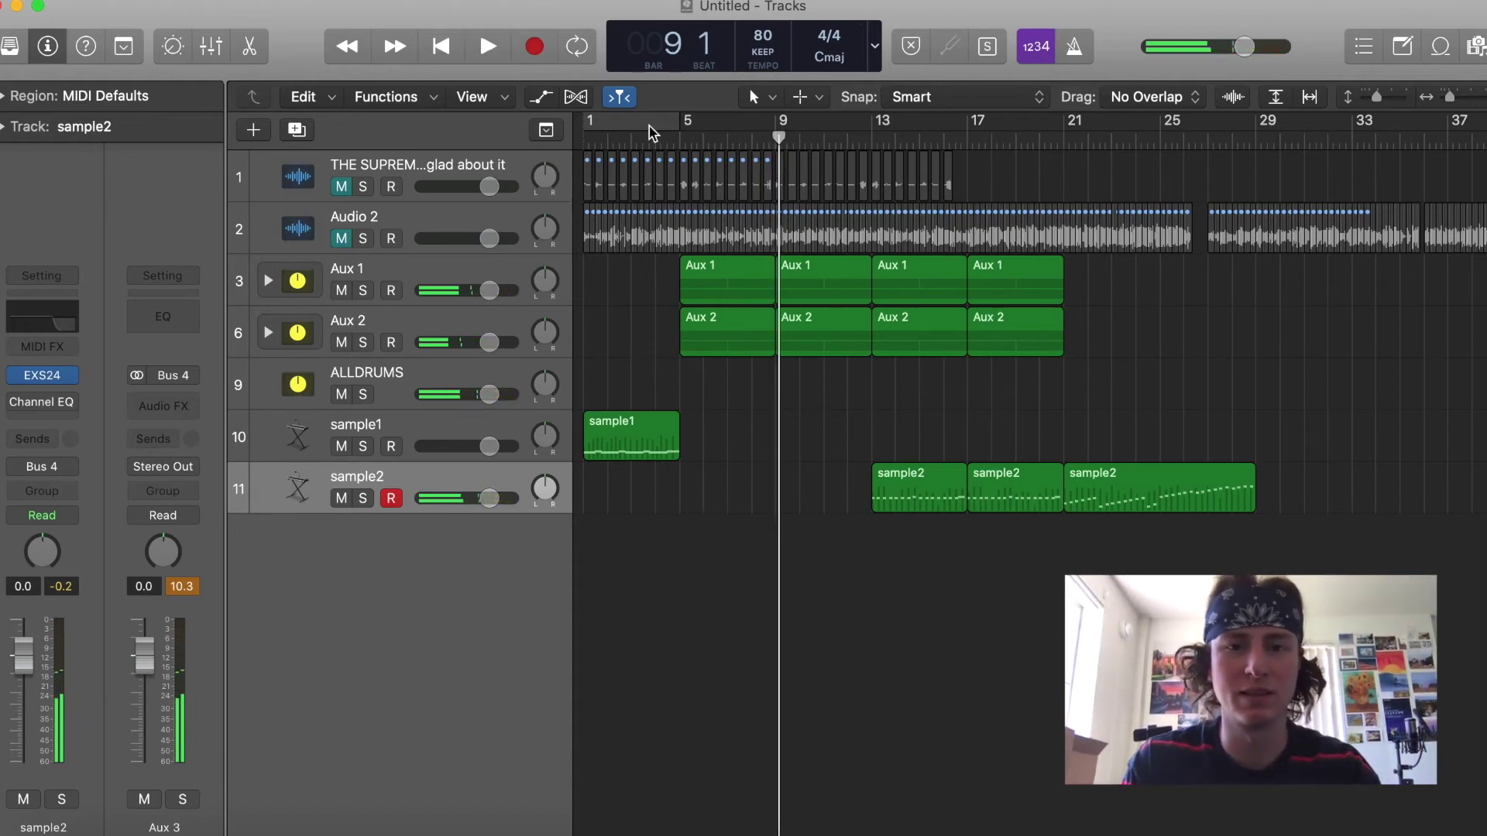
# Set the cycle range to bars 5 to 9 and record a new sample2 part there
pyautogui.moveTo(643, 131); pyautogui.dragTo(768, 127)
pyautogui.moveTo(635, 131); pyautogui.dragTo(680, 130)
pyautogui.press('space')
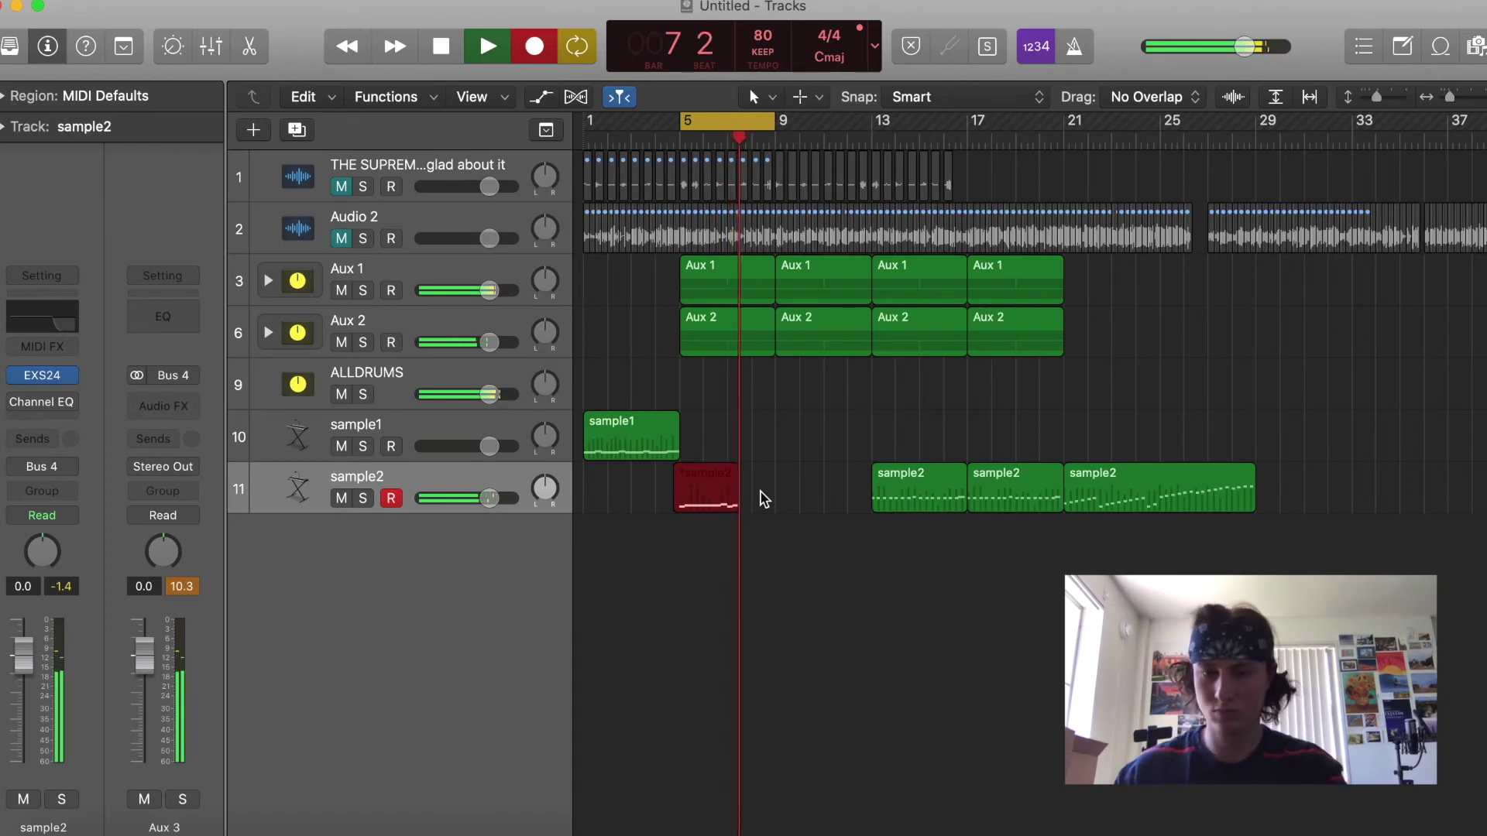
pyautogui.press('space')
# Copy the eight notes, quantized to 1/4 Note, to bar 7 and trim the new sample2 region to end at bar 9
pyautogui.press('p')
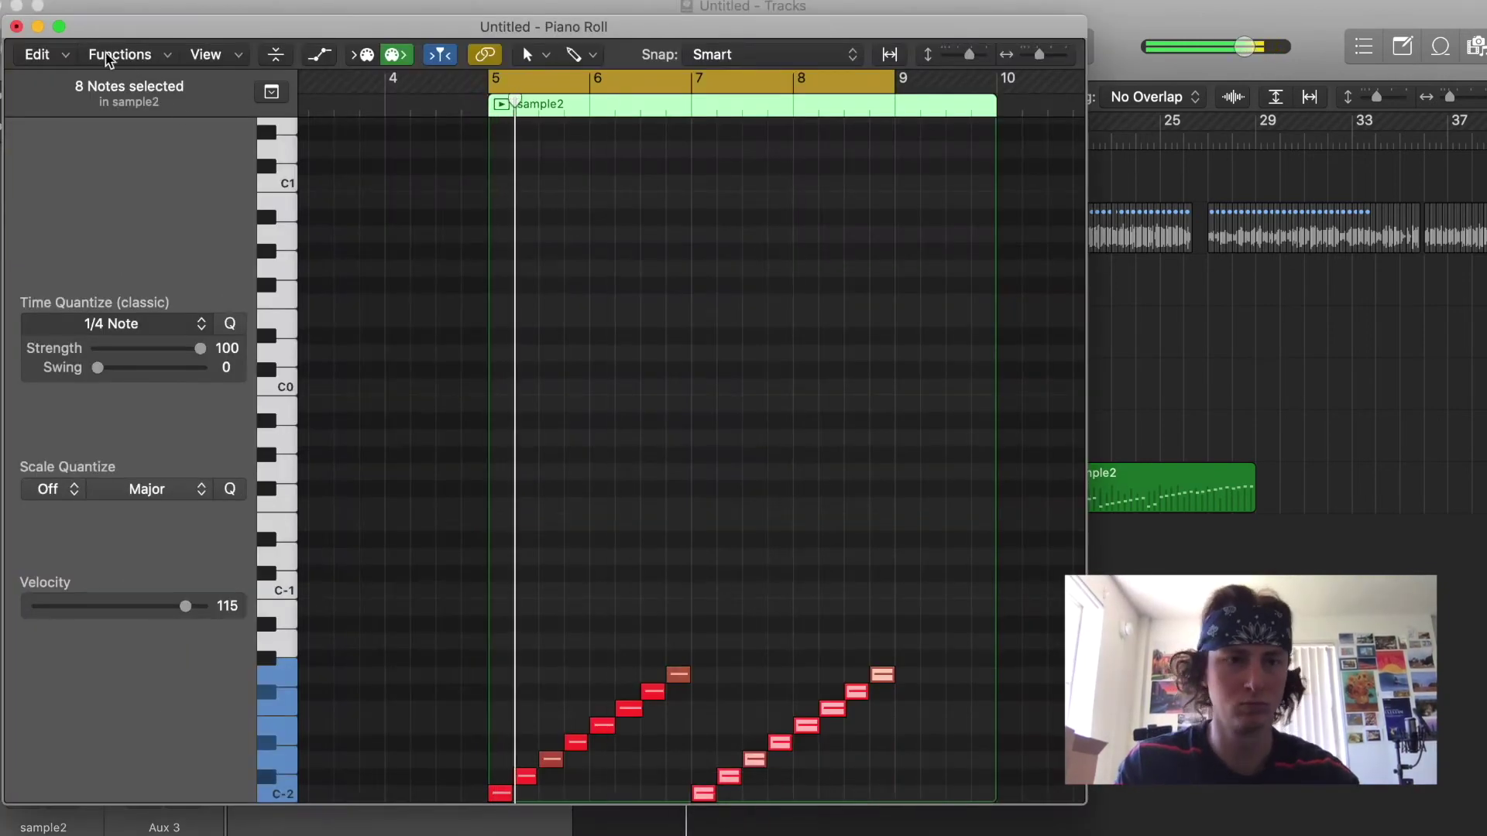
pyautogui.press('p')
pyautogui.moveTo(795, 504); pyautogui.dragTo(771, 505)
pyautogui.click(817, 439)
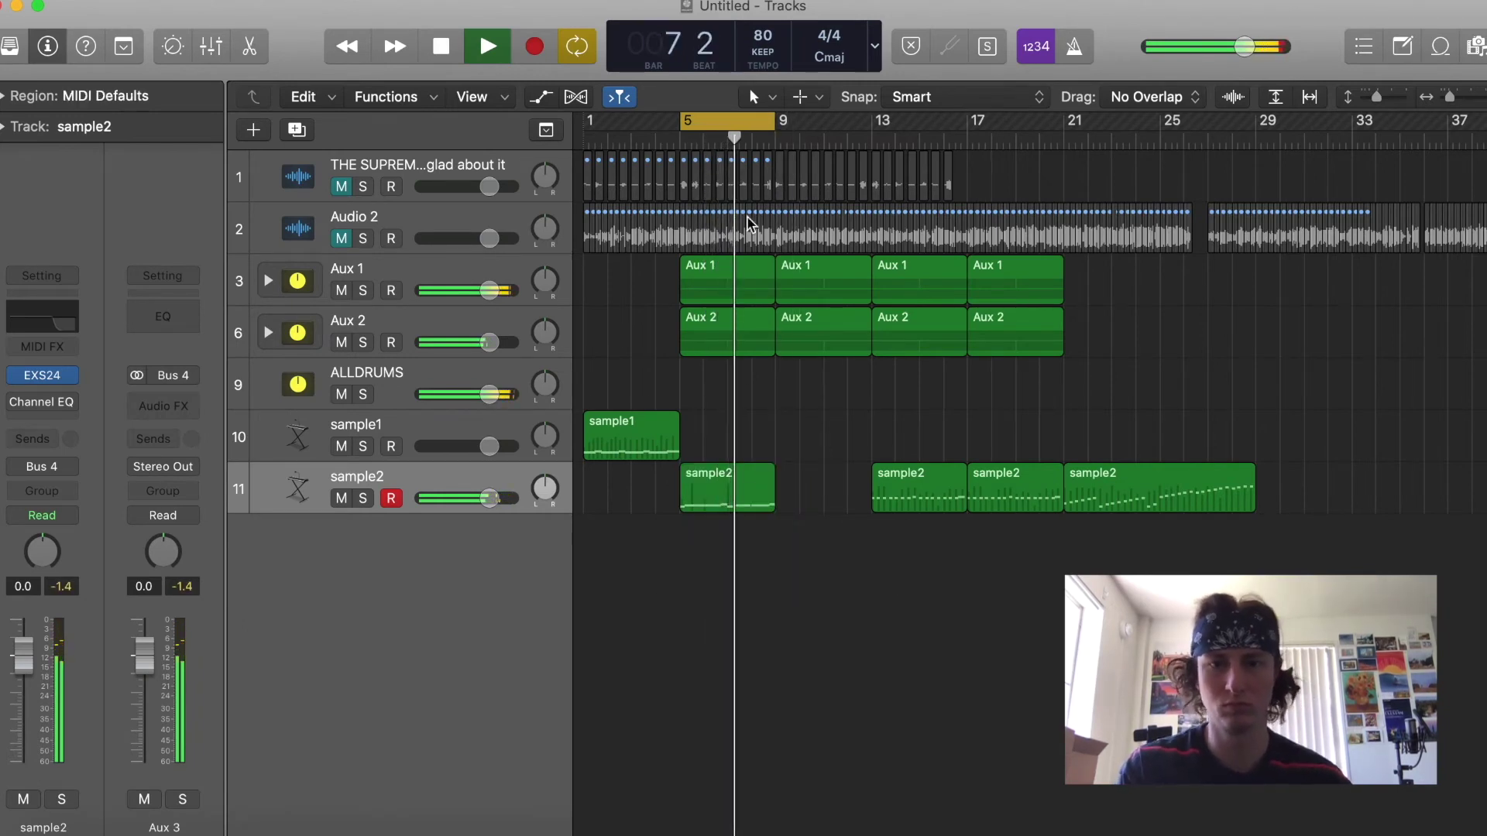
# Record a rising sample2 part in bars 9 to 13, quantize it to 1/4 Note and play it back without looping
pyautogui.moveTo(716, 117); pyautogui.dragTo(811, 118)
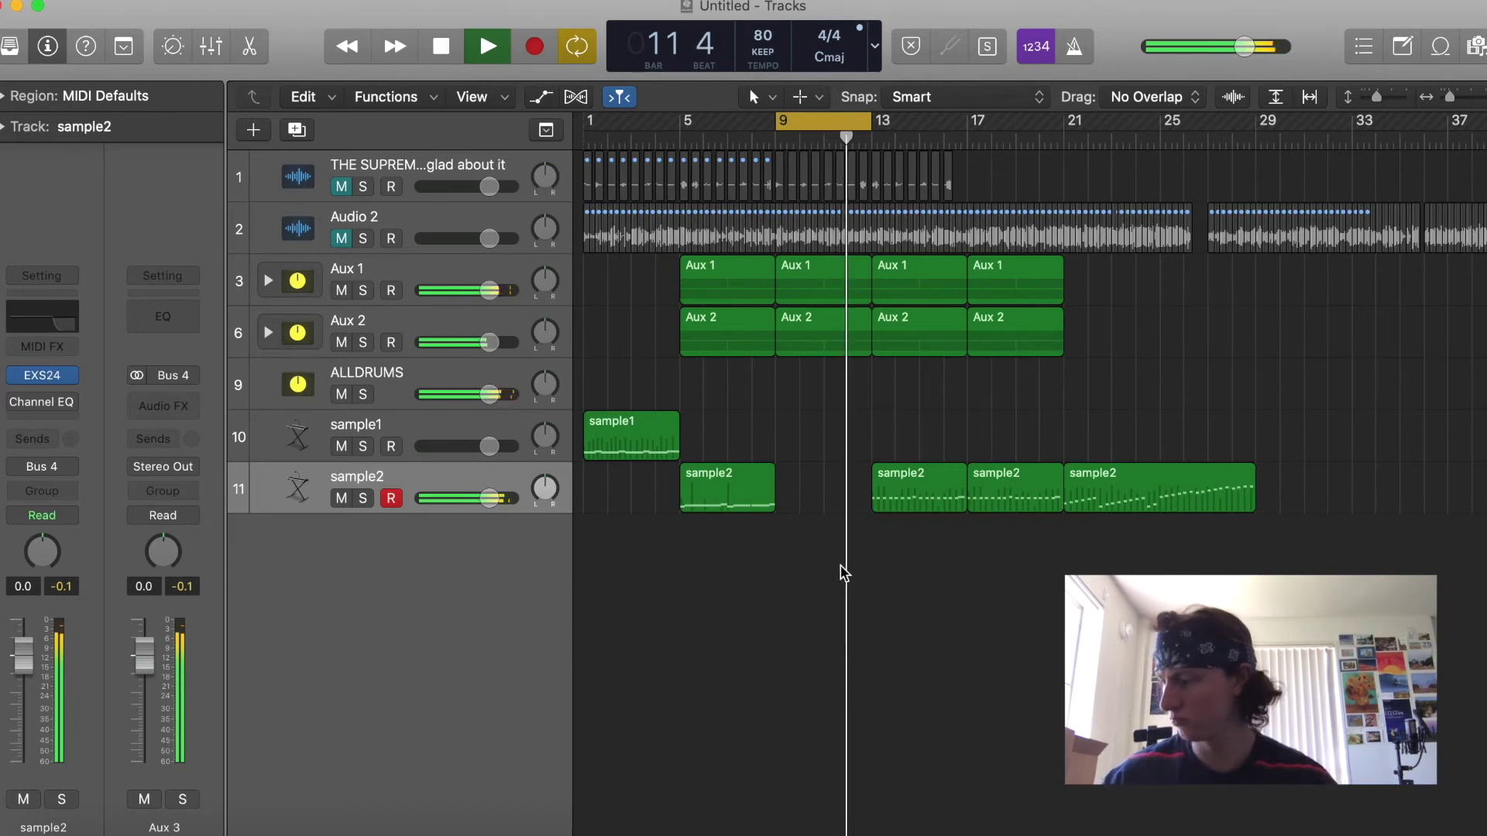
pyautogui.press('space')
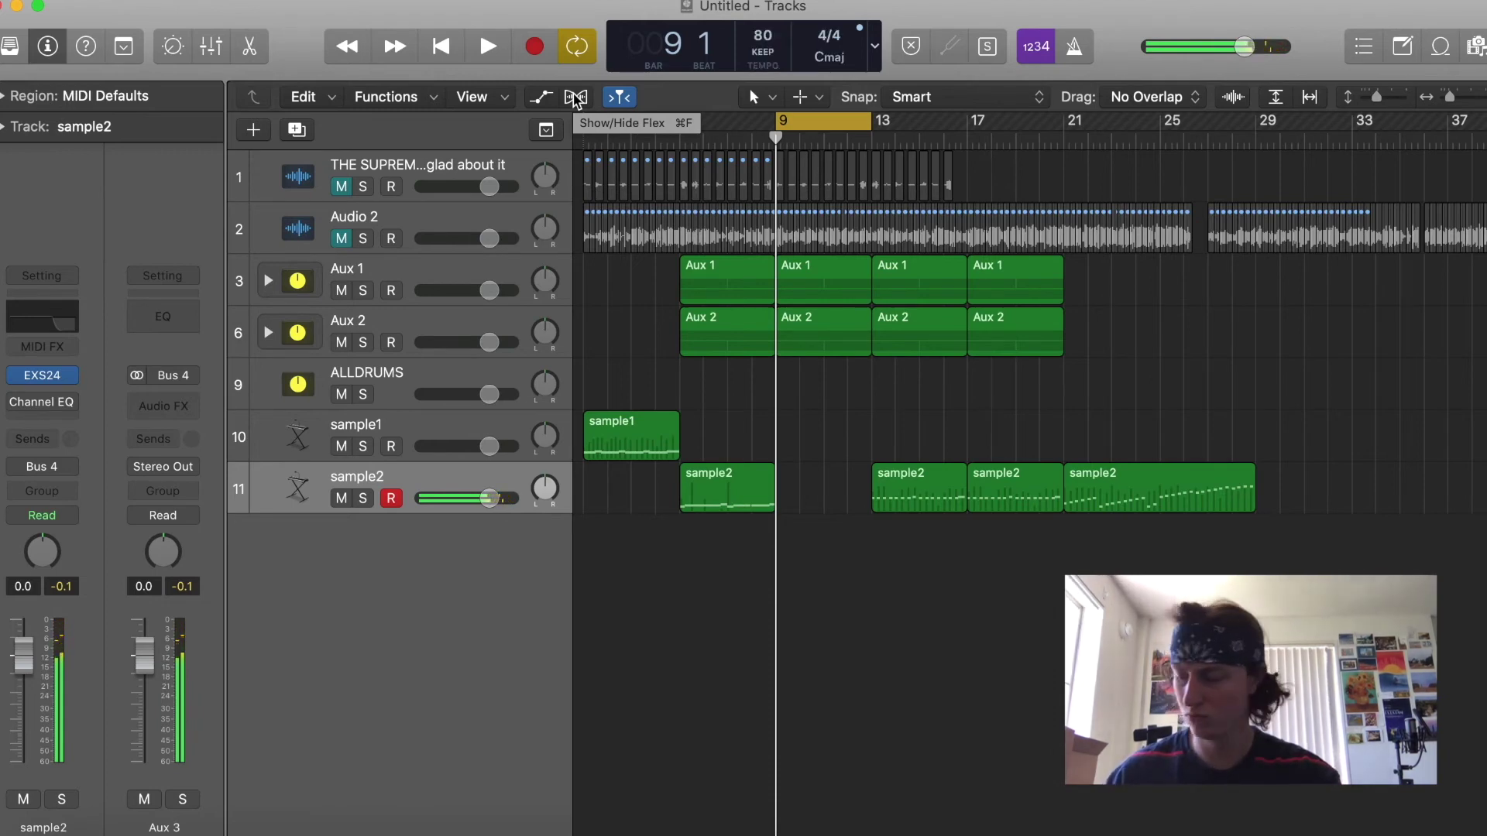
pyautogui.press('super+4')
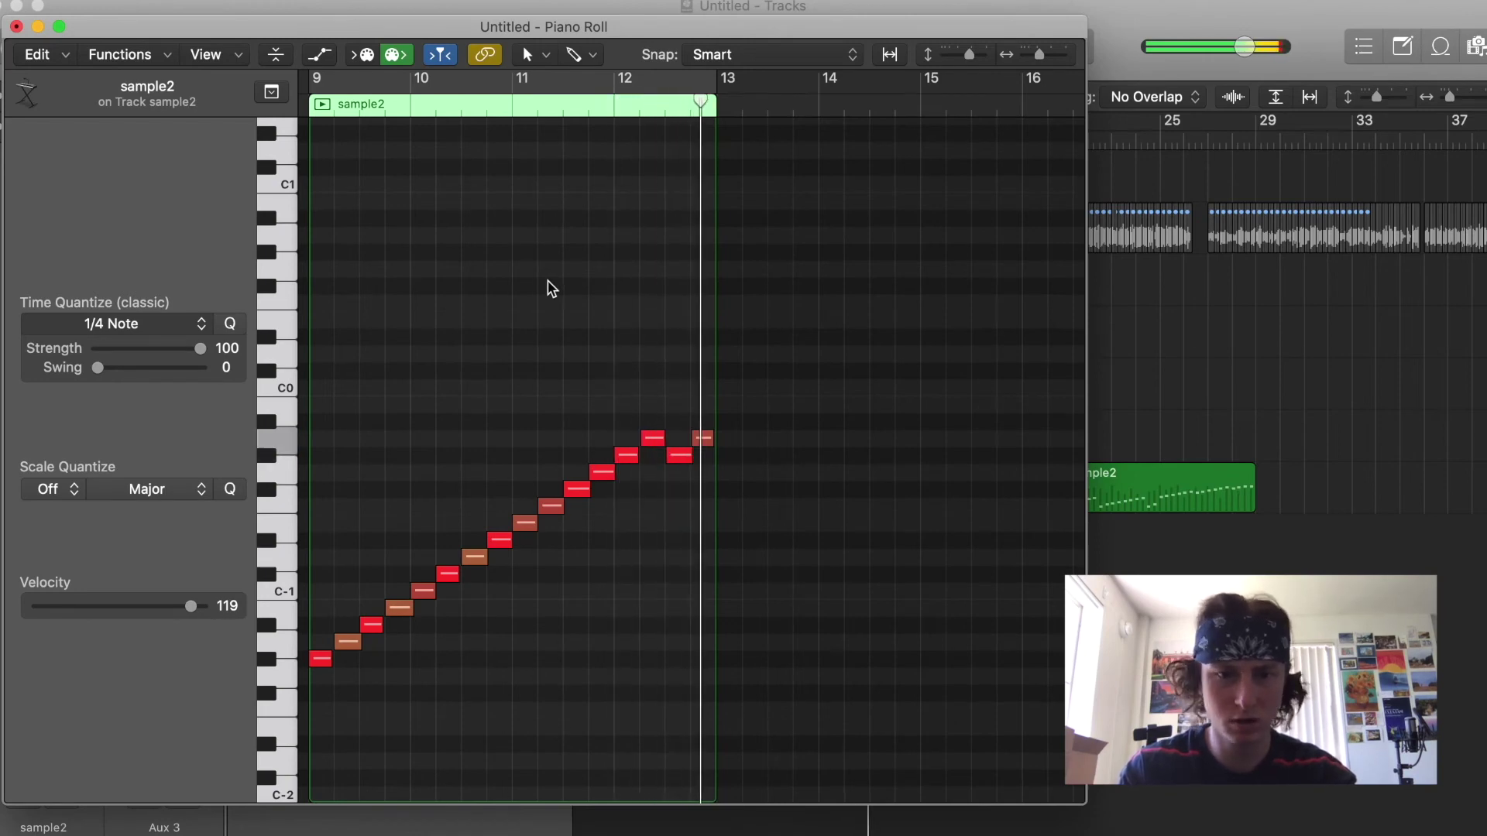
pyautogui.click(15, 27)
pyautogui.click(856, 659)
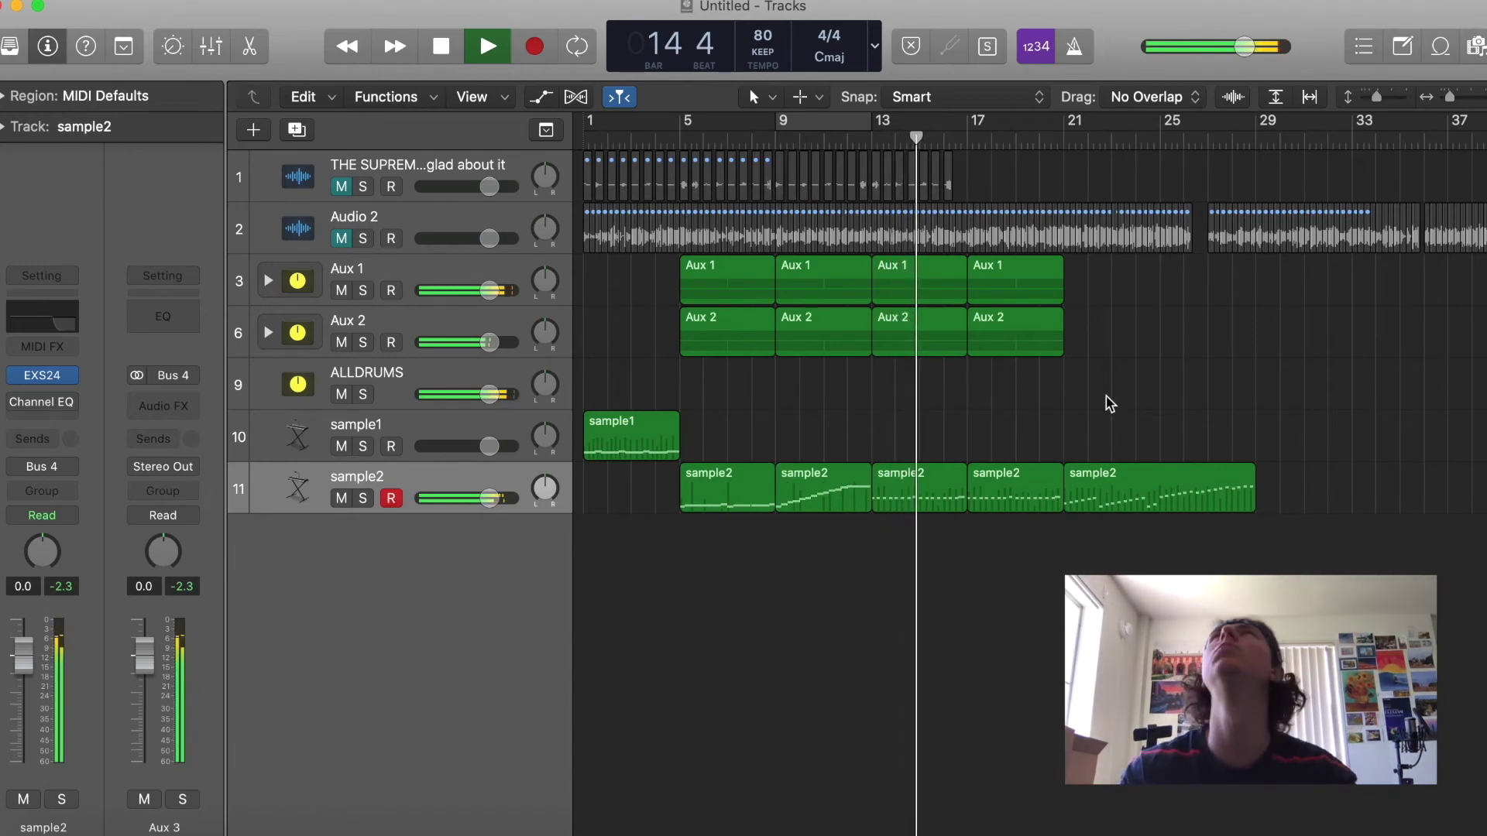
pyautogui.press('space')
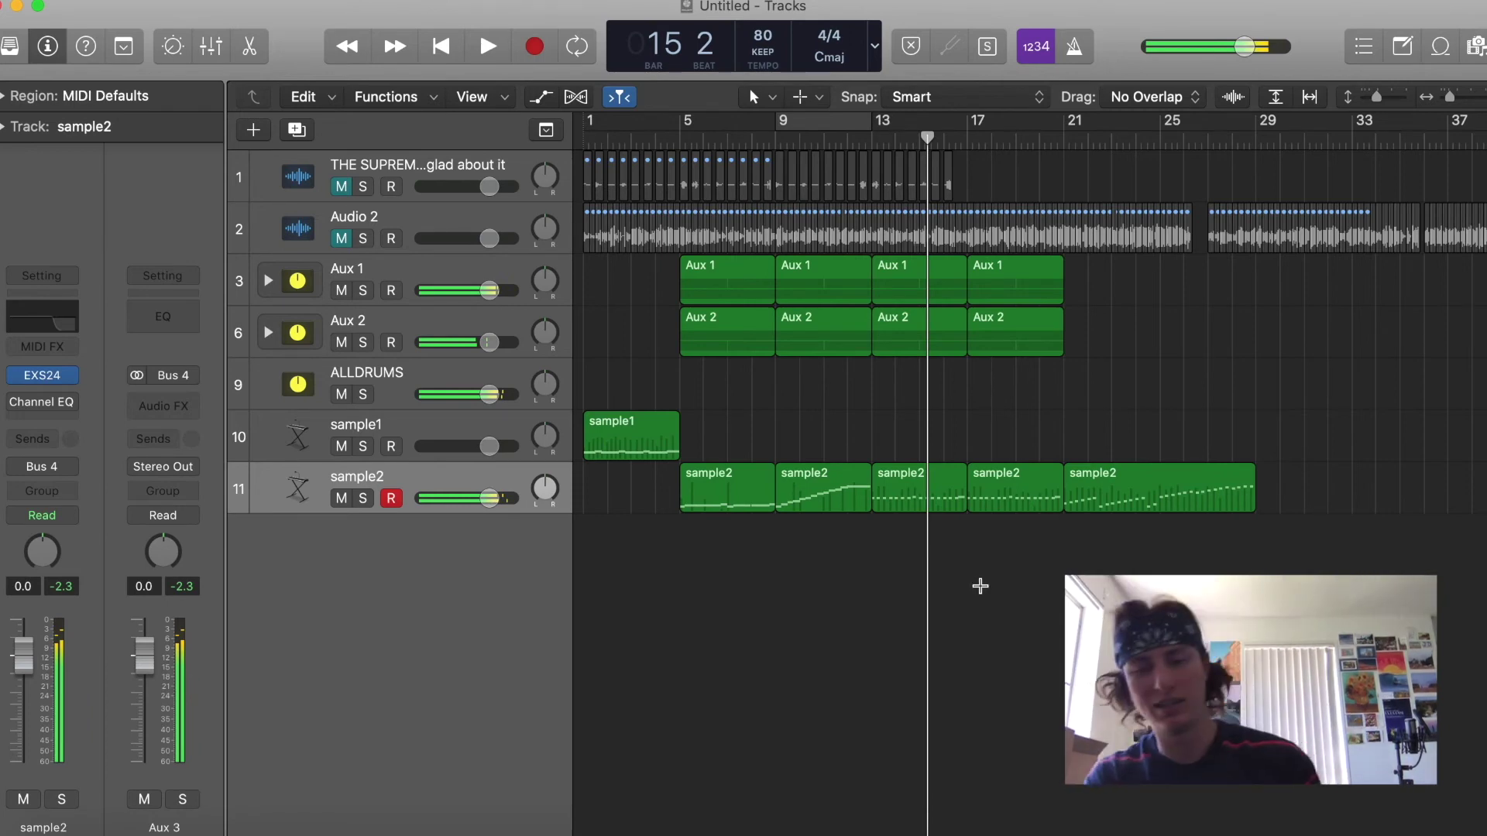
# Save the project as Soul 5:20 and rename the Aux 1 track KICK/SNARE_BUS
pyautogui.press('super+s')
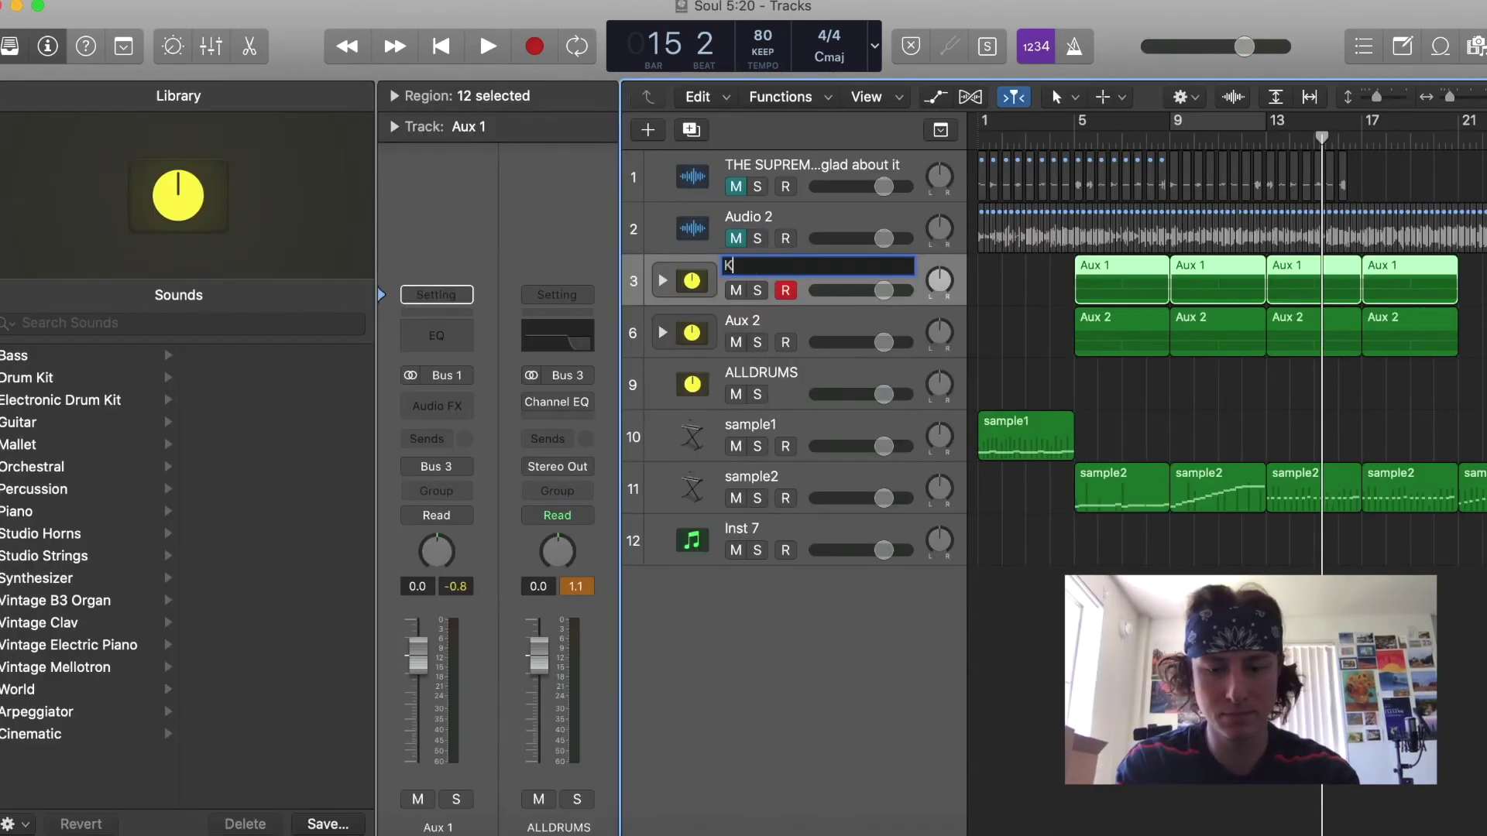
pyautogui.write('SNARE_BUS')
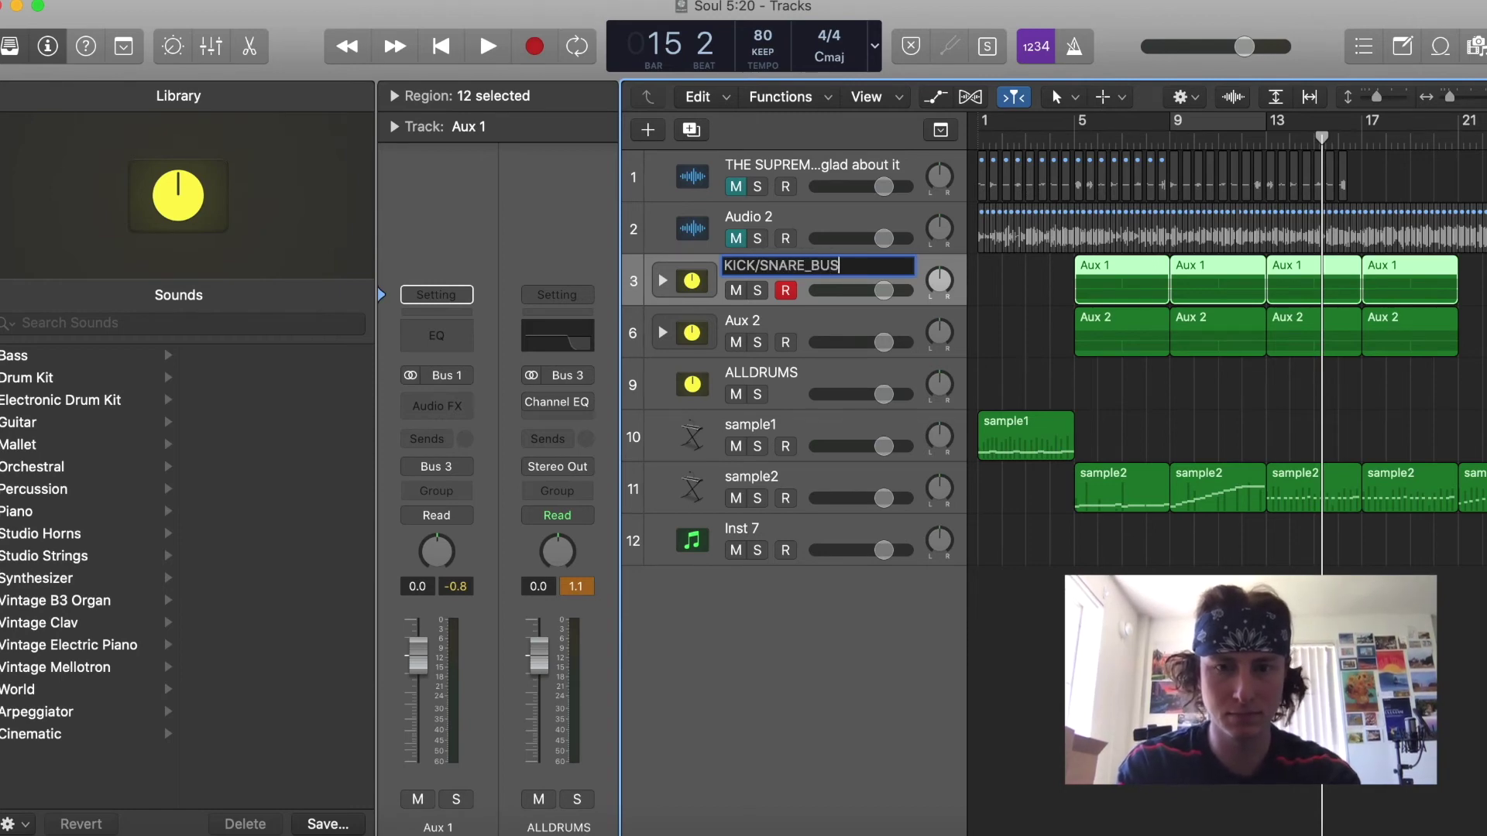
# Rename the Aux 2 track OVERHEADS_BUS
pyautogui.press('Tab')
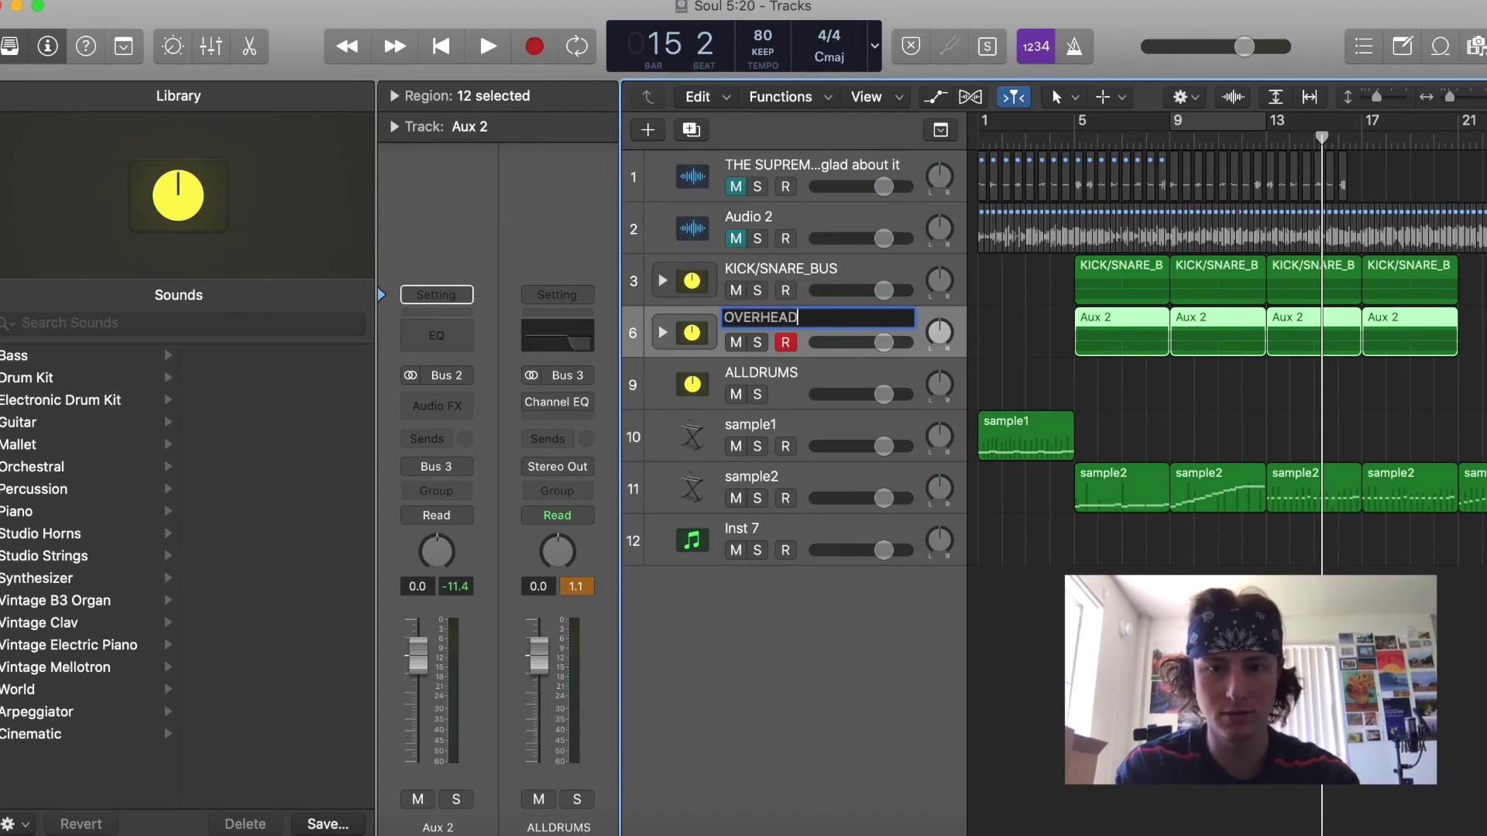
pyautogui.write('OVERHEADS_BUS')
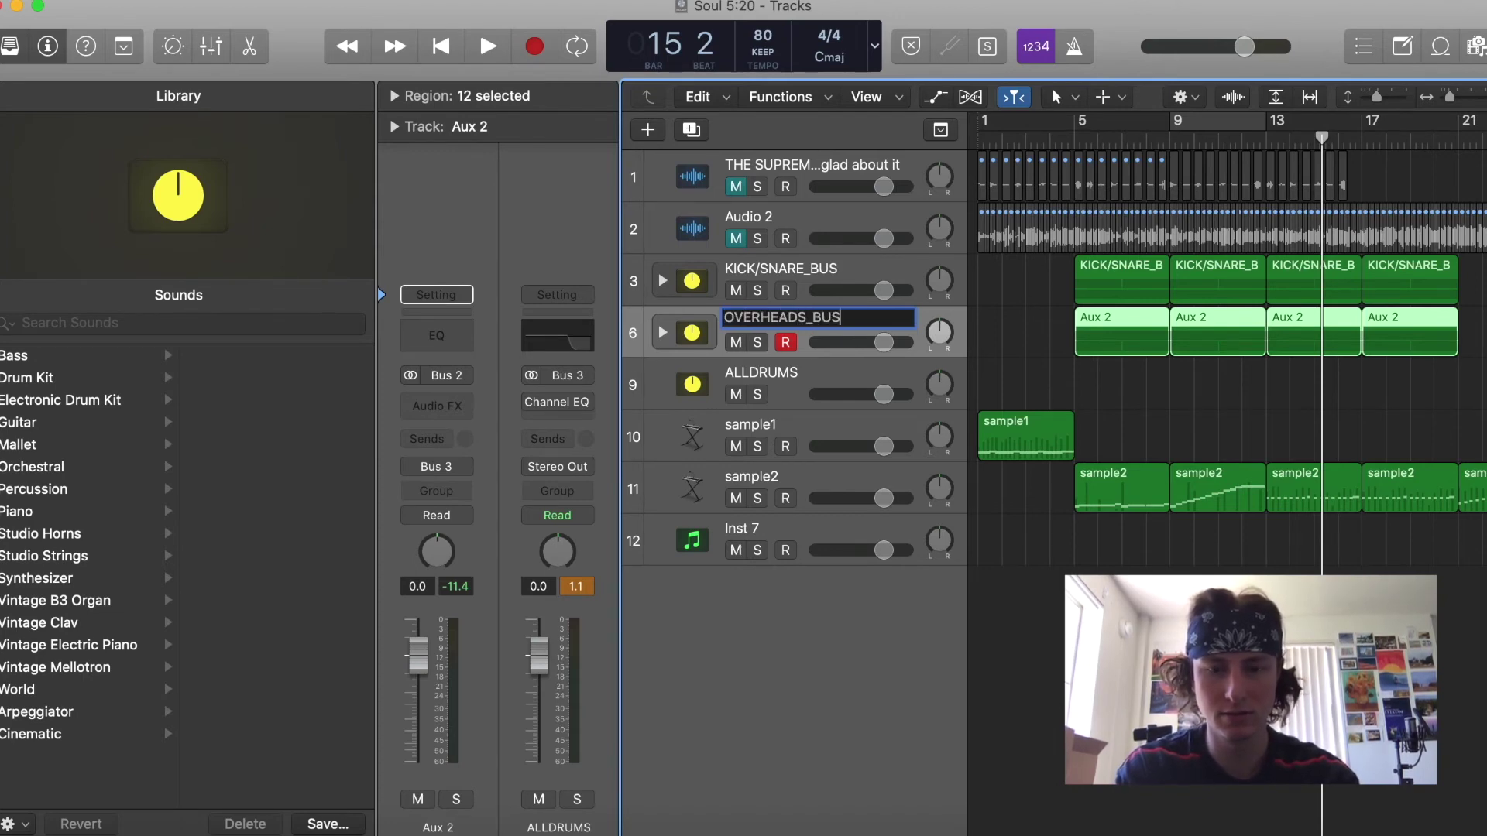
pyautogui.press('Return')
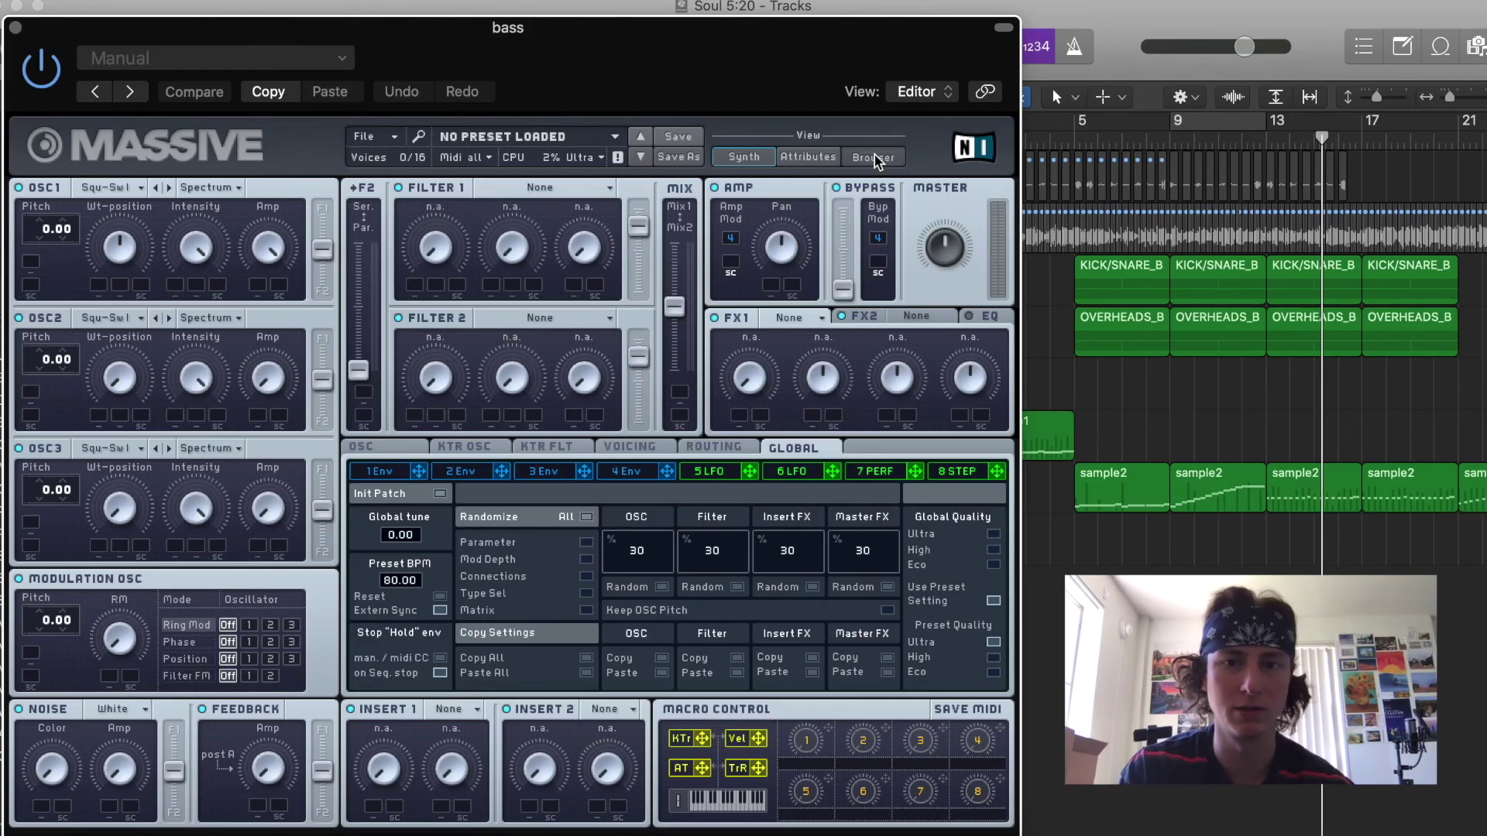
# Audition Massive's bass presets Bloc Bass, Blue In Grey and Boiler Tube, and load Boss Sub on the bass track
pyautogui.click(874, 157)
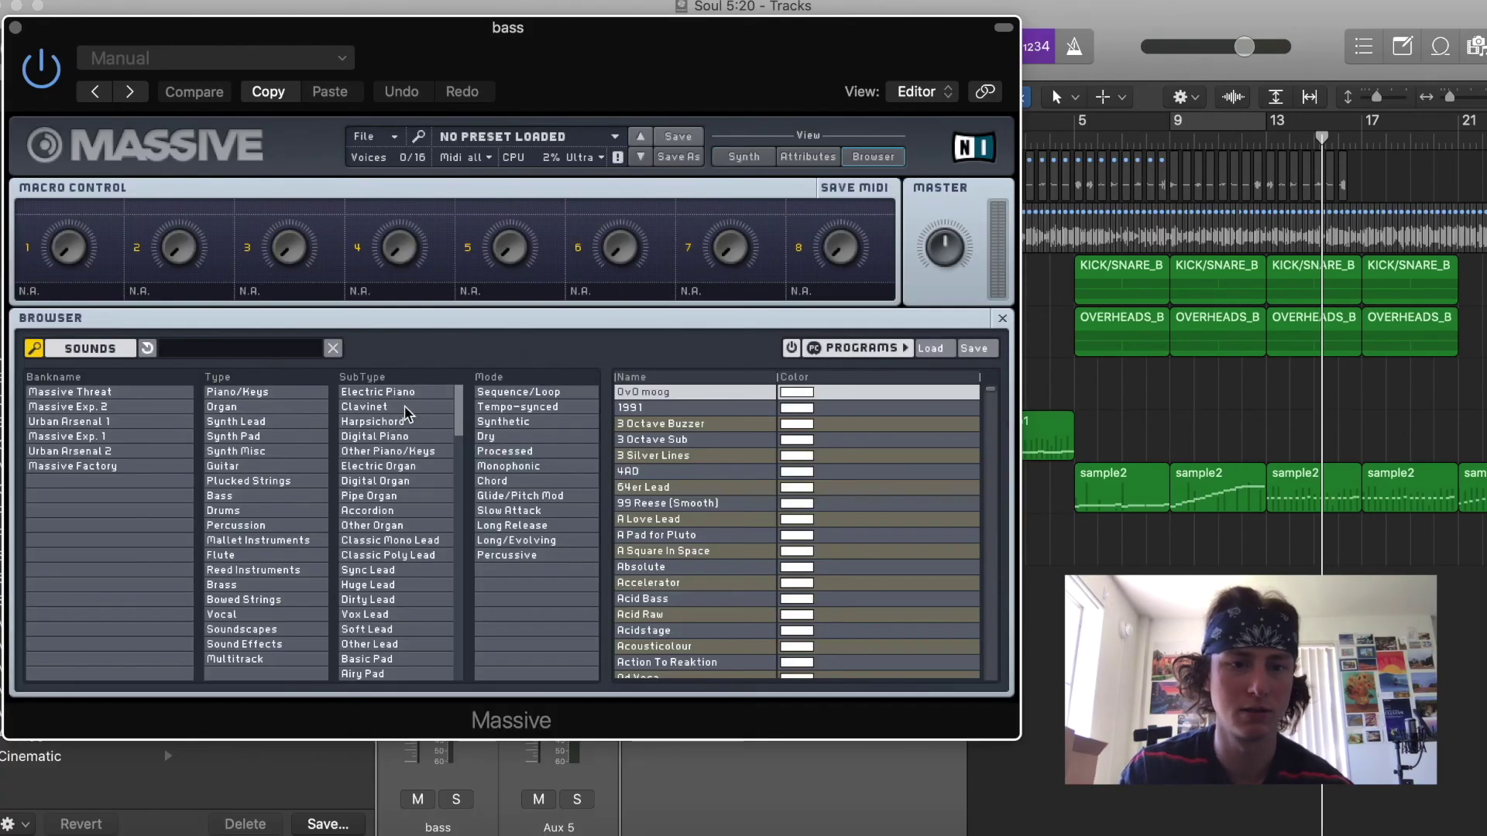
pyautogui.click(690, 625)
pyautogui.click(689, 641)
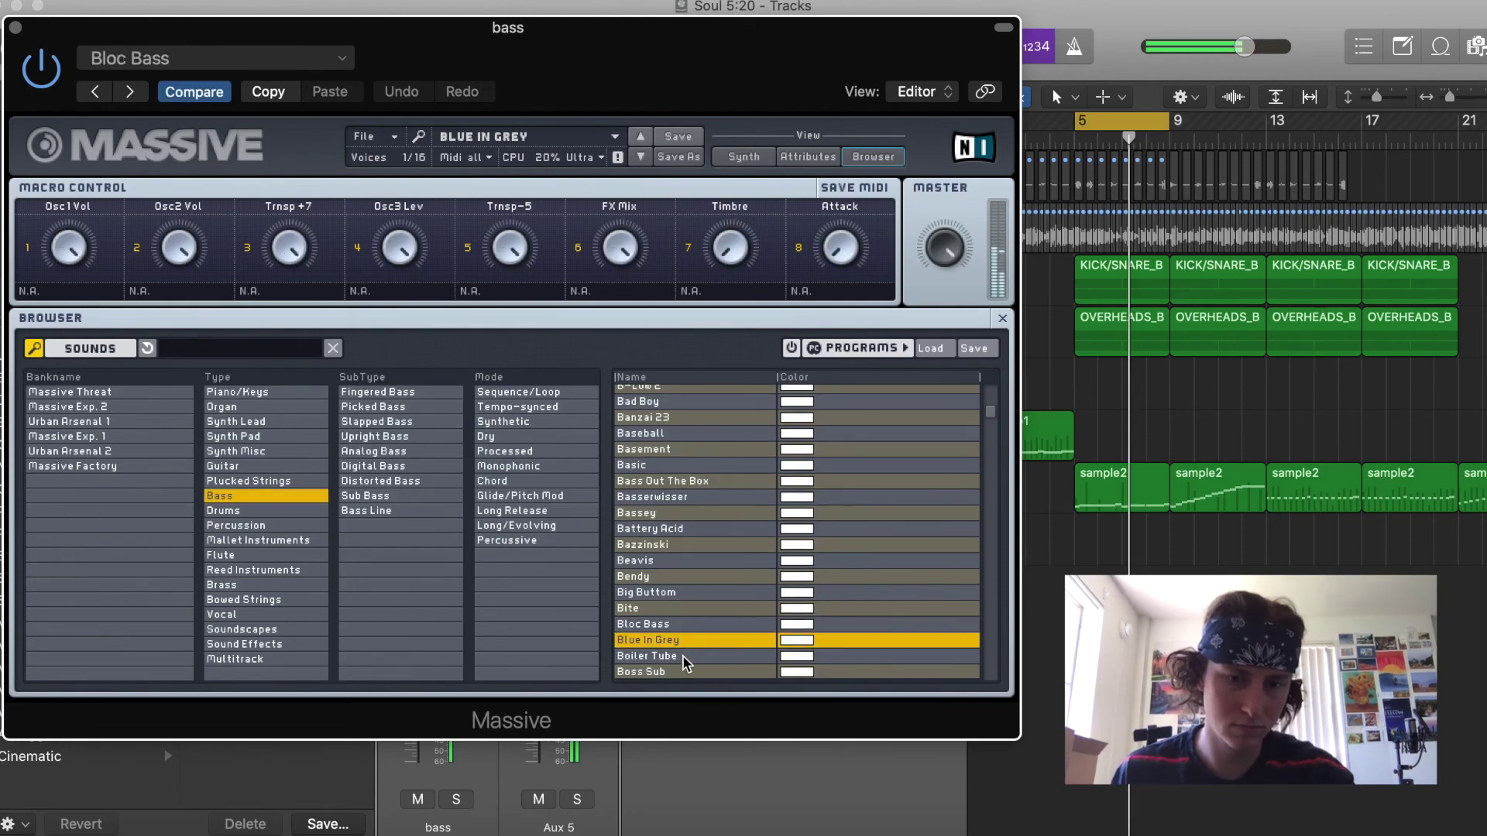
pyautogui.click(686, 656)
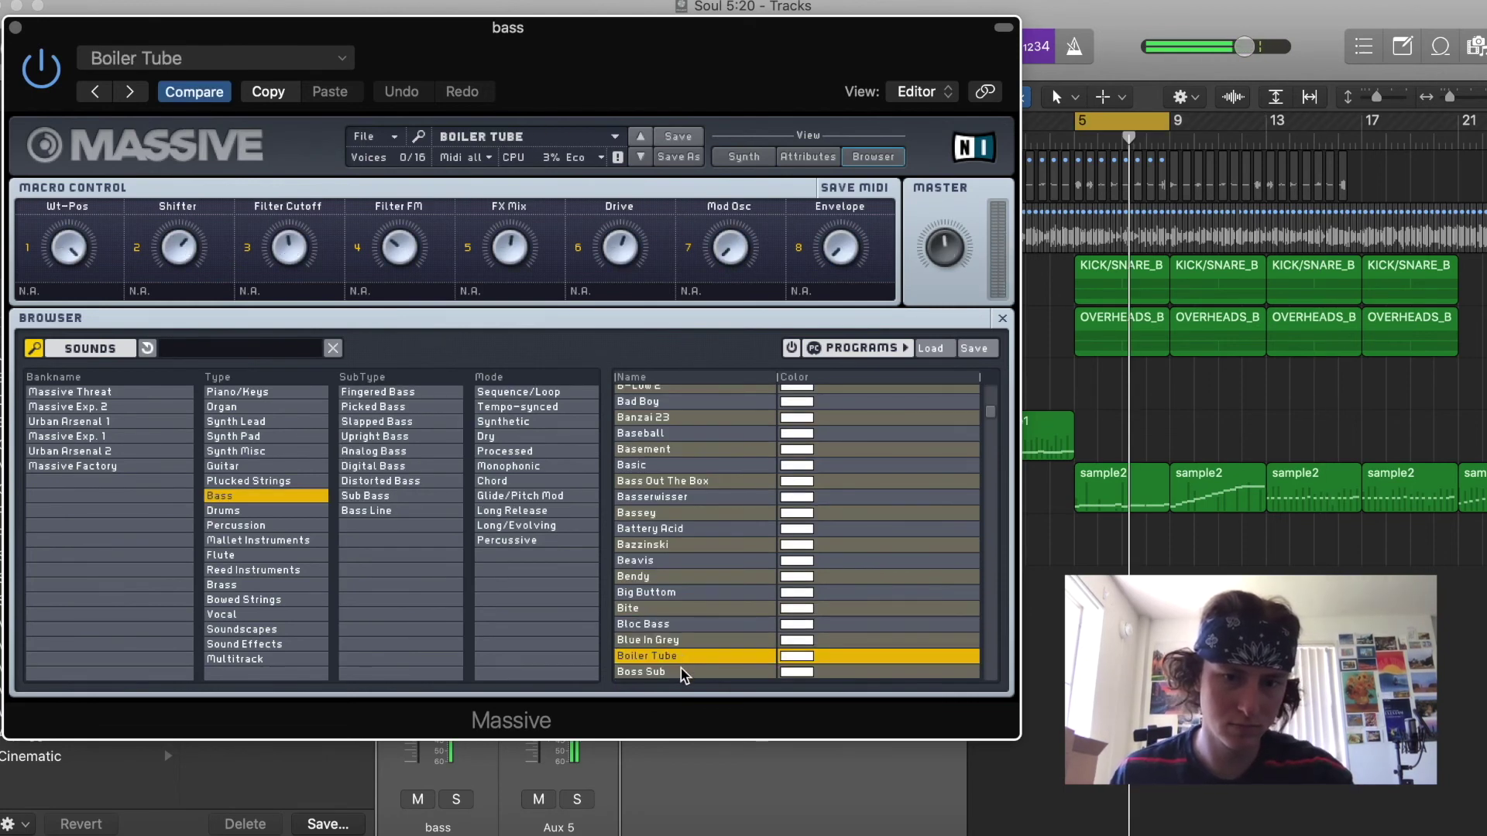
pyautogui.click(684, 671)
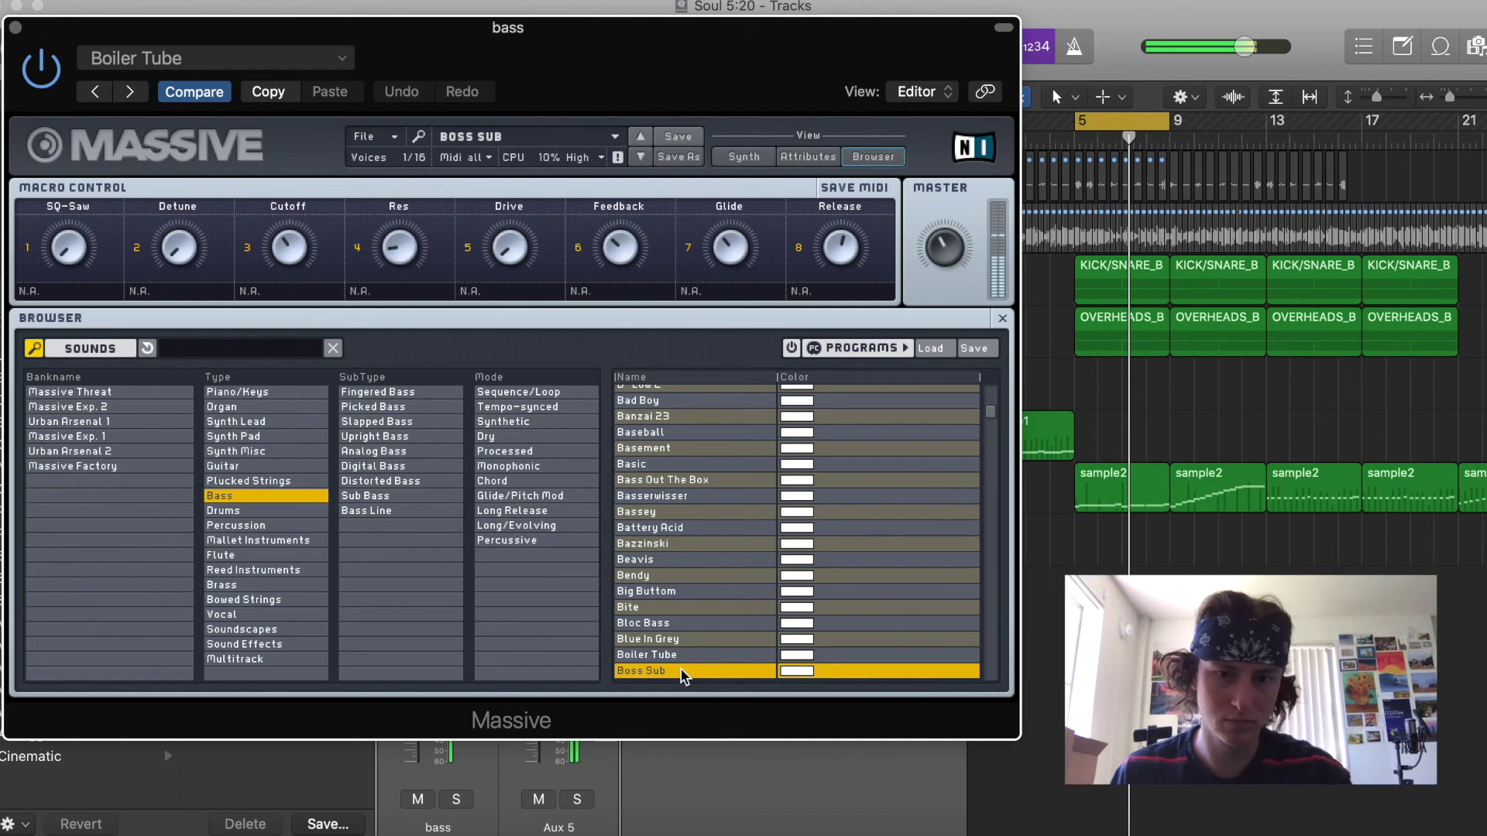
# Play the cycled section and record a bass part with the Boss Sub sound in bars 5 to 9
pyautogui.press('space')
pyautogui.press('space')
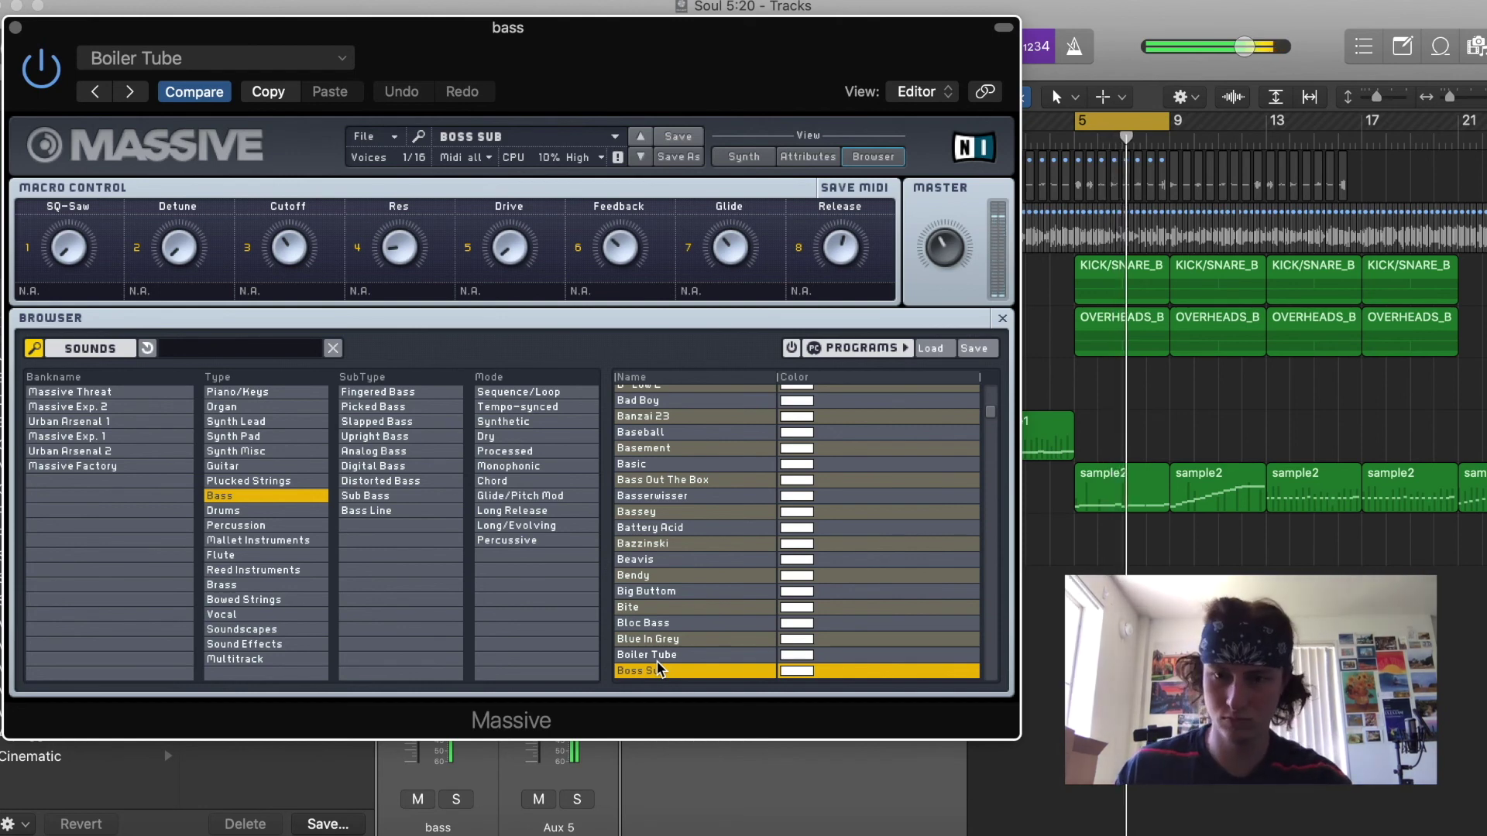
pyautogui.press('r')
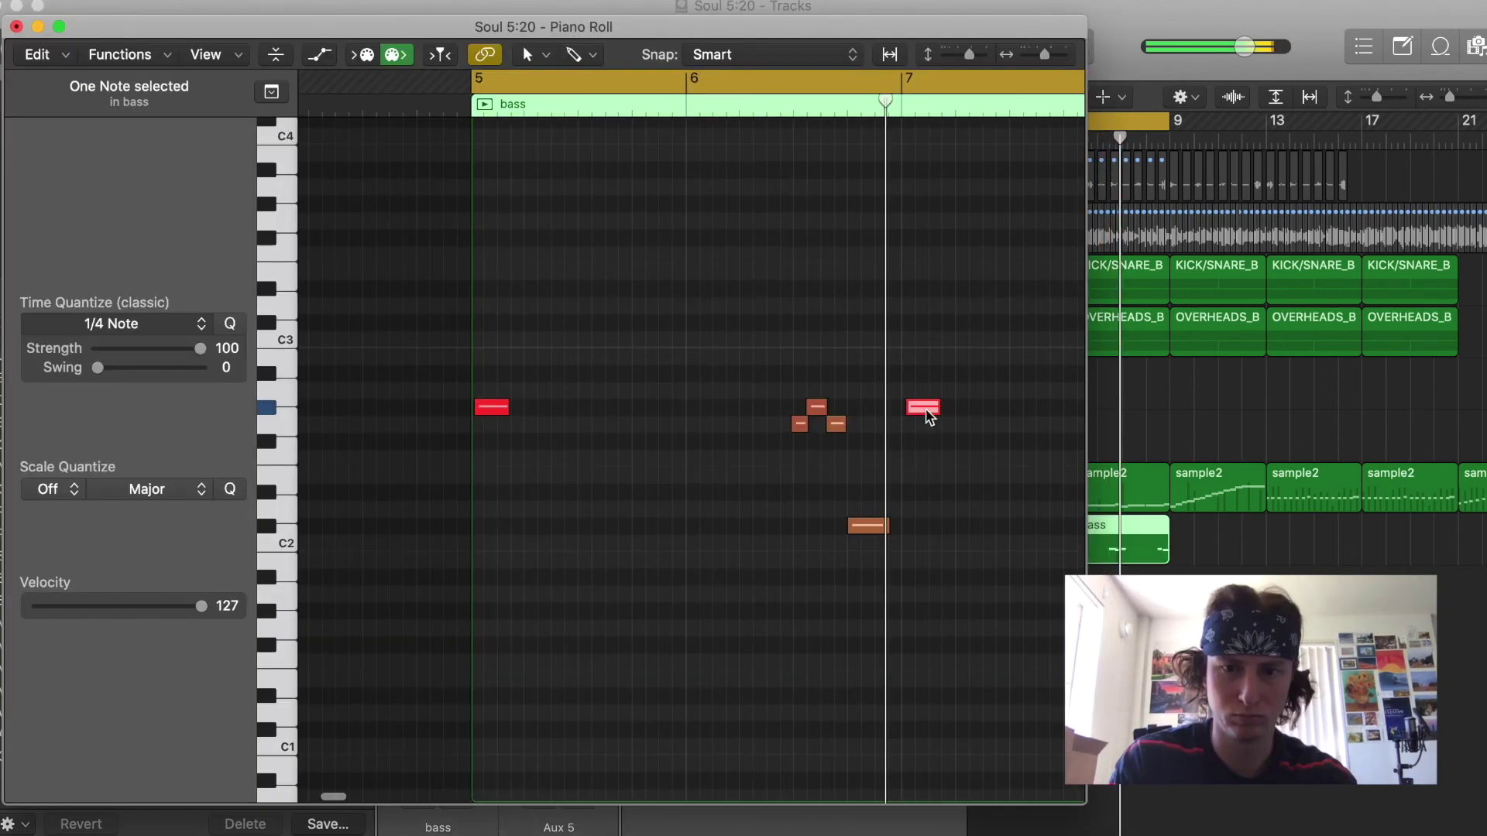
# Lower the bass note at the start of bar 7 by an octave to G#1 and play the part back
pyautogui.moveTo(923, 409); pyautogui.dragTo(924, 622)
pyautogui.press('space')
pyautogui.click(943, 569)
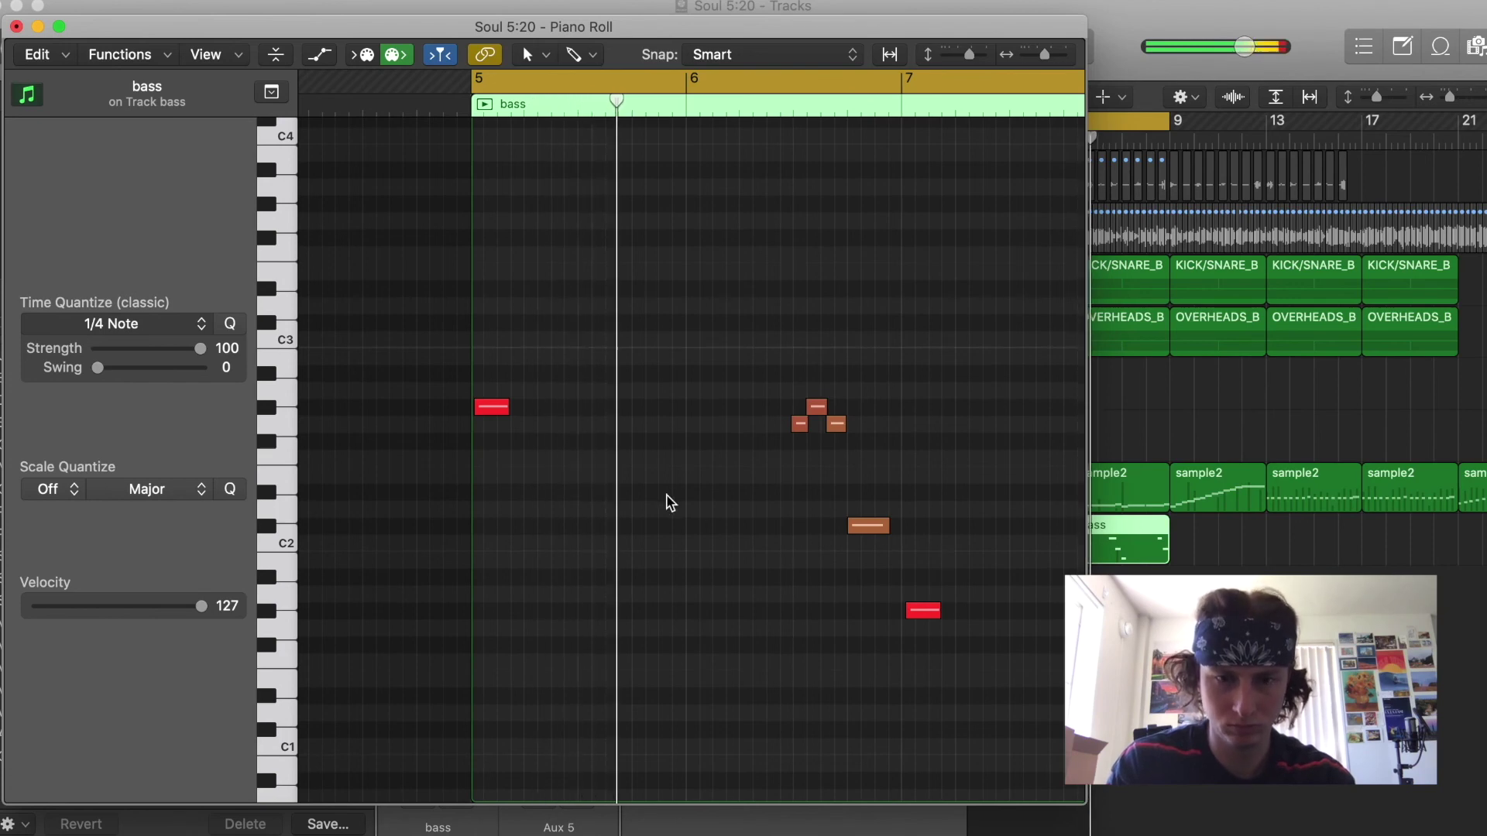
# Add a short G#2 note just before bar 6 in the bass region, ending at the bar line, and check it in playback
pyautogui.click(669, 408)
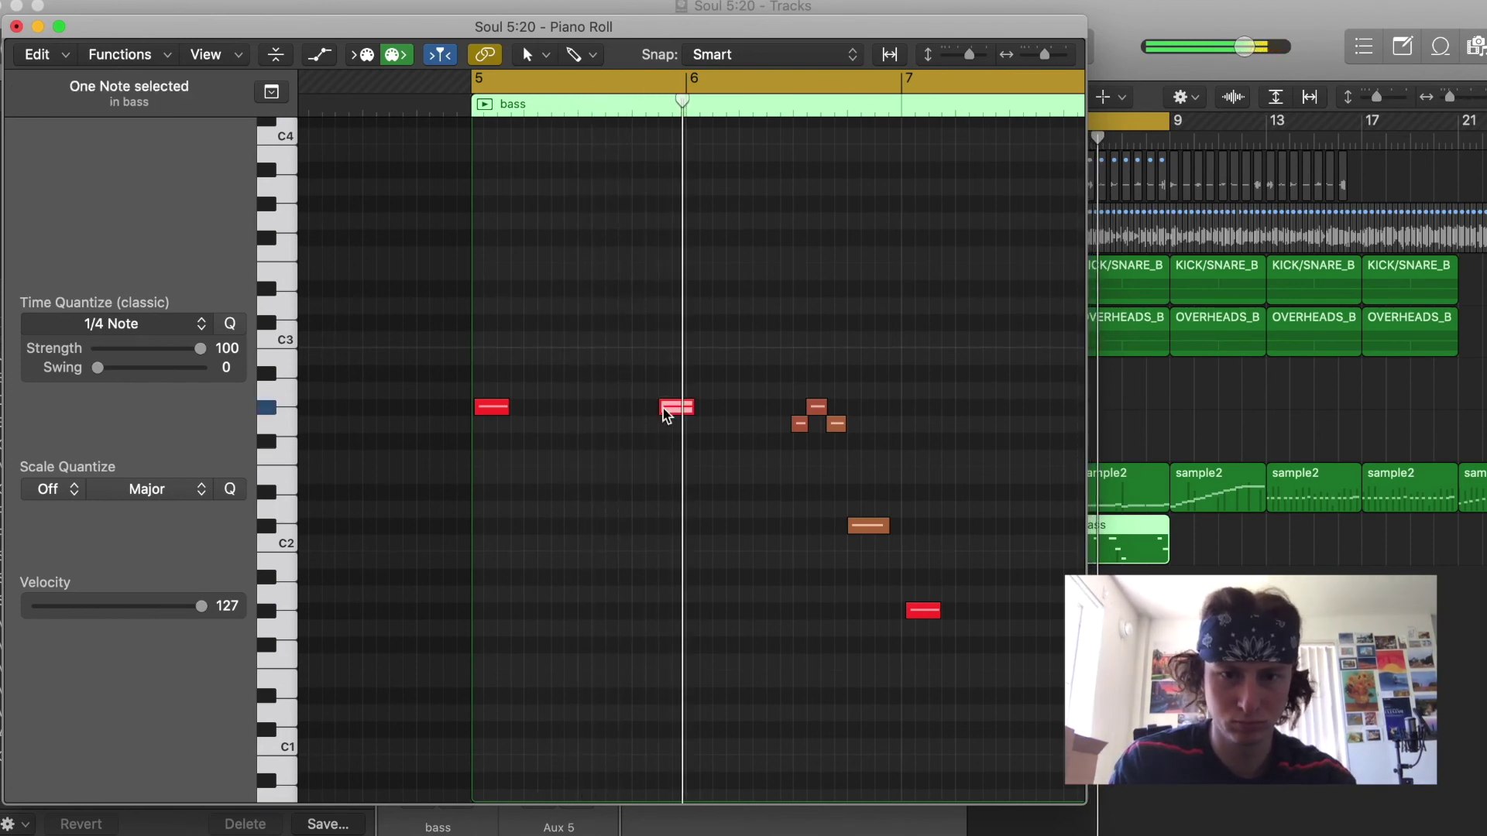
pyautogui.press('space')
pyautogui.press('space')
pyautogui.click(697, 495)
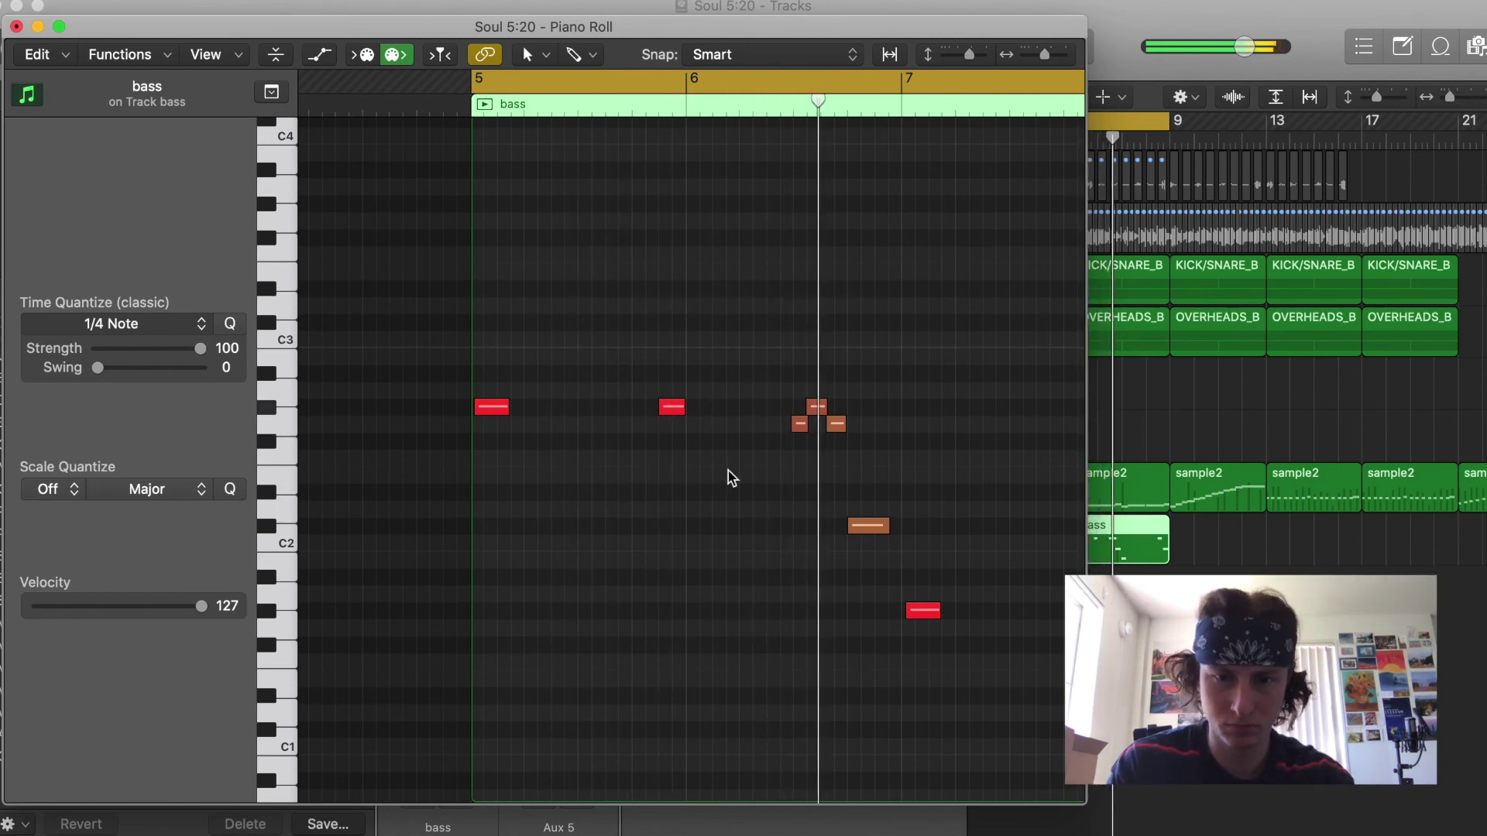
# Add a matching G#2 note just before bar 8, at position 3 4 3 1 with length 0 0 2 0, and stop playback
pyautogui.hscroll(1, 732, 478)
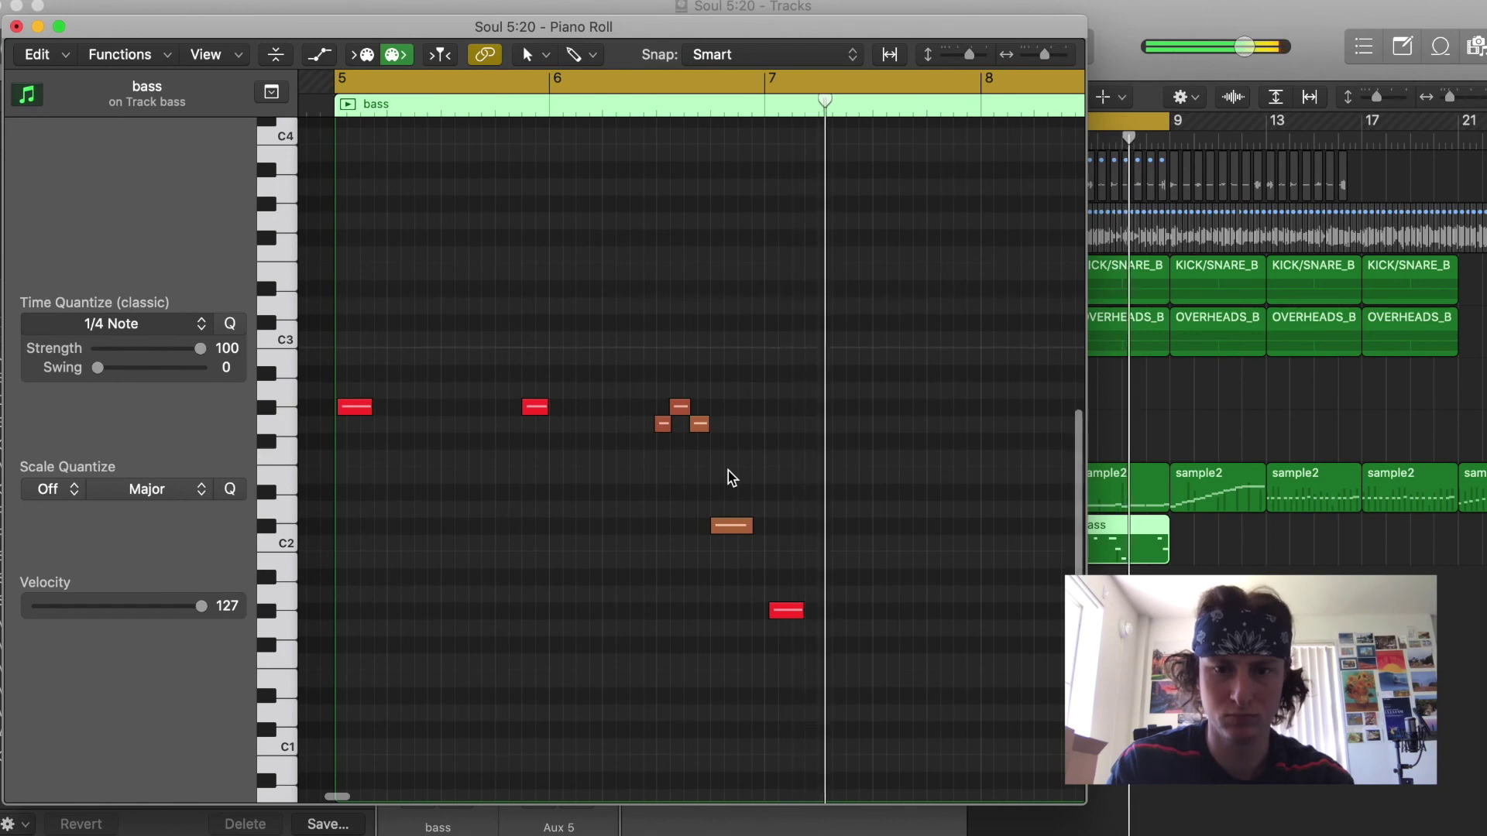
pyautogui.hscroll(4, 730, 475)
pyautogui.click(872, 408)
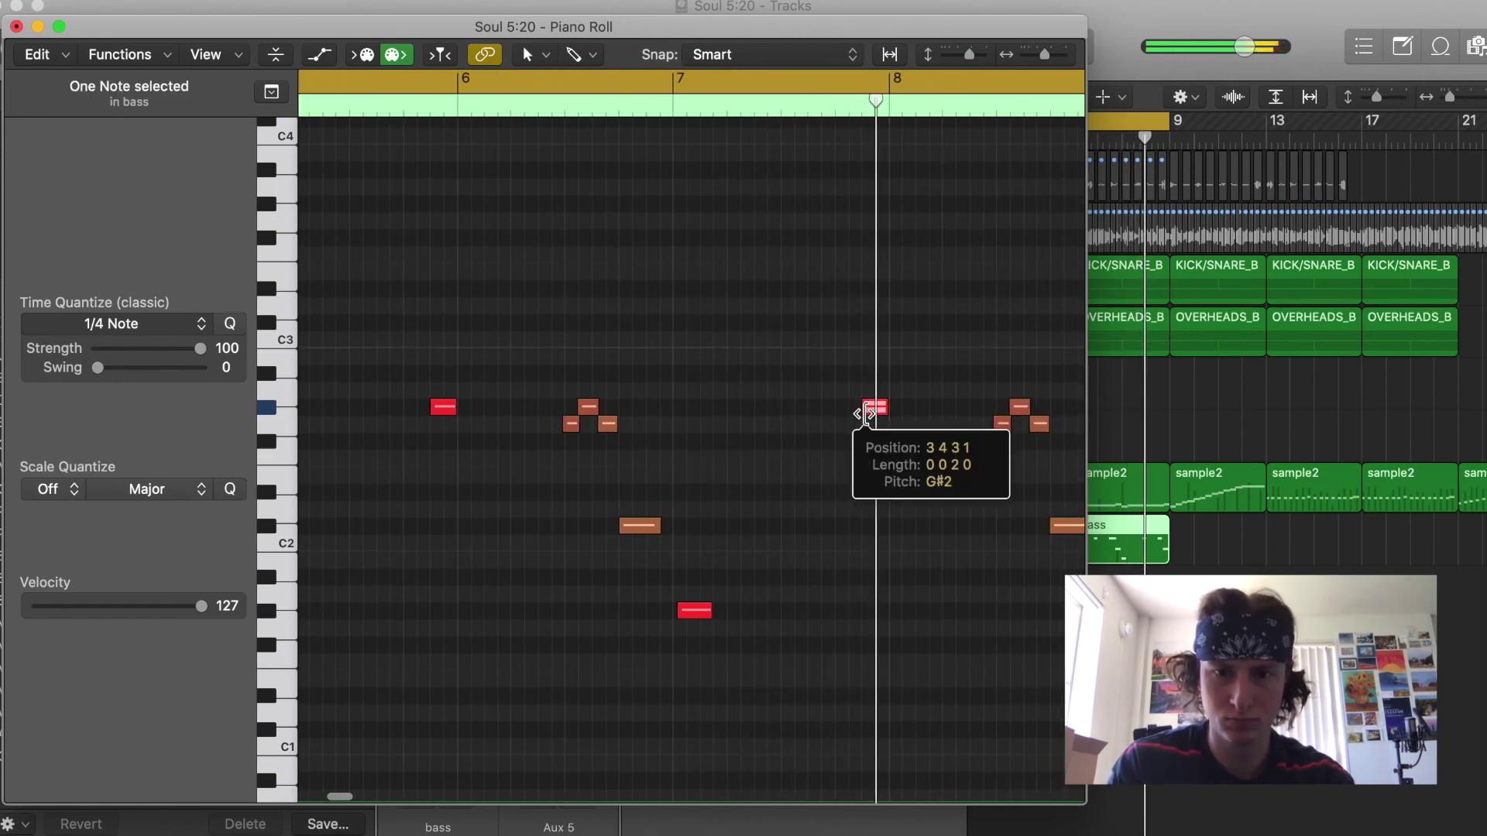
pyautogui.hscroll(3, 775, 449)
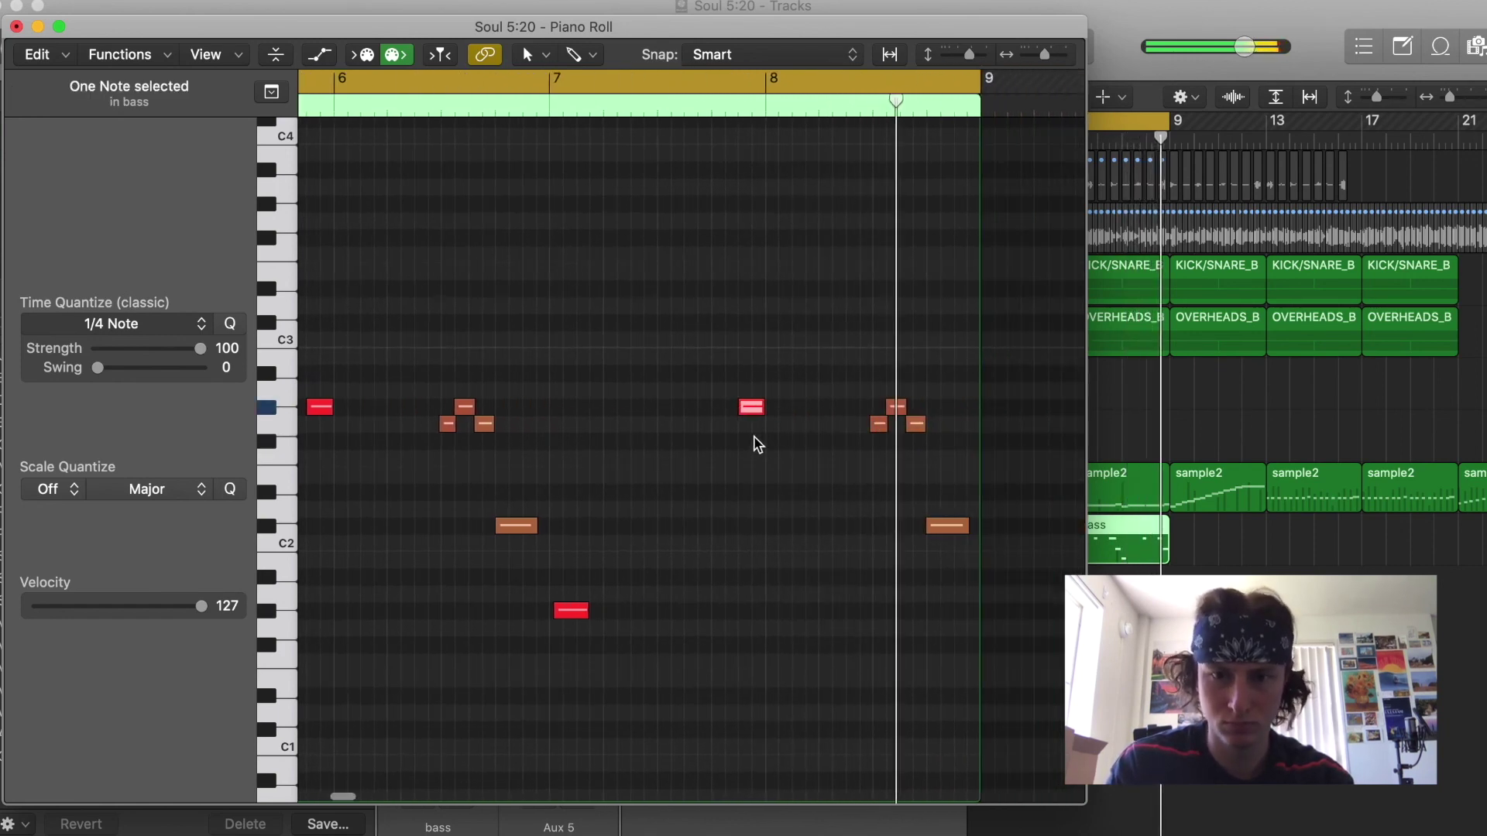
pyautogui.press('space')
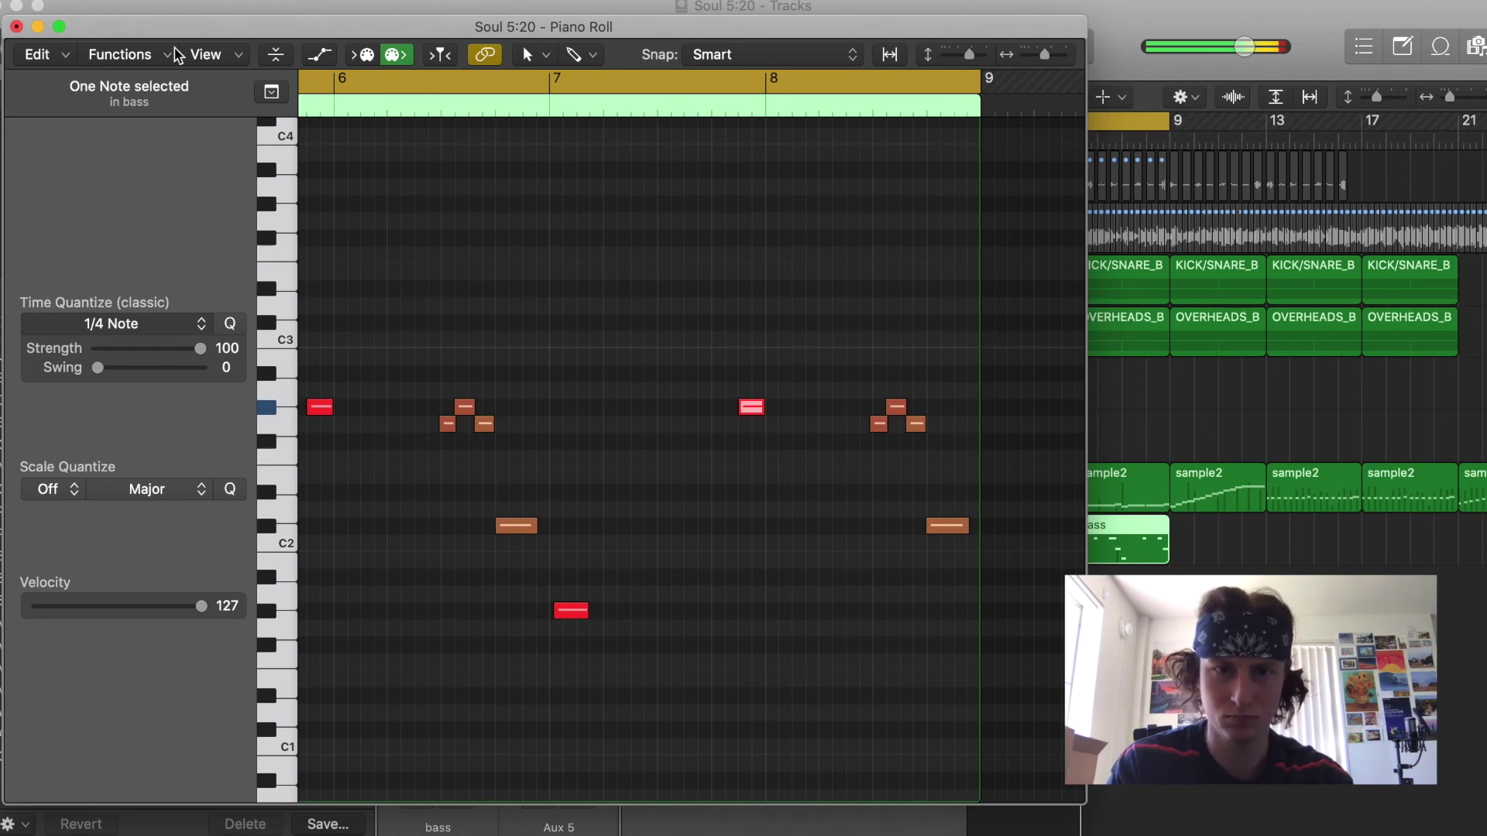